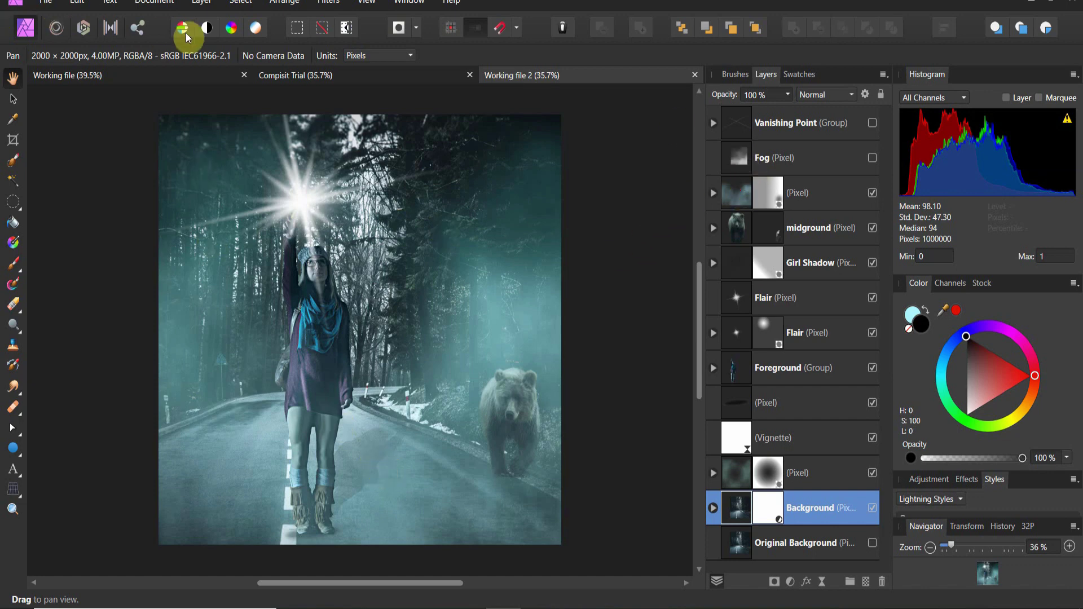
Add a Live Lighting filter layer and set its light Type to Point.
{"action": "left_click", "coordinate": [171, 4]}
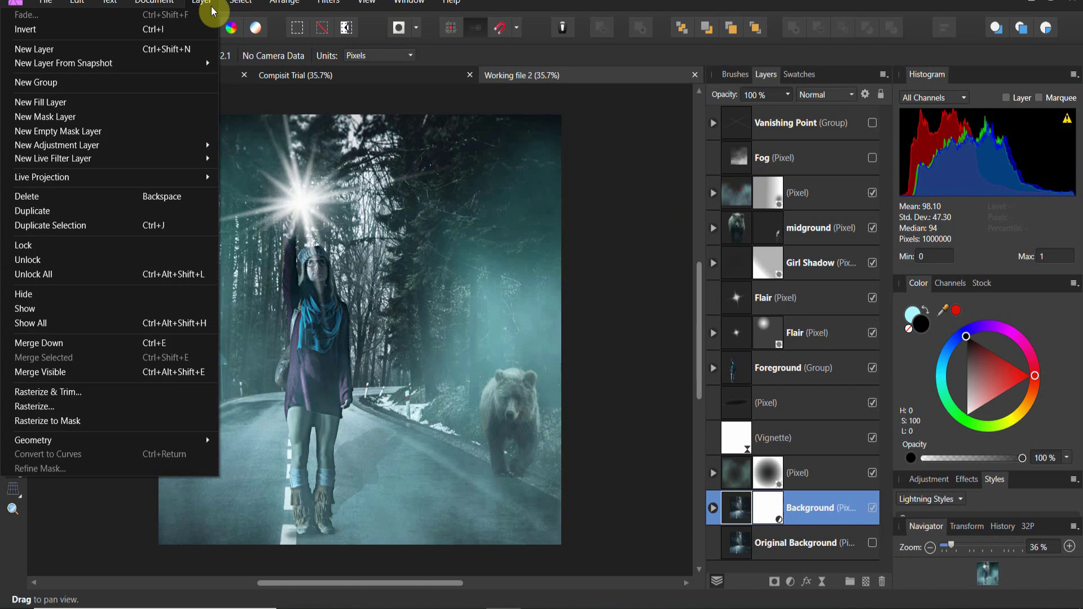
{"action": "mouse_move", "coordinate": [206, 160]}
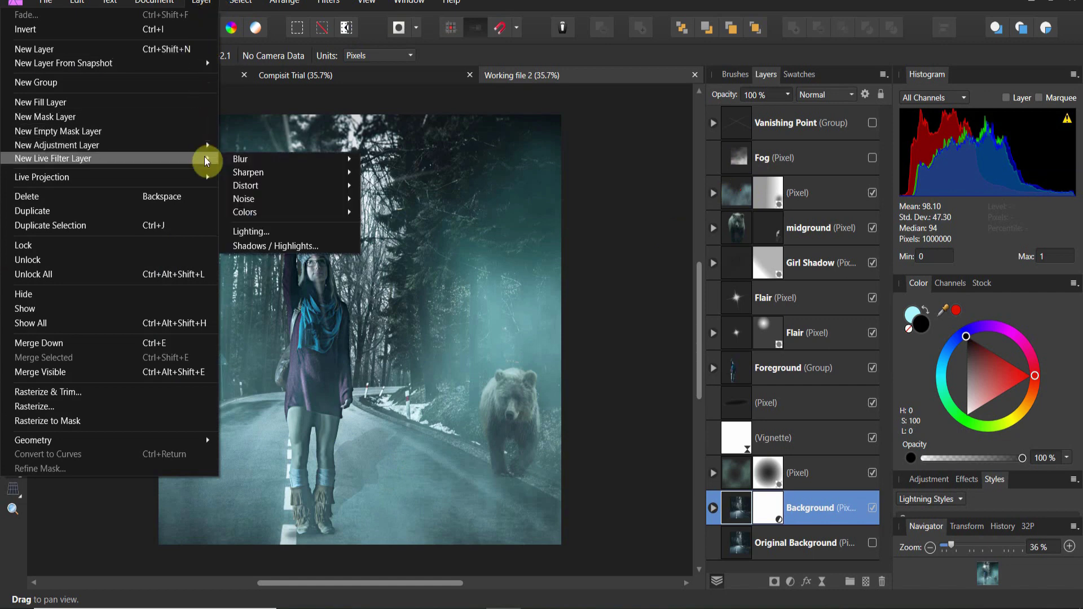
{"action": "left_click", "coordinate": [263, 231]}
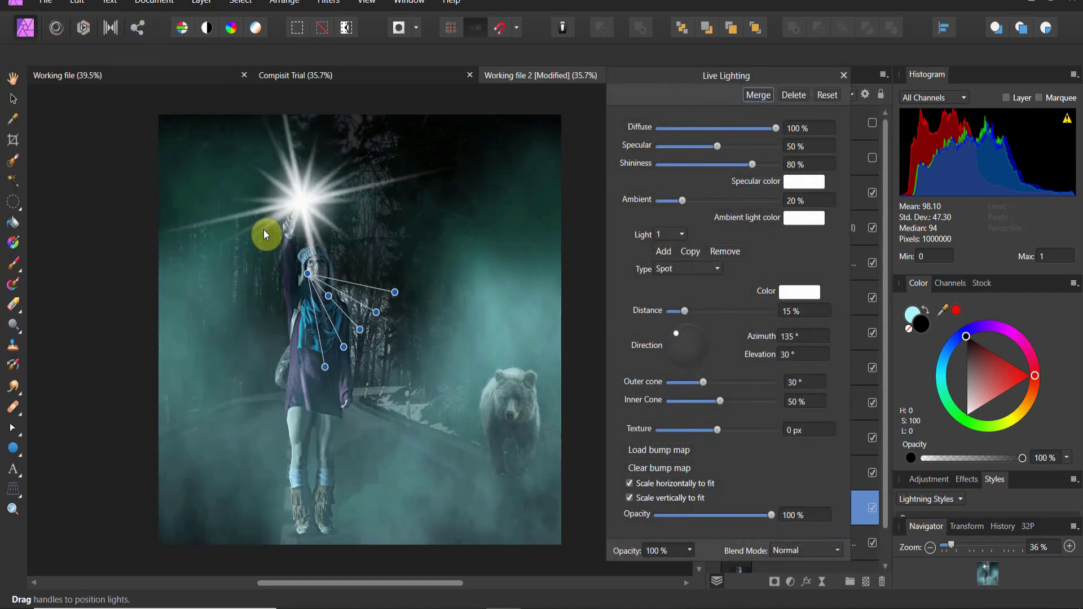
{"action": "left_click", "coordinate": [693, 269]}
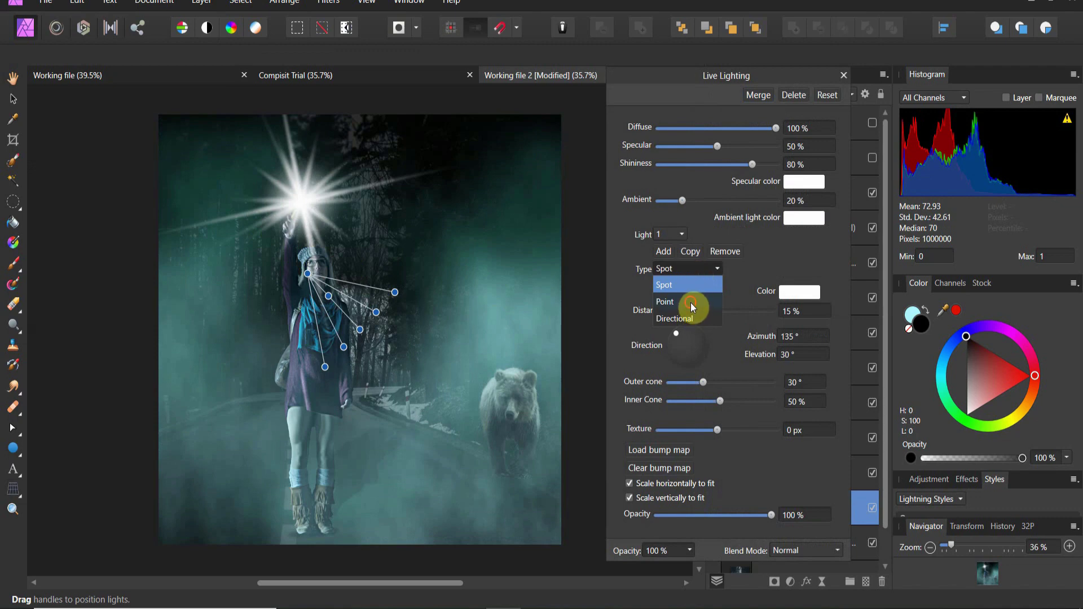
{"action": "left_click", "coordinate": [691, 302]}
Centre the light on the girl's raised hand, widen it to 17% distance, and move the layer above Foreground.
{"action": "left_click_drag", "start_coordinate": [441, 304], "coordinate": [303, 202]}
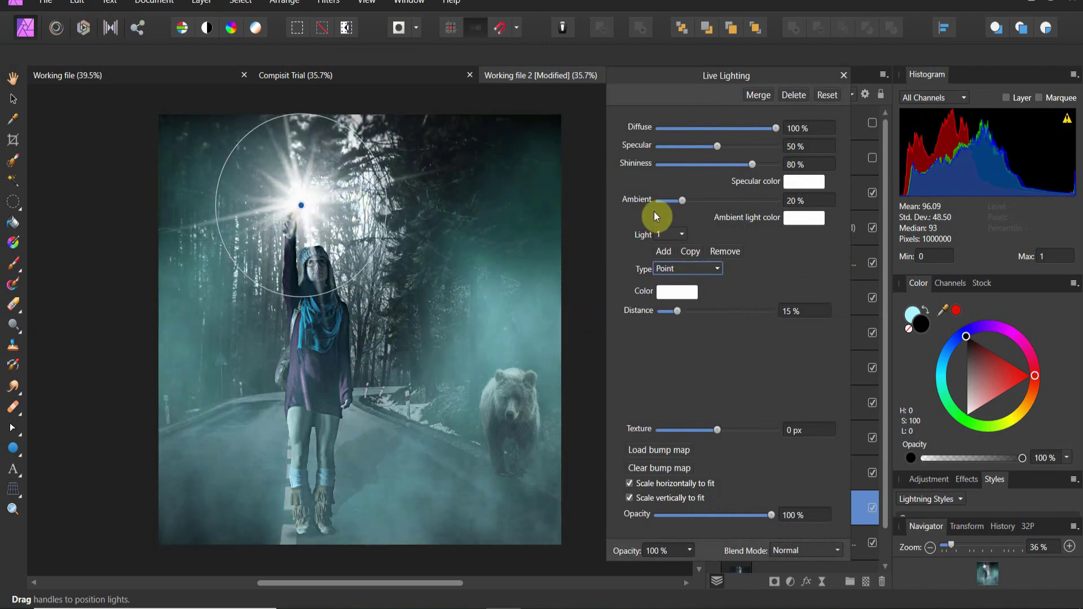
{"action": "left_click_drag", "start_coordinate": [366, 267], "coordinate": [378, 276]}
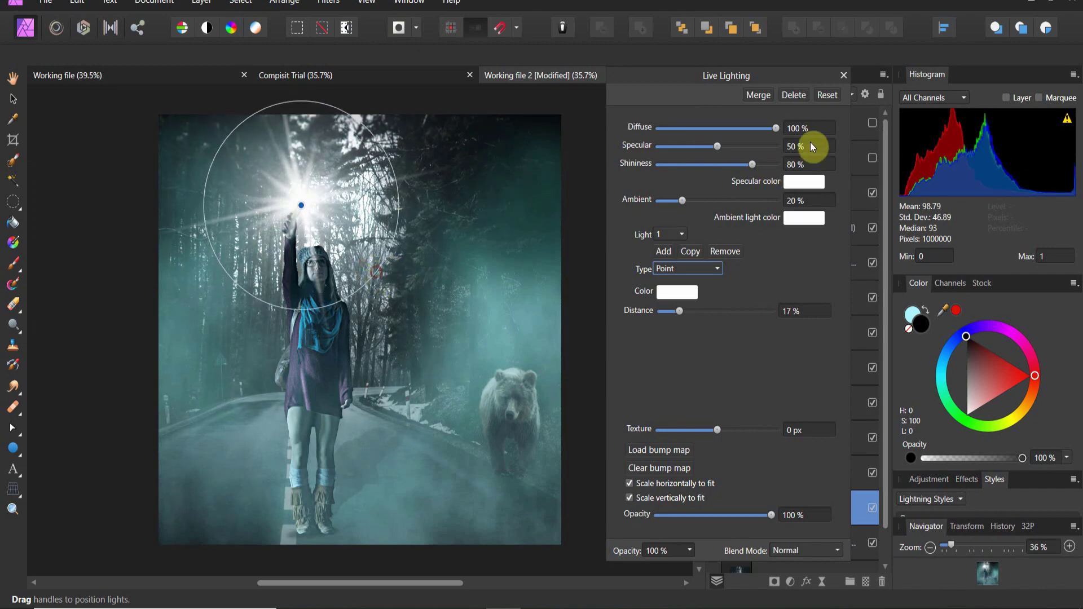
{"action": "left_click_drag", "start_coordinate": [796, 77], "coordinate": [574, 60]}
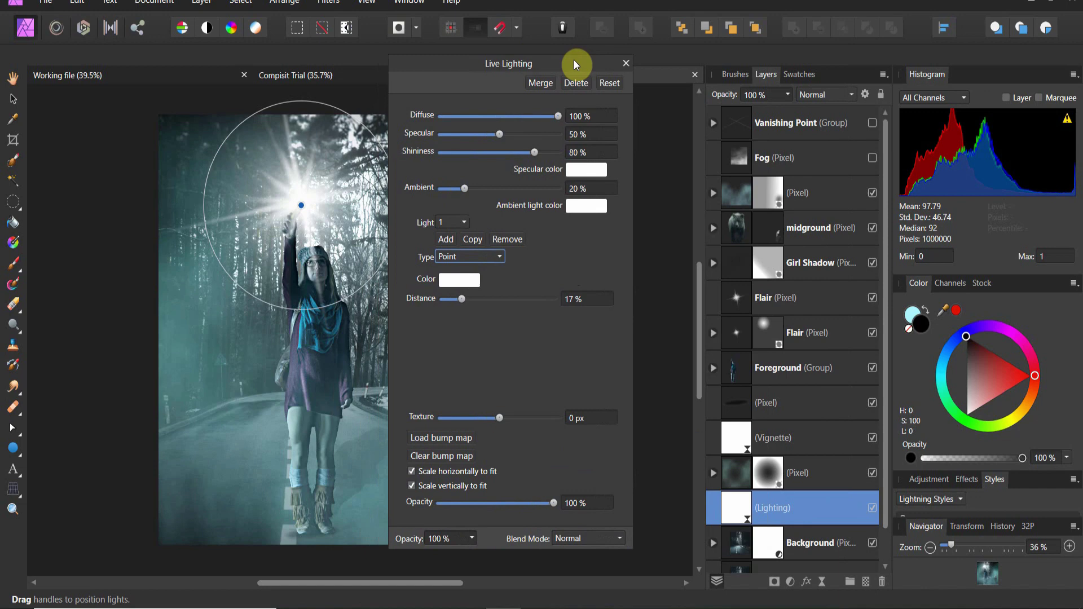
{"action": "scroll", "coordinate": [753, 395], "scroll_direction": "down", "scroll_amount": 1}
{"action": "left_click_drag", "start_coordinate": [747, 468], "coordinate": [740, 311]}
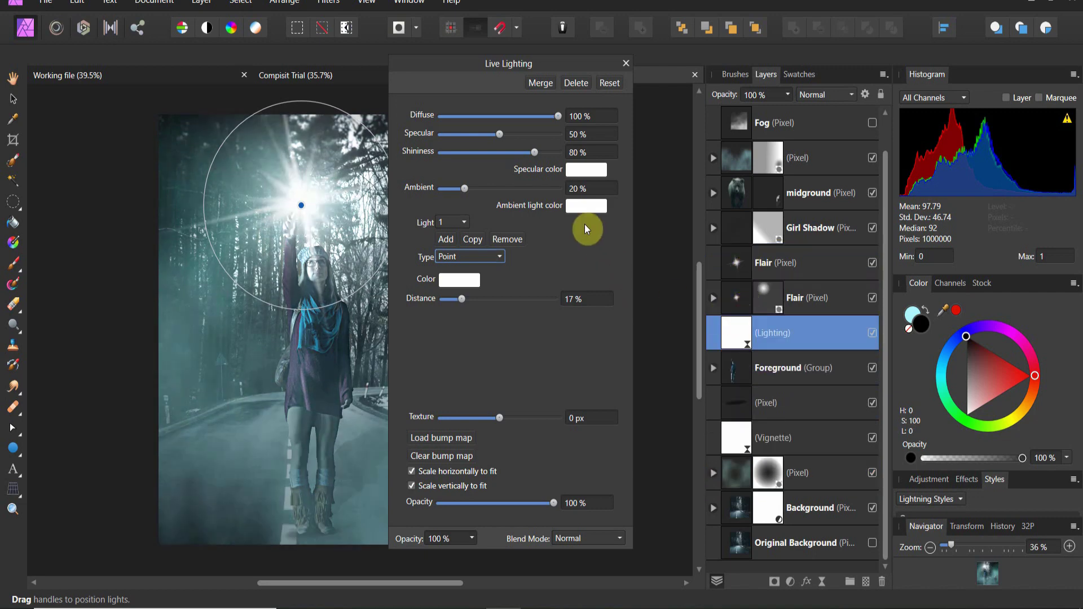
Make the light's specular colour a warm orange on the HSL wheel.
{"action": "left_click", "coordinate": [586, 168]}
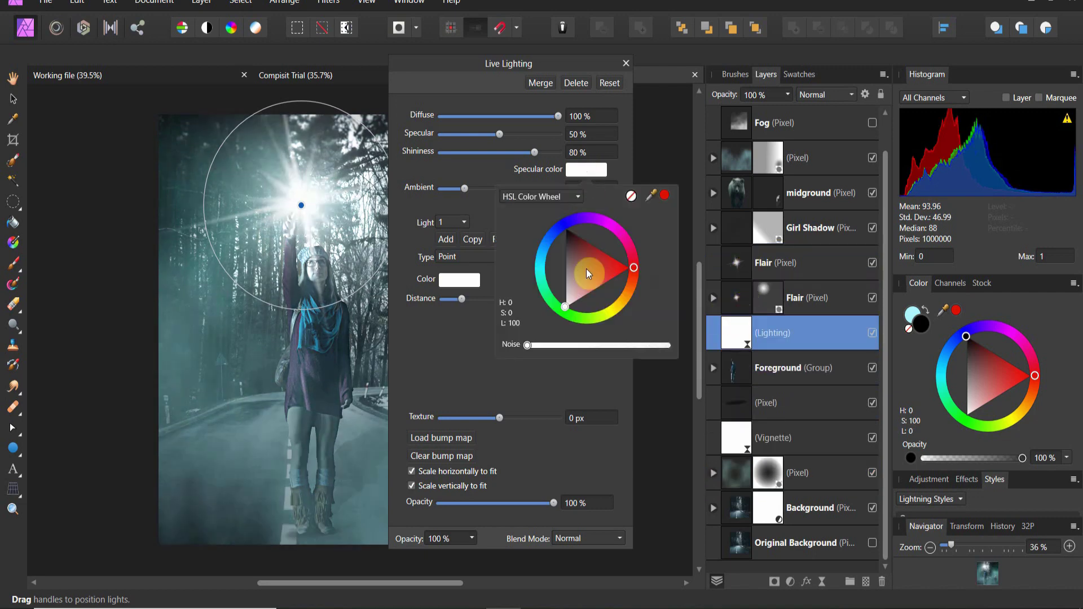
{"action": "left_click", "coordinate": [624, 299]}
{"action": "mouse_move", "coordinate": [625, 303]}
{"action": "left_mouse_down"}
{"action": "mouse_move", "coordinate": [597, 300]}
{"action": "mouse_move", "coordinate": [608, 303]}
{"action": "left_mouse_up"}
{"action": "left_click", "coordinate": [591, 303]}
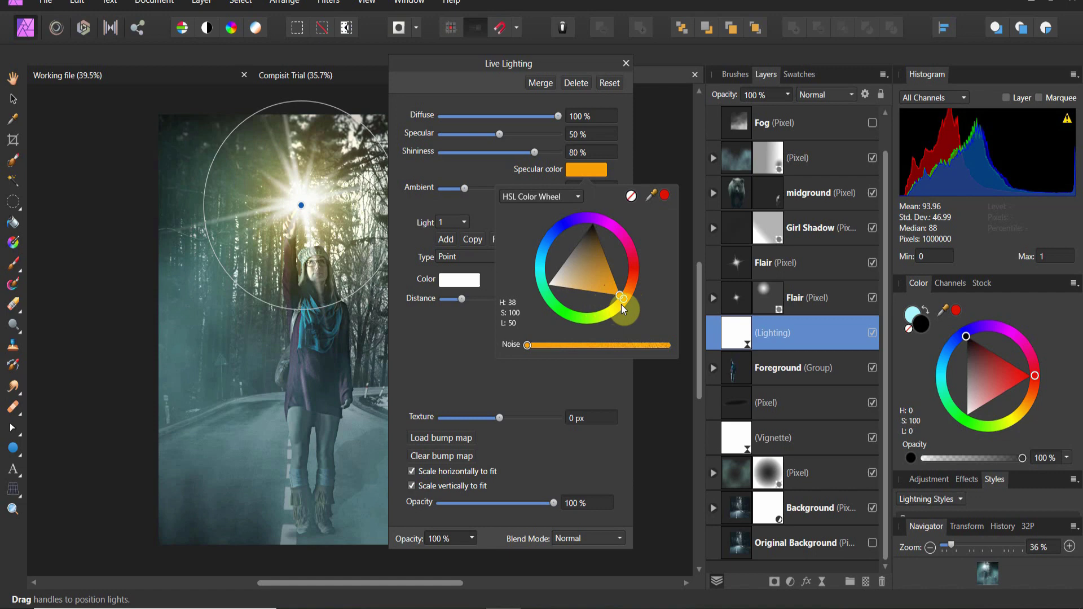
{"action": "left_click", "coordinate": [393, 82]}
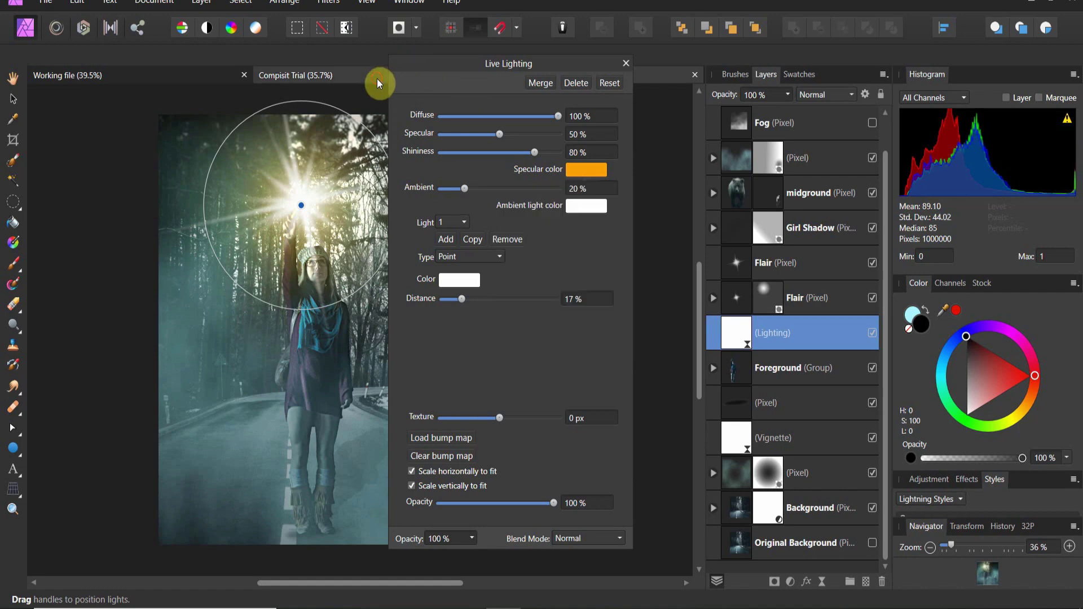
Move the Live Lighting settings aside to view the image, then close them.
{"action": "left_click_drag", "start_coordinate": [543, 72], "coordinate": [759, 81]}
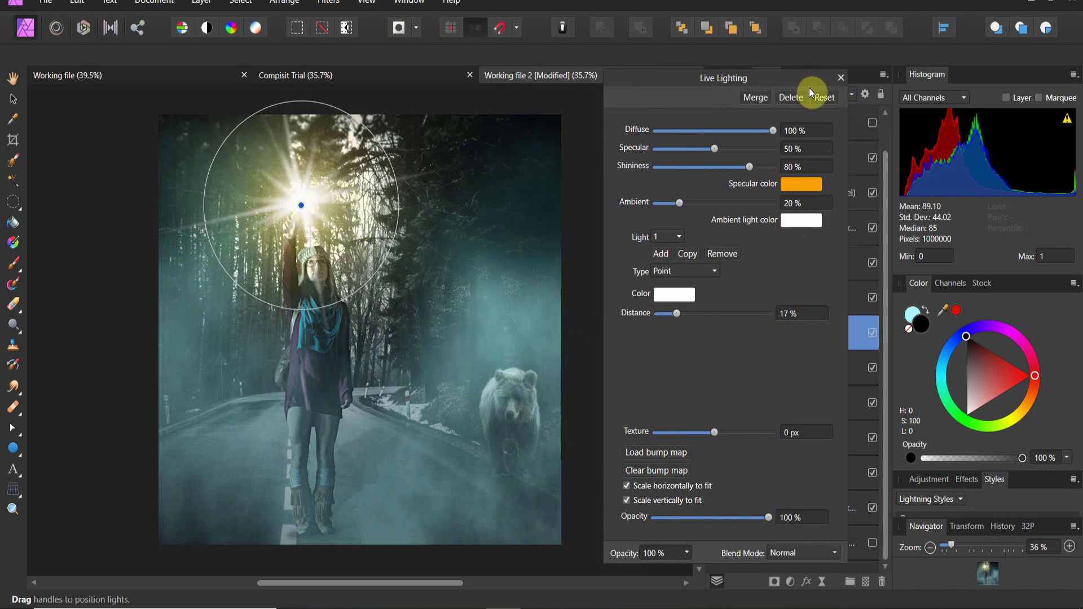
{"action": "left_click_drag", "start_coordinate": [809, 87], "coordinate": [638, 99]}
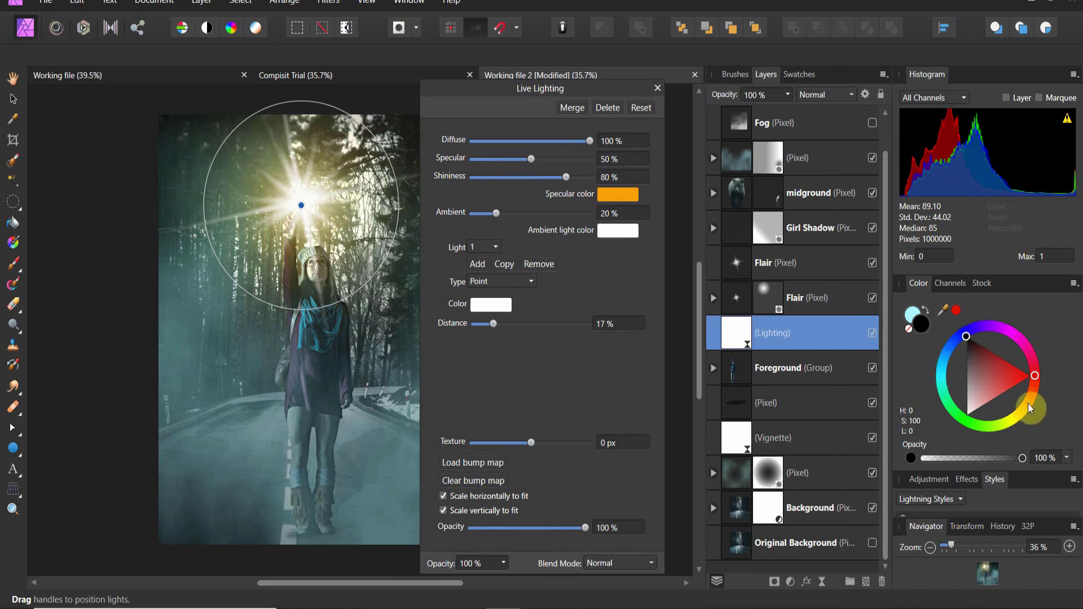
{"action": "left_click_drag", "start_coordinate": [449, 92], "coordinate": [542, 104]}
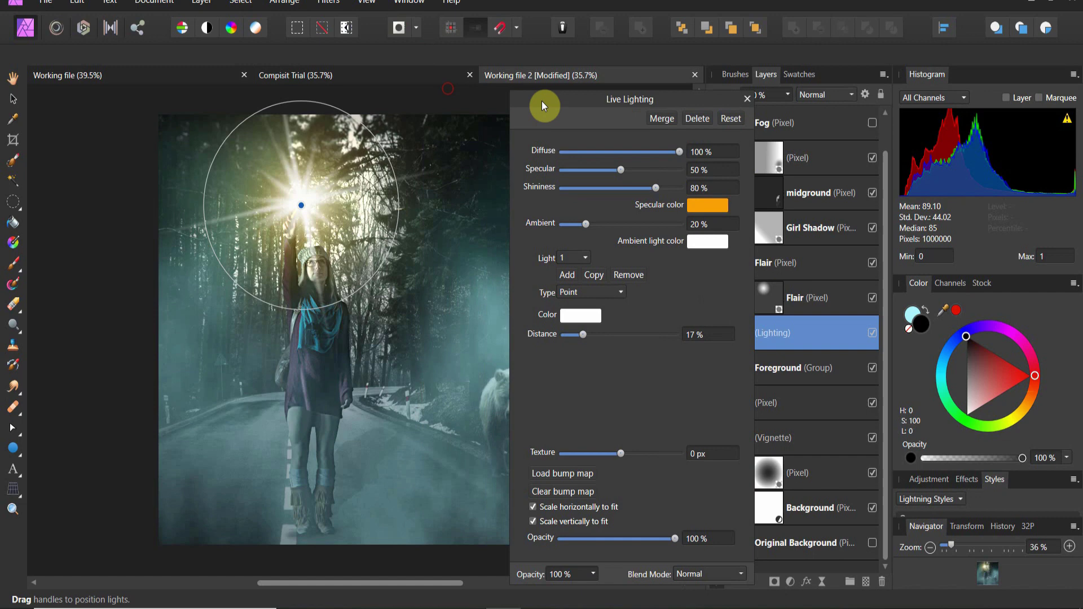
{"action": "left_click", "coordinate": [751, 100]}
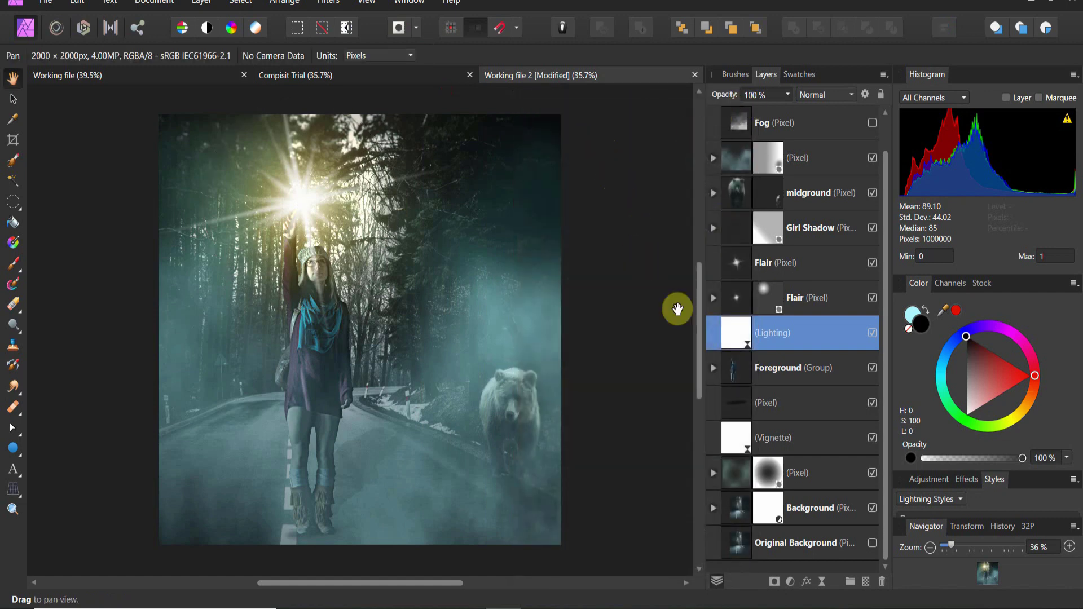
Duplicate the Lighting layer and nest the copy inside the midground layer.
{"action": "right_click", "coordinate": [728, 338]}
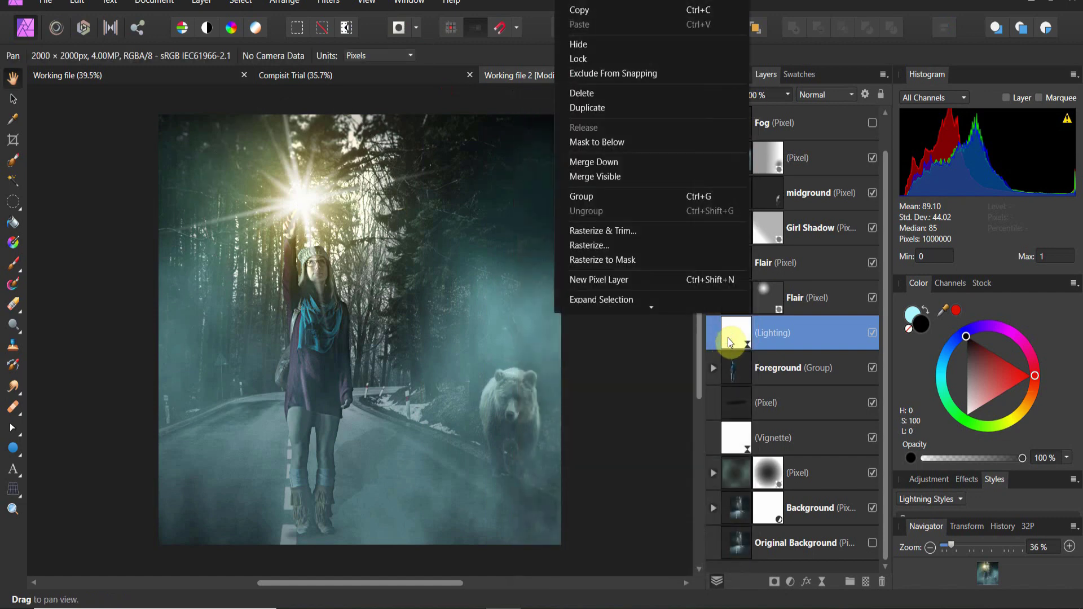
{"action": "left_click", "coordinate": [713, 111]}
{"action": "left_click_drag", "start_coordinate": [740, 332], "coordinate": [749, 195]}
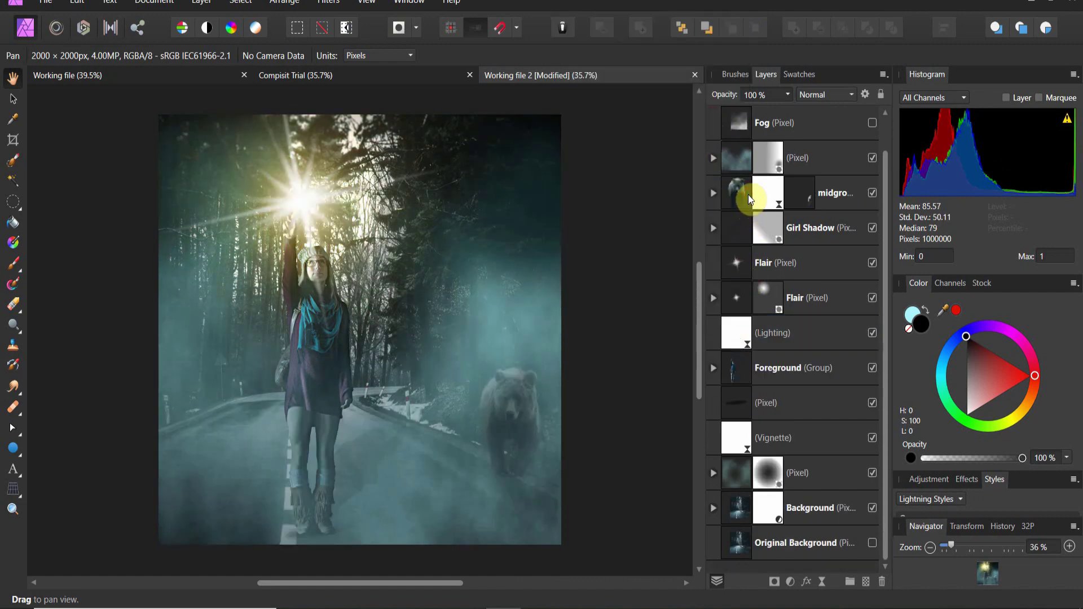
{"action": "left_click", "coordinate": [712, 193]}
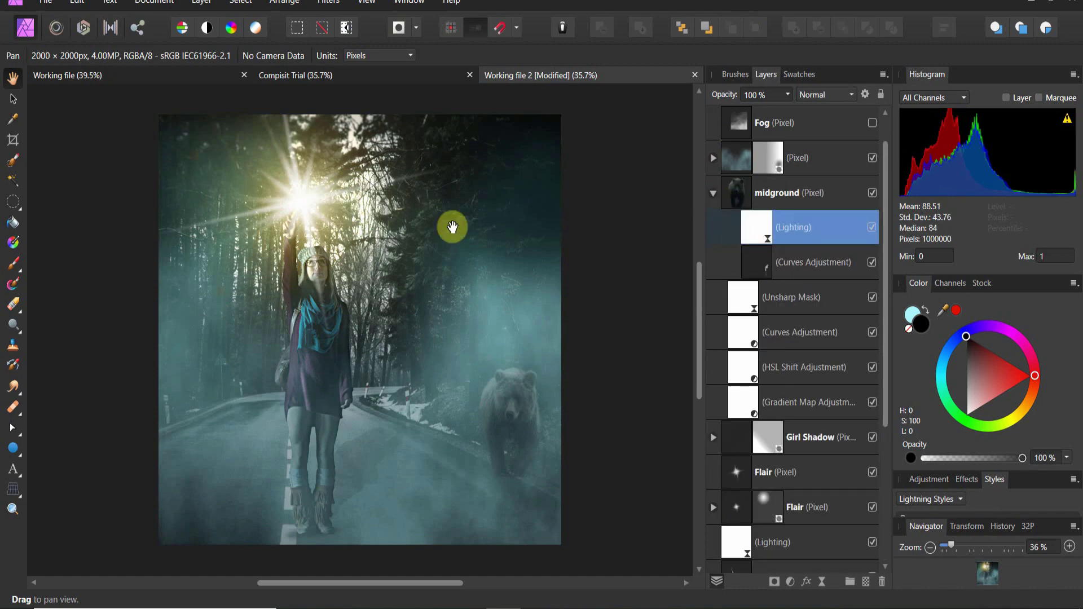
Test-move the flare with the Move tool, undo it, and select the midground lighting copy.
{"action": "left_click", "coordinate": [21, 103]}
{"action": "left_click_drag", "start_coordinate": [309, 218], "coordinate": [420, 326]}
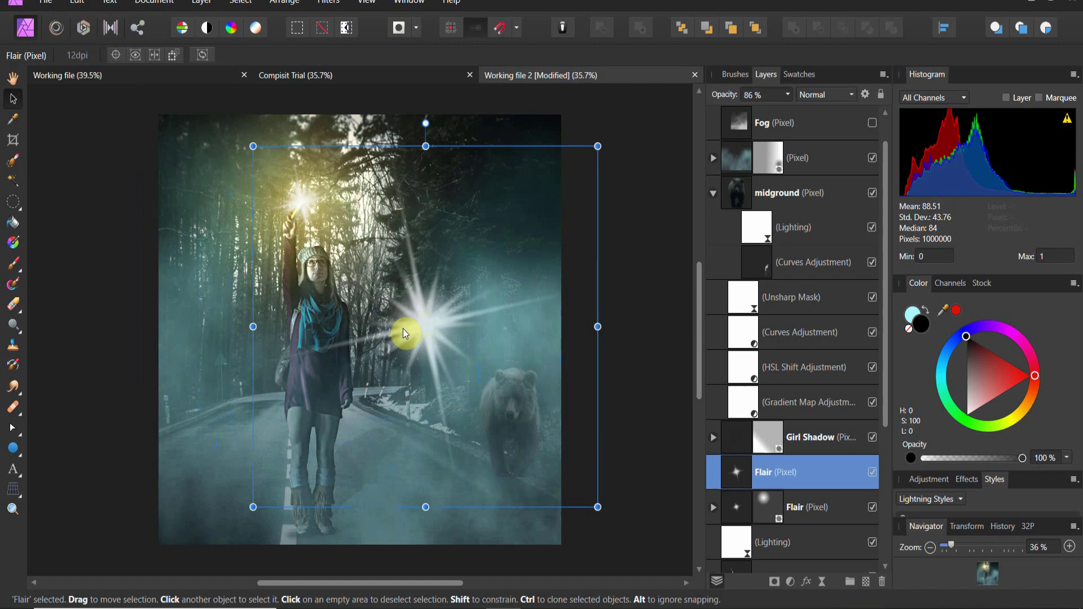
{"action": "key", "text": "ctrl+z"}
{"action": "left_click", "coordinate": [755, 234]}
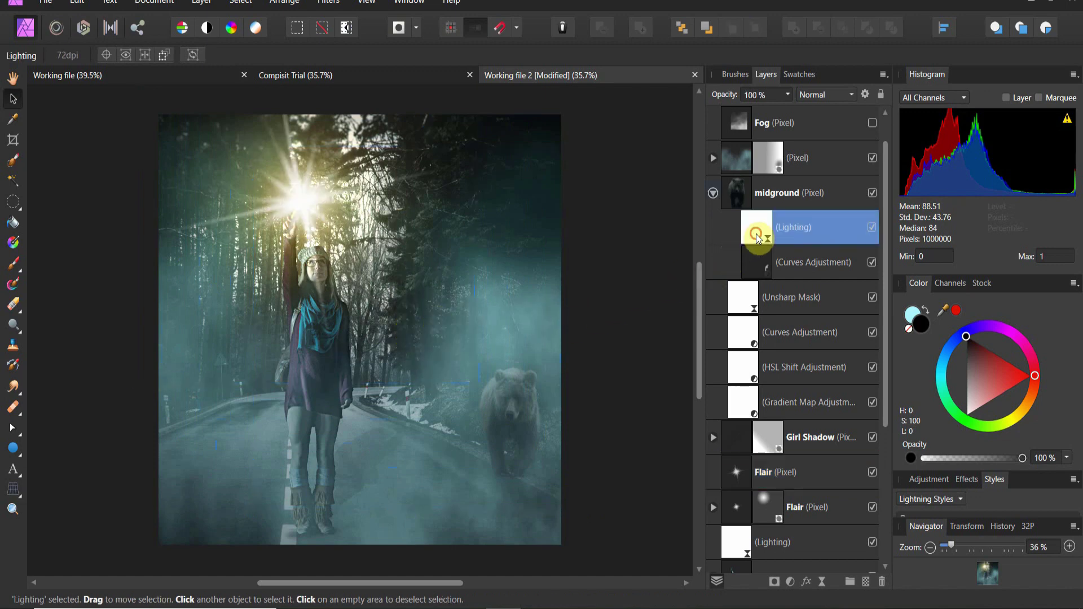
{"action": "left_click_drag", "start_coordinate": [363, 236], "coordinate": [455, 268]}
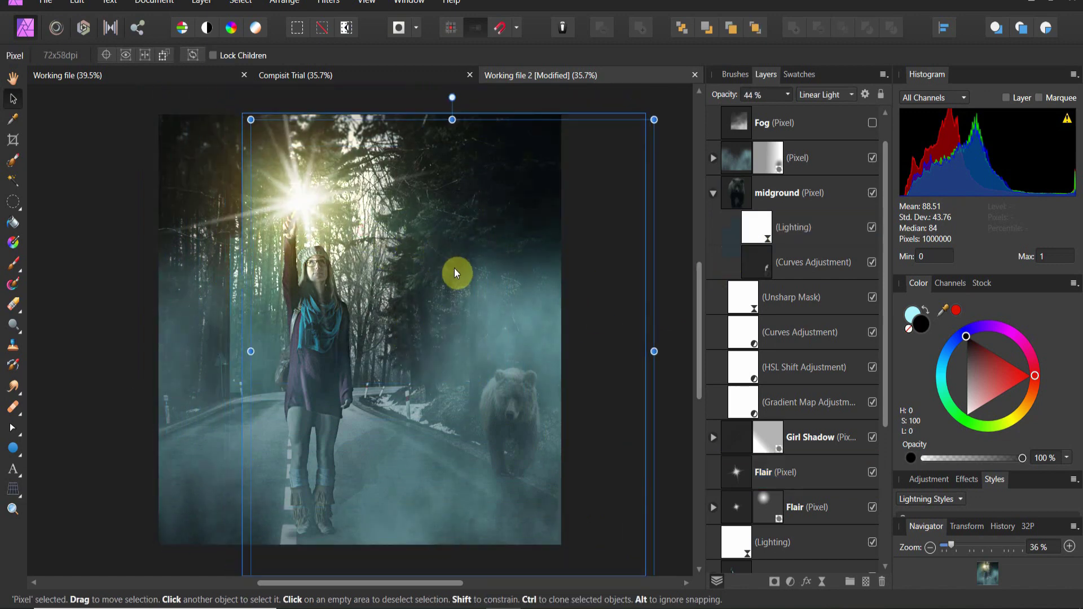
{"action": "left_click", "coordinate": [752, 233]}
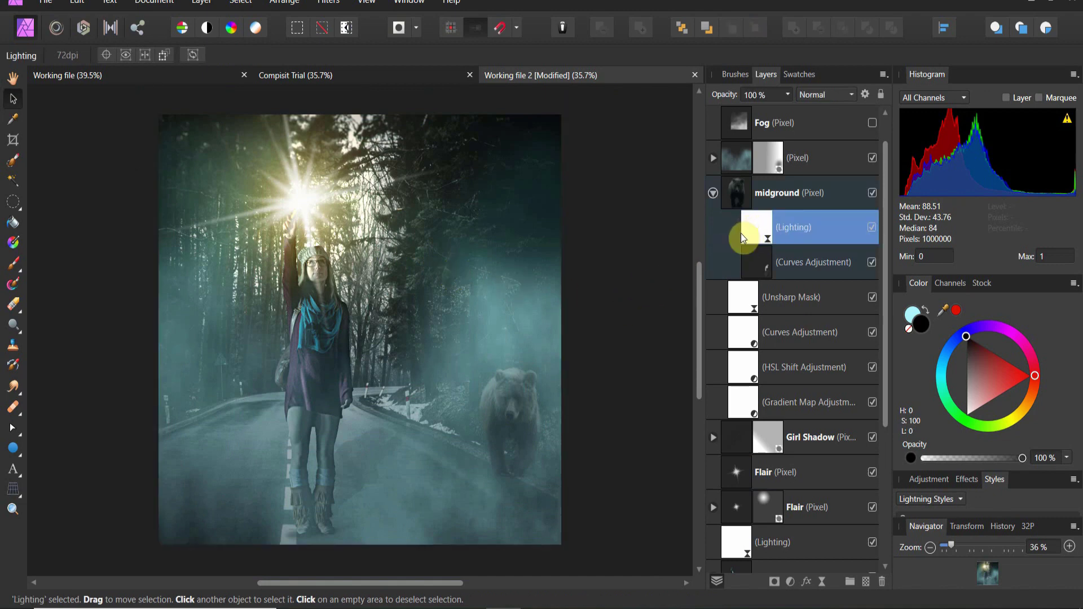
Reopen the midground light's settings and drag the light down beside the bear.
{"action": "double_click", "coordinate": [742, 231]}
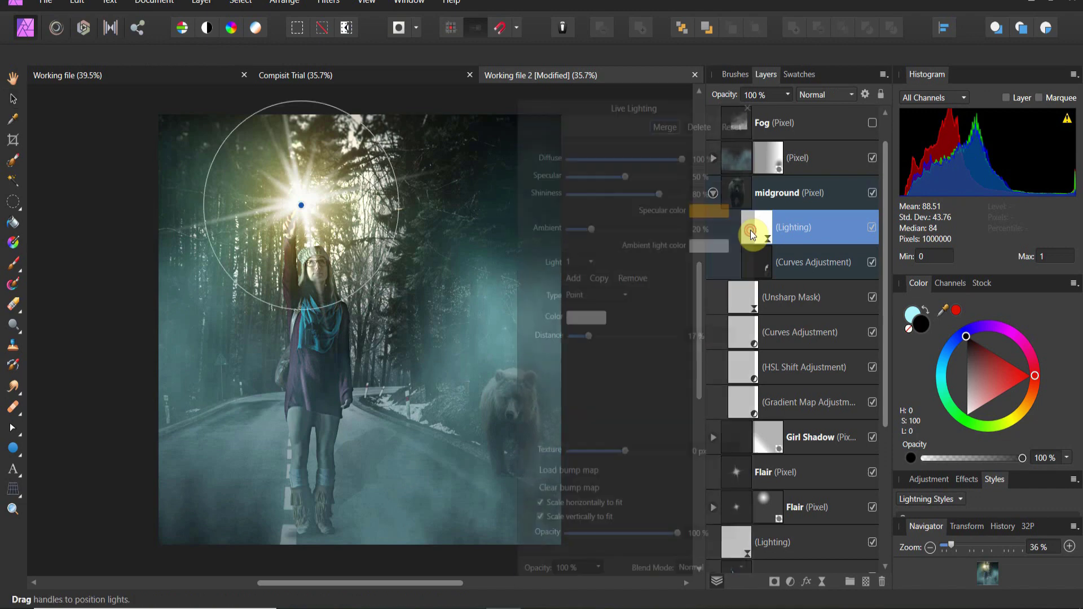
{"action": "left_click_drag", "start_coordinate": [292, 198], "coordinate": [414, 373]}
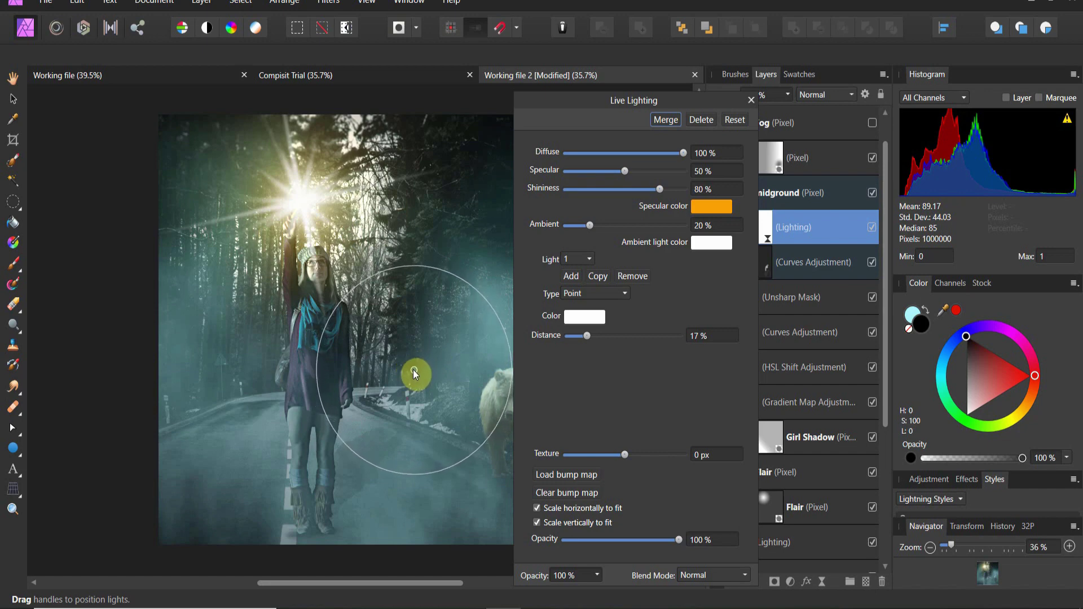
{"action": "left_click_drag", "start_coordinate": [574, 110], "coordinate": [714, 73]}
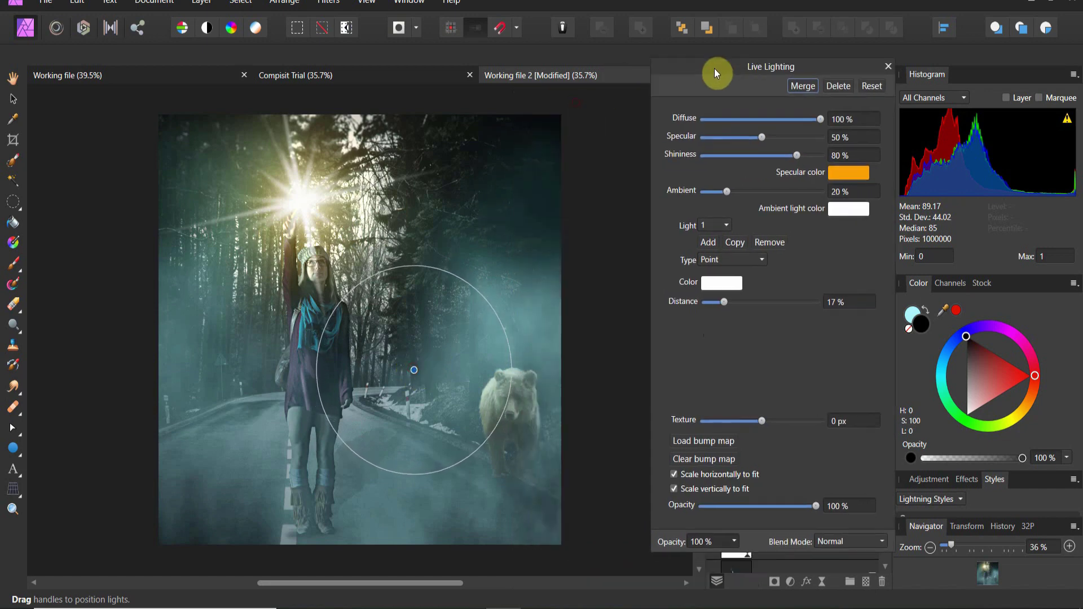
Make it a Spot light, steepen its direction, and widen the outer cone to 33.7°.
{"action": "left_click", "coordinate": [728, 262]}
{"action": "left_click", "coordinate": [726, 274]}
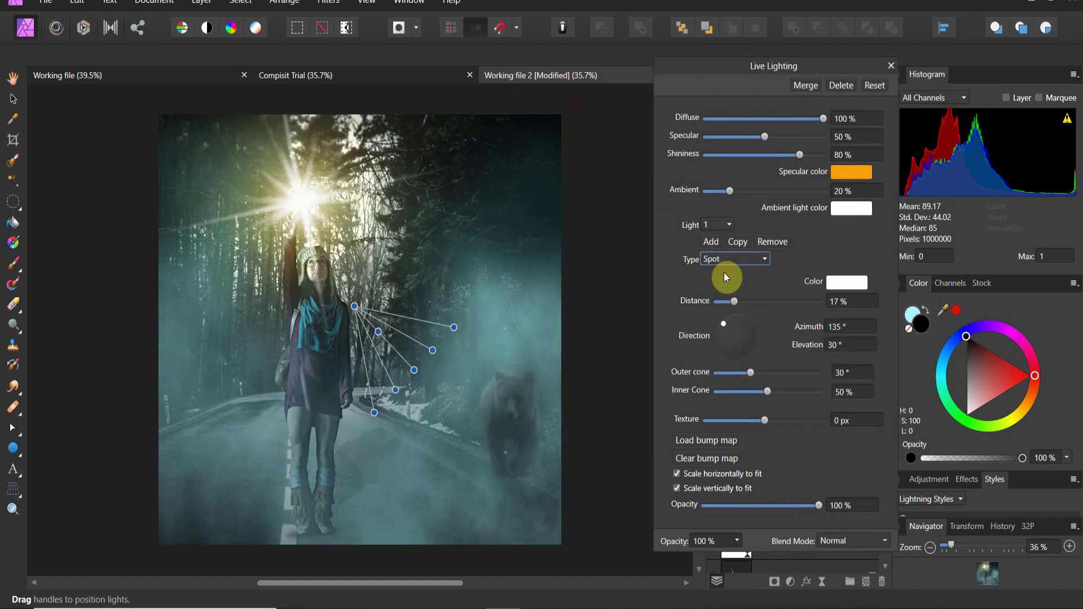
{"action": "left_click_drag", "start_coordinate": [378, 334], "coordinate": [444, 380]}
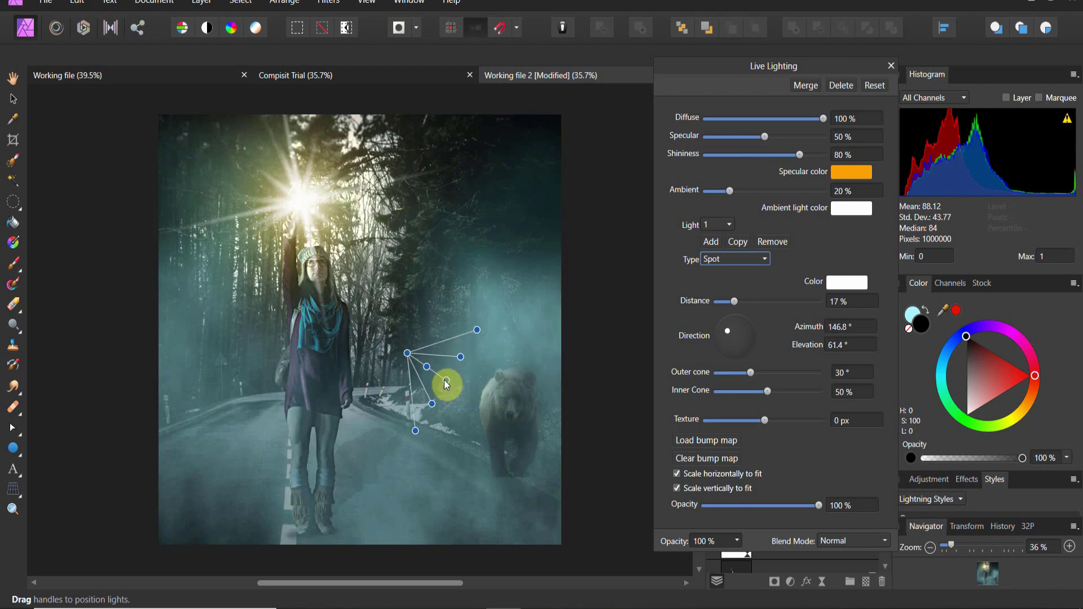
{"action": "mouse_move", "coordinate": [414, 432]}
{"action": "left_mouse_down"}
{"action": "mouse_move", "coordinate": [422, 460]}
{"action": "mouse_move", "coordinate": [405, 433]}
{"action": "left_mouse_up"}
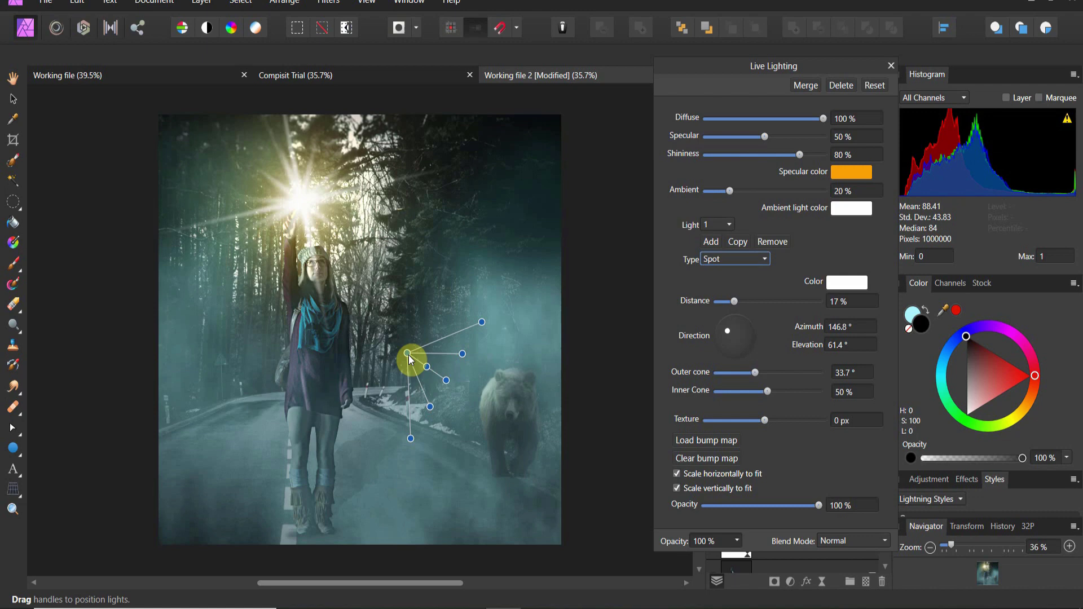
{"action": "mouse_move", "coordinate": [448, 381]}
{"action": "left_mouse_down"}
{"action": "mouse_move", "coordinate": [459, 362]}
{"action": "mouse_move", "coordinate": [461, 386]}
{"action": "mouse_move", "coordinate": [398, 377]}
{"action": "mouse_move", "coordinate": [453, 386]}
{"action": "mouse_move", "coordinate": [426, 388]}
{"action": "mouse_move", "coordinate": [435, 391]}
{"action": "left_mouse_up"}
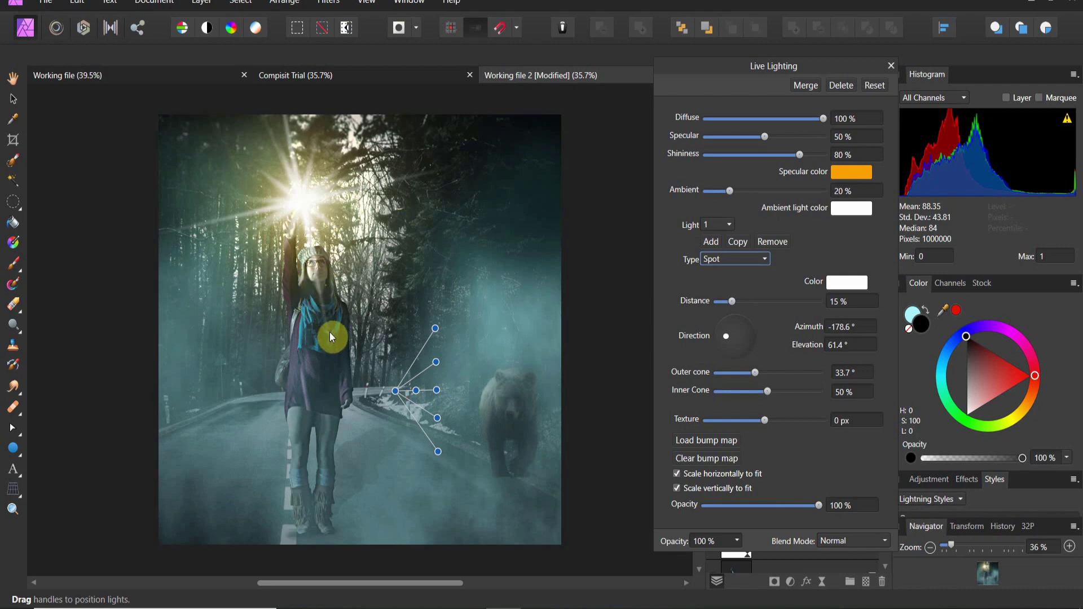
Expand the Foreground group and Girl layer, and open Foreground's Curves adjustment.
{"action": "left_click", "coordinate": [885, 71]}
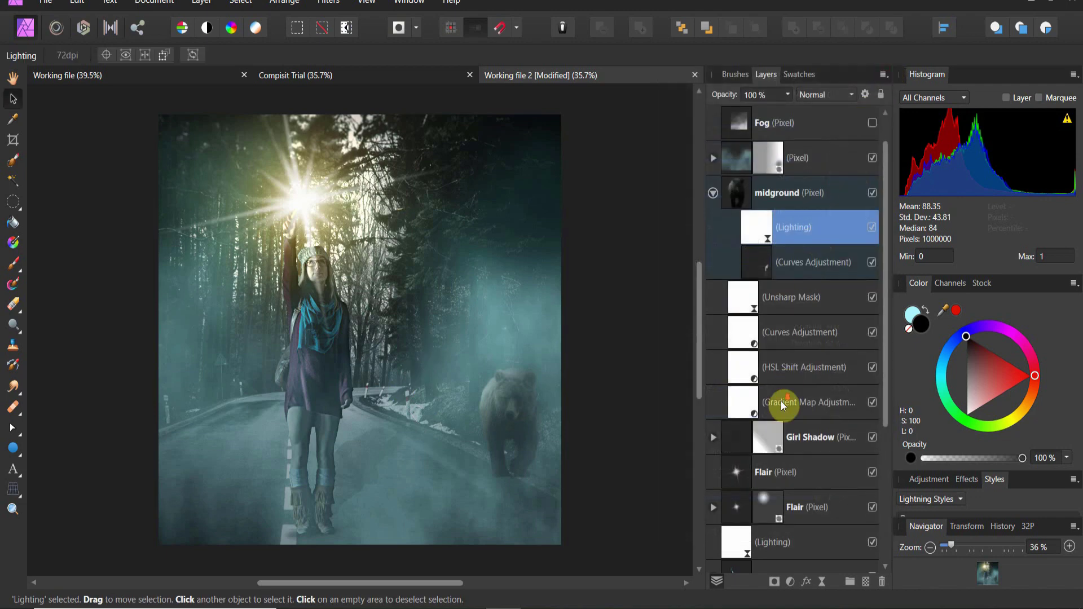
{"action": "scroll", "coordinate": [780, 401], "scroll_direction": "down", "scroll_amount": 3}
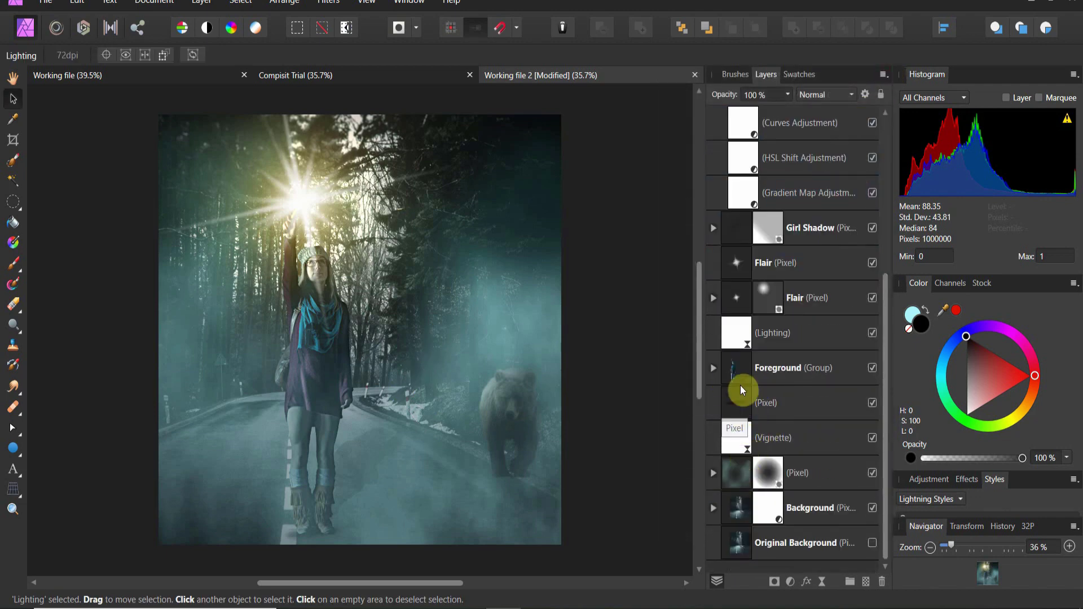
{"action": "left_click", "coordinate": [713, 368]}
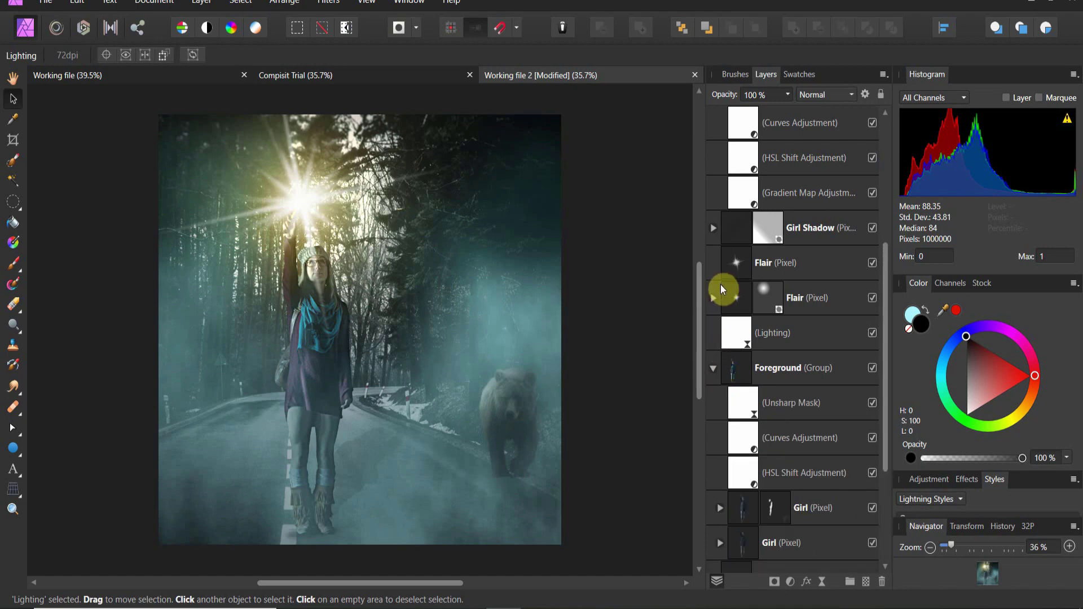
{"action": "left_click", "coordinate": [746, 377]}
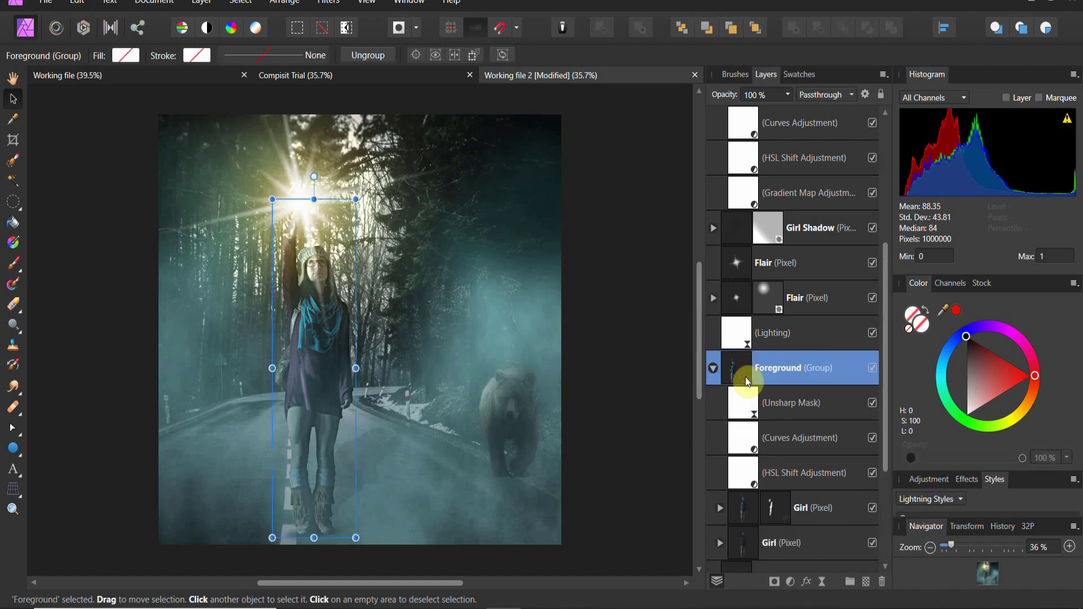
{"action": "left_click", "coordinate": [721, 508]}
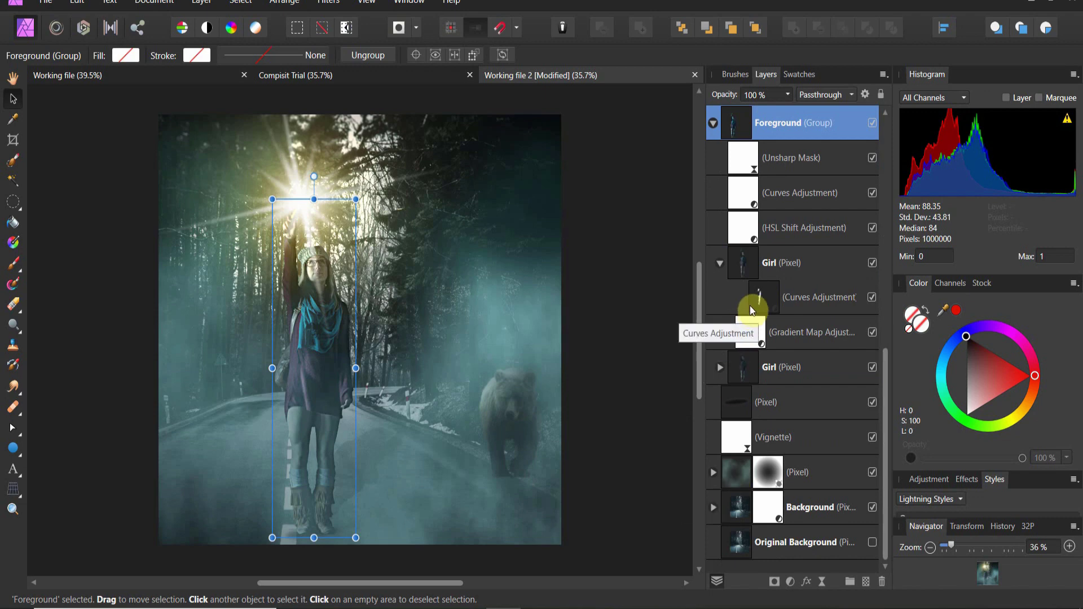
{"action": "left_click", "coordinate": [753, 196]}
{"action": "double_click", "coordinate": [753, 195]}
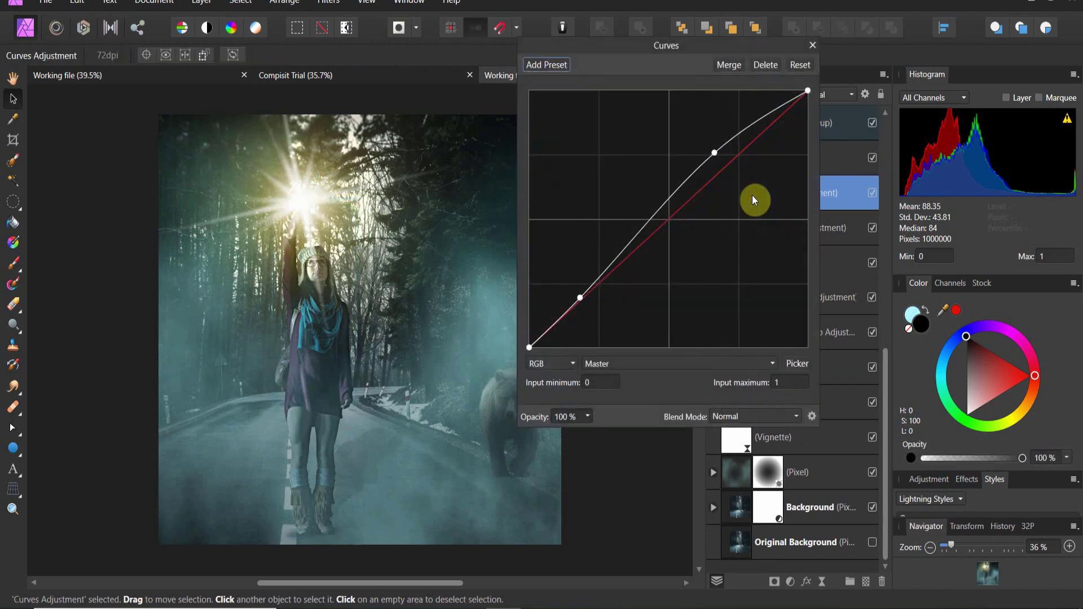
Steepen the S-curve by lowering the shadow point and raising the highlight point.
{"action": "left_click", "coordinate": [580, 298]}
{"action": "left_click_drag", "start_coordinate": [580, 298], "coordinate": [584, 304]}
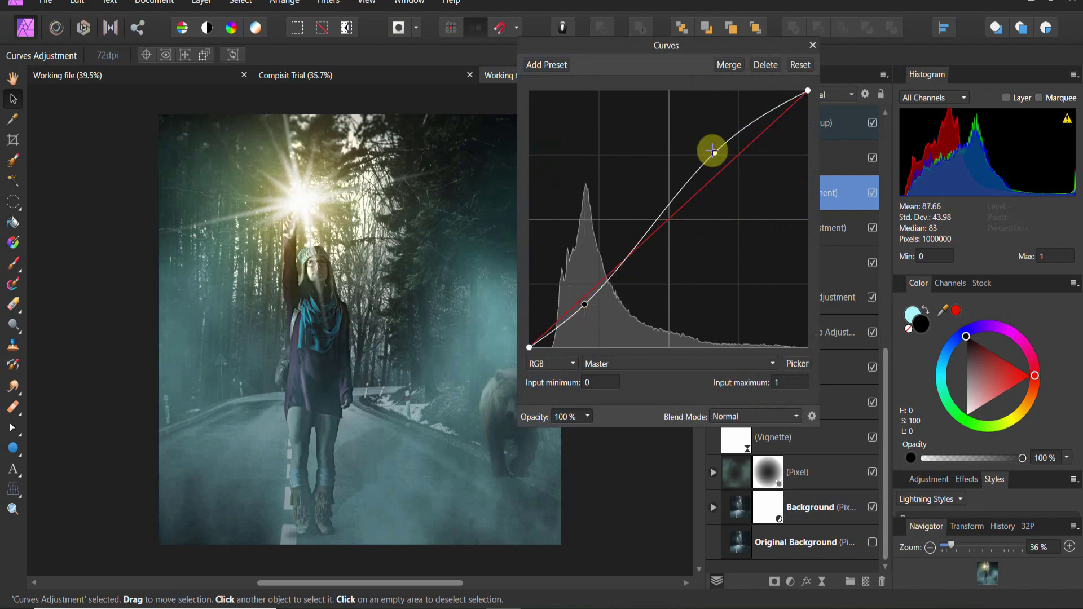
{"action": "left_click_drag", "start_coordinate": [712, 150], "coordinate": [712, 144]}
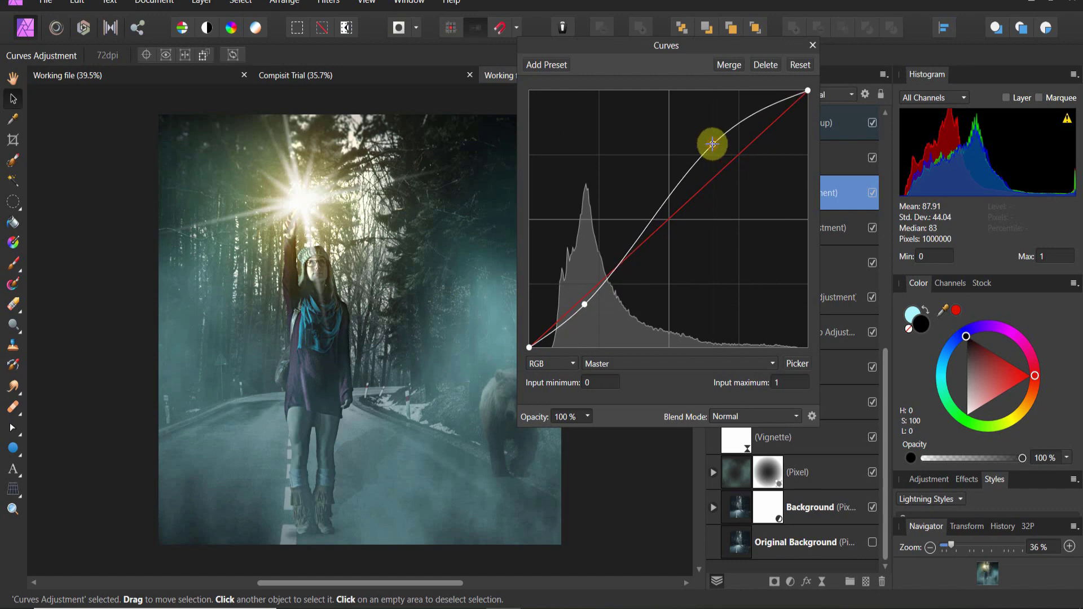
{"action": "left_click", "coordinate": [738, 235]}
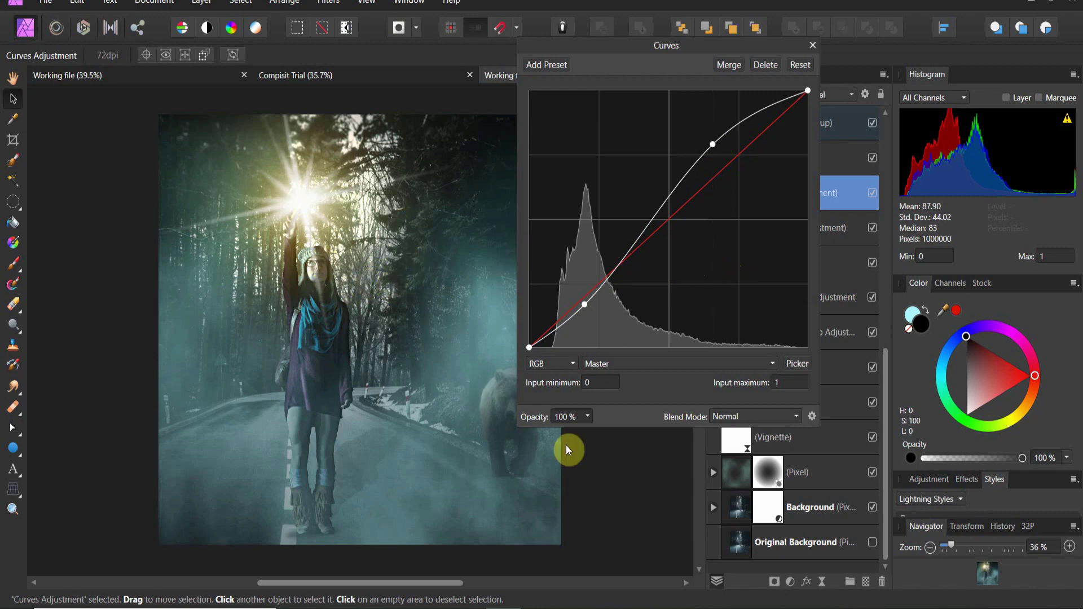
{"action": "left_click", "coordinate": [813, 45]}
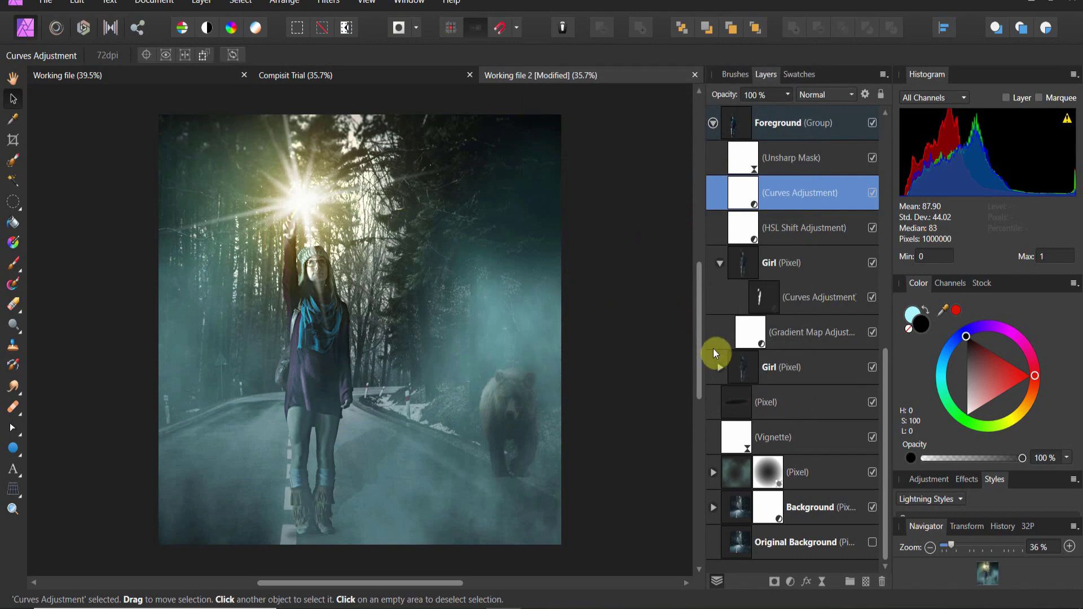
{"action": "left_click", "coordinate": [758, 292]}
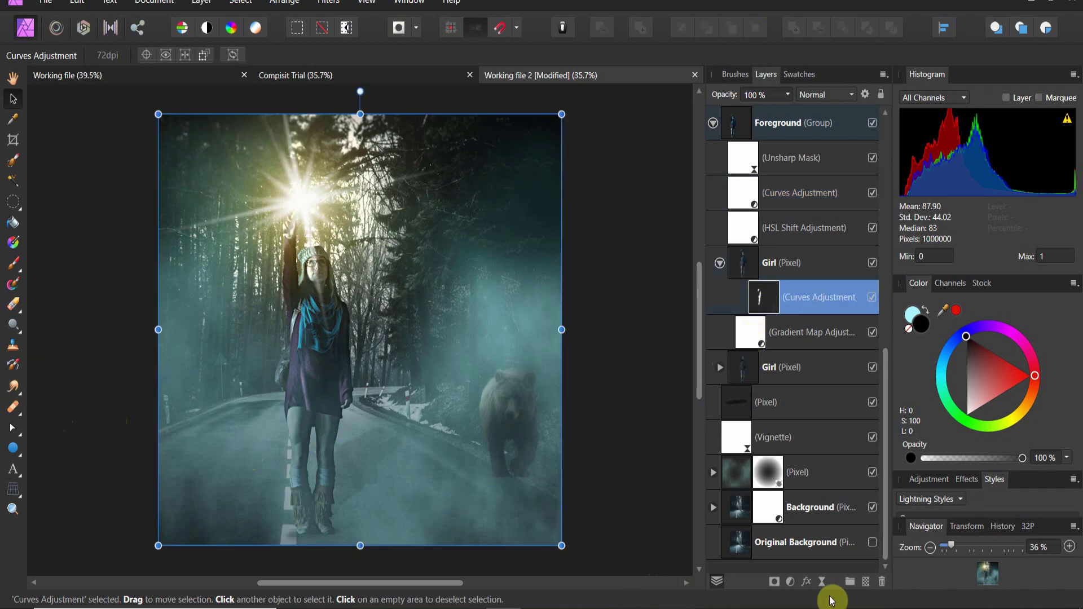
Add a new pixel layer and place it inside Girl between Curves and Gradient Map.
{"action": "left_click", "coordinate": [790, 581]}
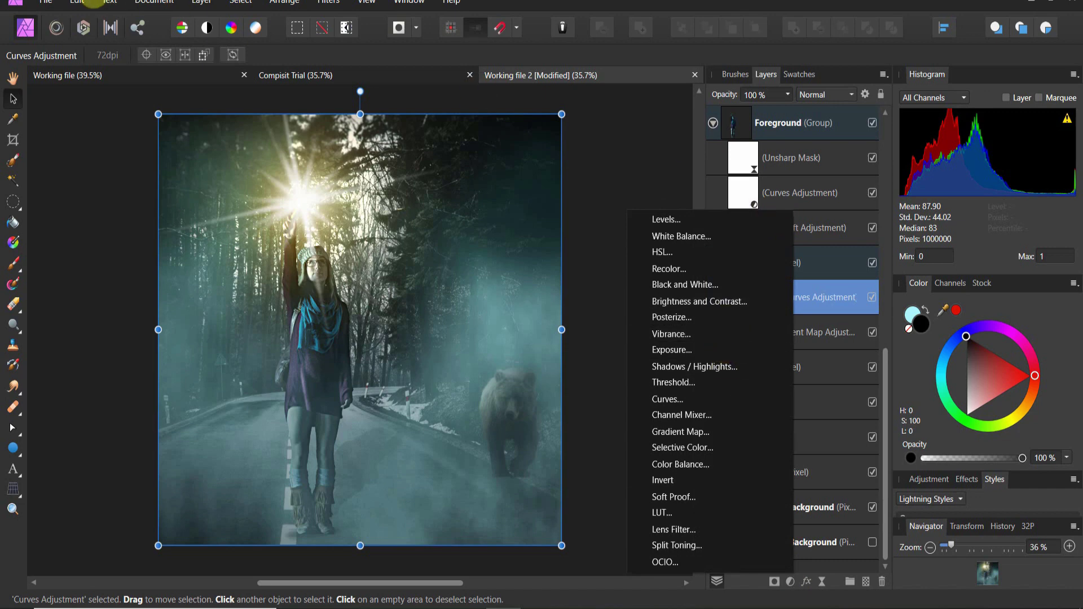
{"action": "left_click", "coordinate": [201, 3]}
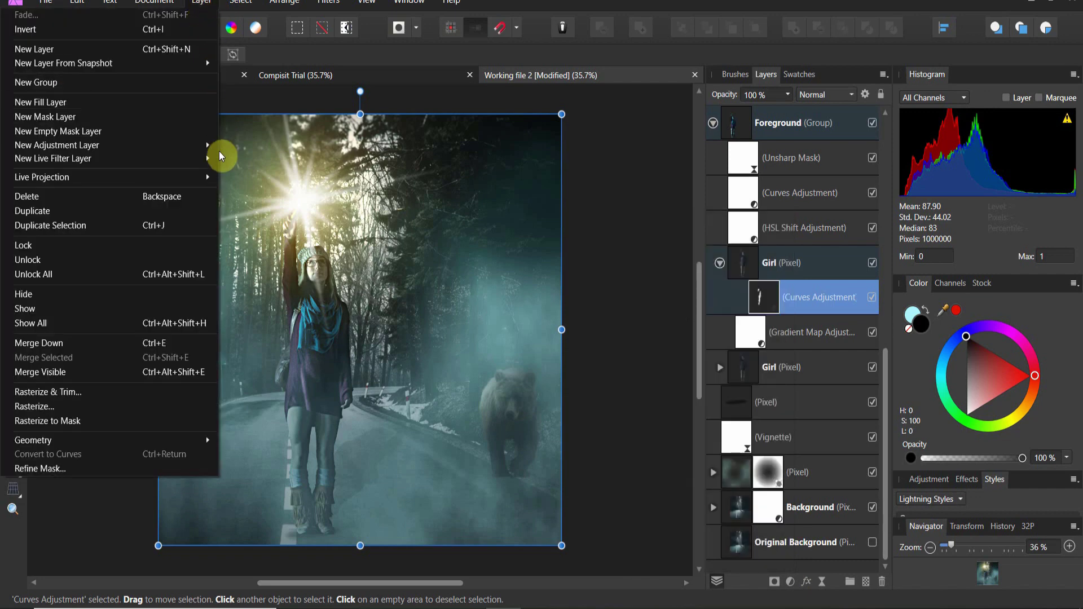
{"action": "mouse_move", "coordinate": [215, 163]}
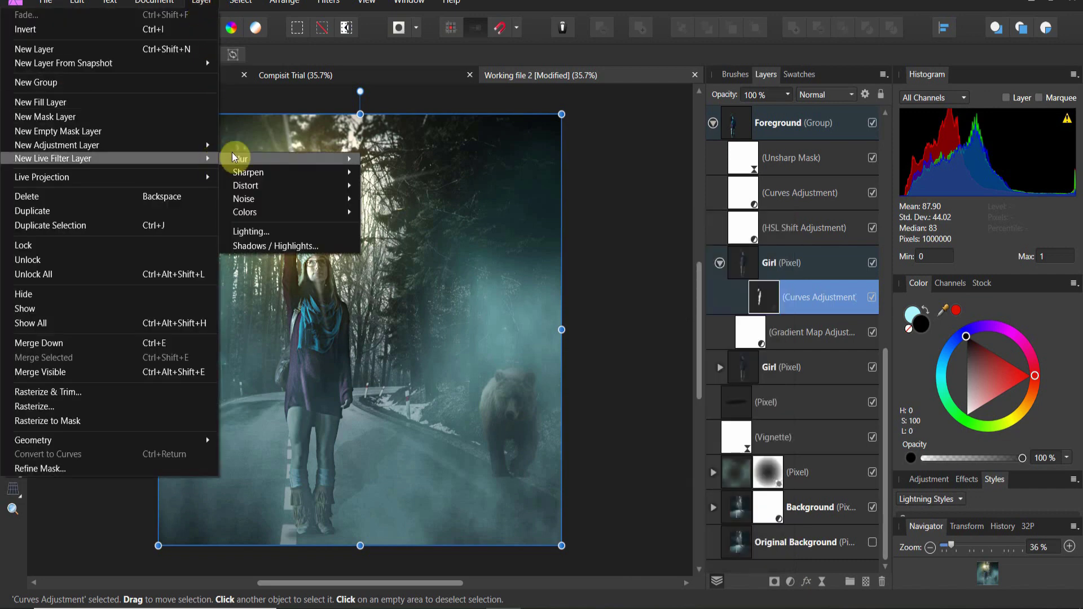
{"action": "left_click", "coordinate": [538, 57]}
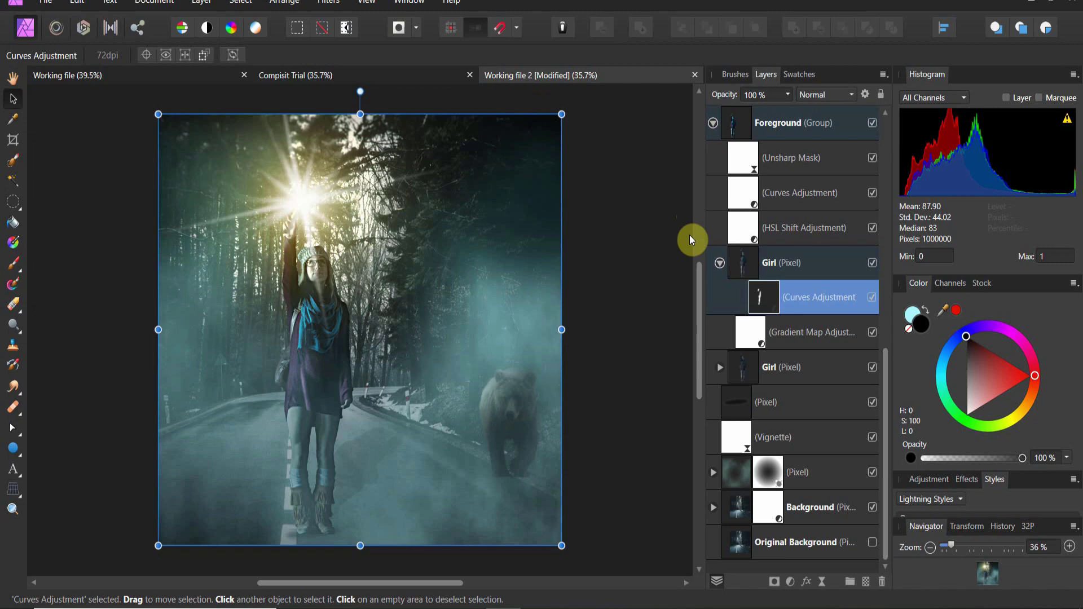
{"action": "left_click", "coordinate": [868, 583]}
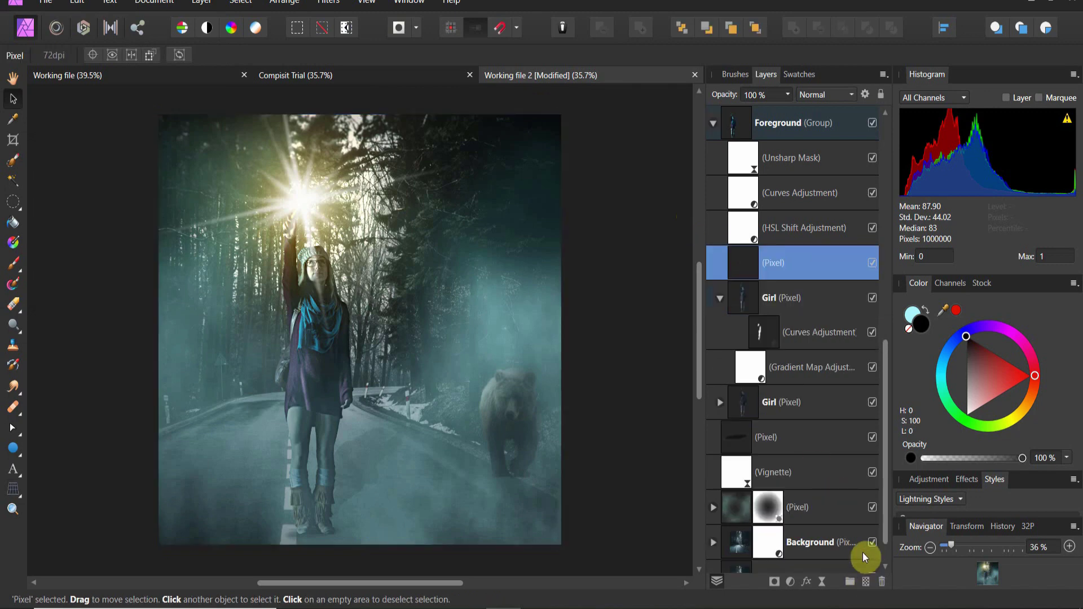
{"action": "left_click_drag", "start_coordinate": [756, 299], "coordinate": [759, 312]}
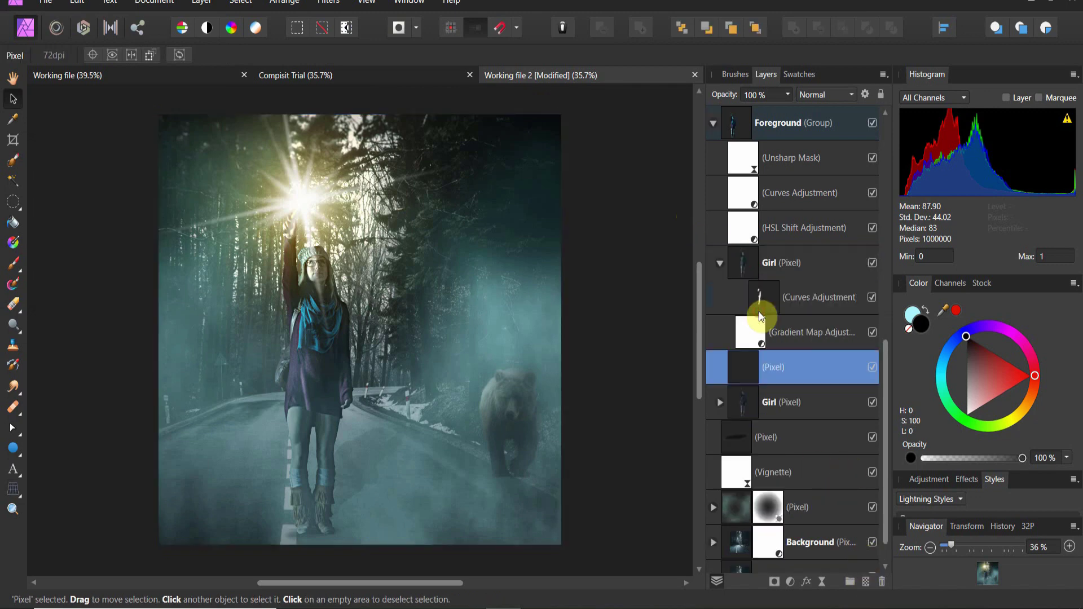
{"action": "left_click_drag", "start_coordinate": [756, 377], "coordinate": [761, 303]}
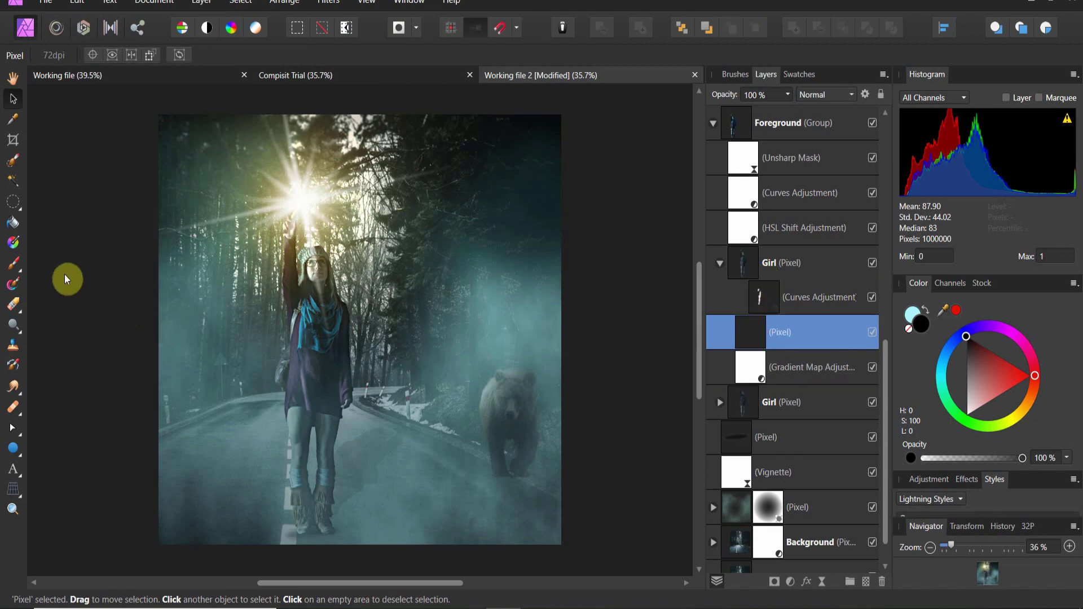
Flood-fill the girl's area on the new layer with light orange.
{"action": "left_click", "coordinate": [12, 222]}
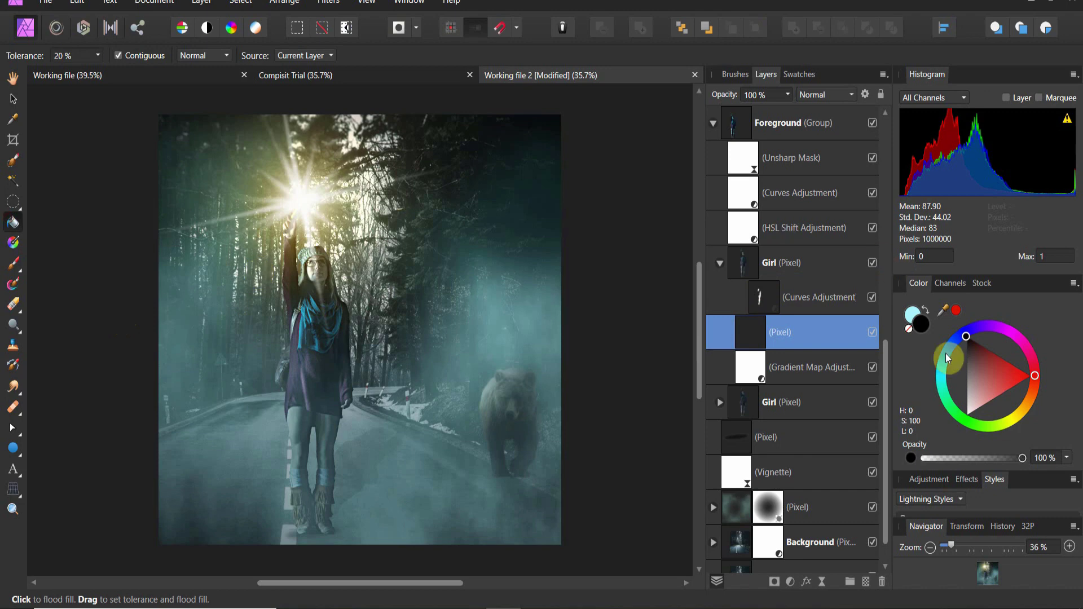
{"action": "left_click", "coordinate": [1025, 410]}
{"action": "left_click", "coordinate": [991, 399]}
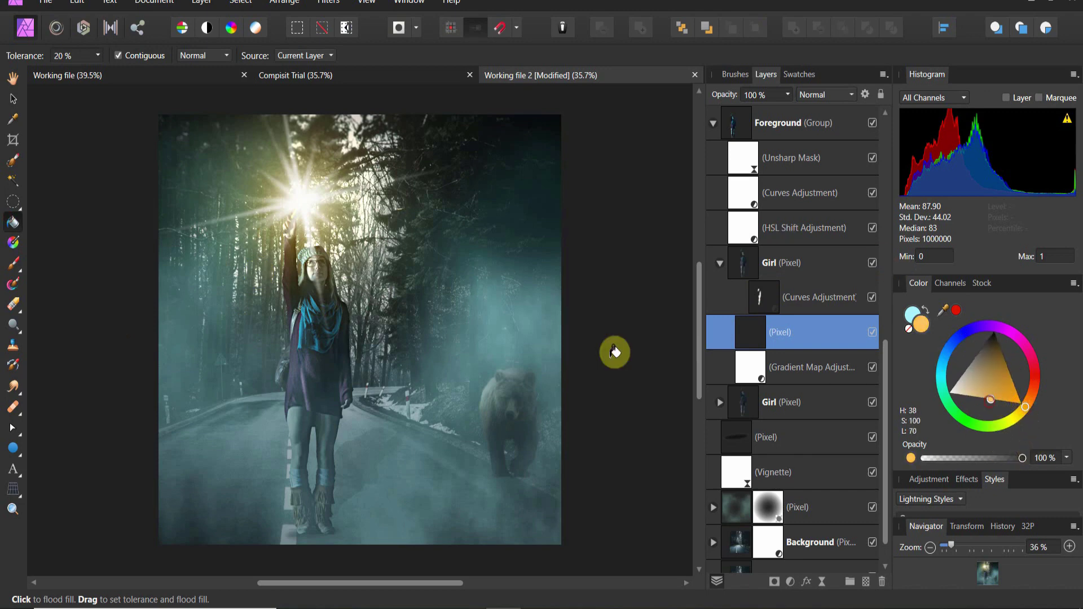
{"action": "left_click", "coordinate": [347, 343]}
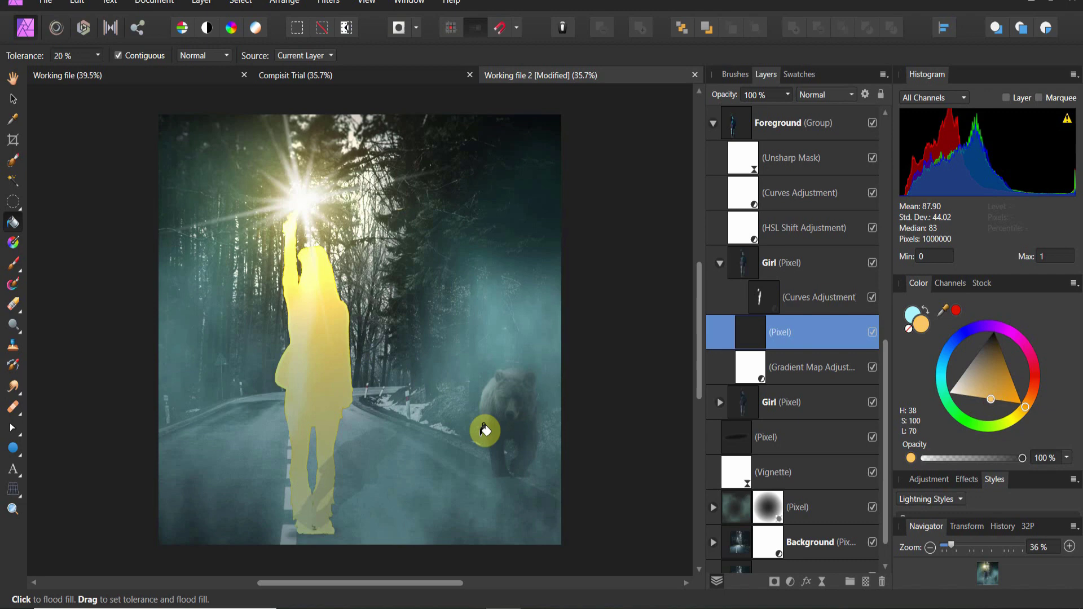
Set the orange layer's blend mode to Overlay and add a mask to it.
{"action": "left_click", "coordinate": [822, 96]}
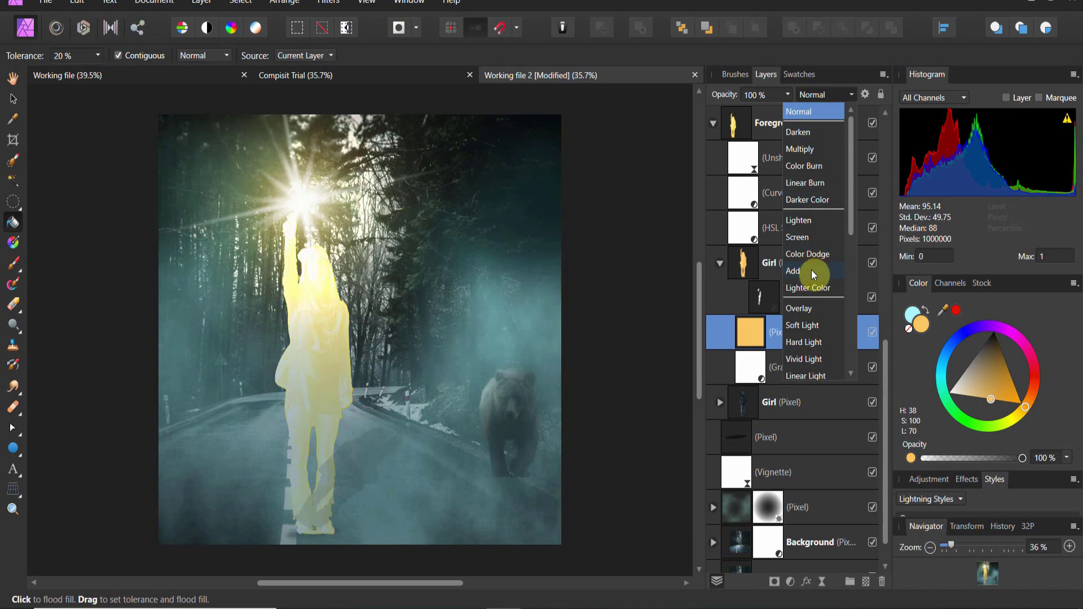
{"action": "left_click", "coordinate": [816, 309]}
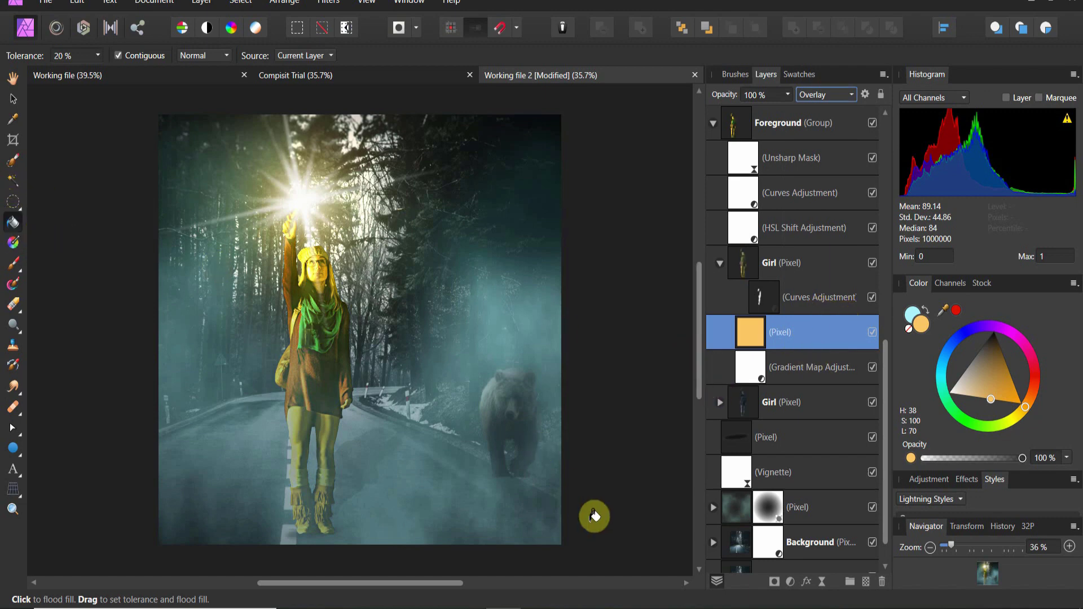
{"action": "left_click", "coordinate": [776, 582]}
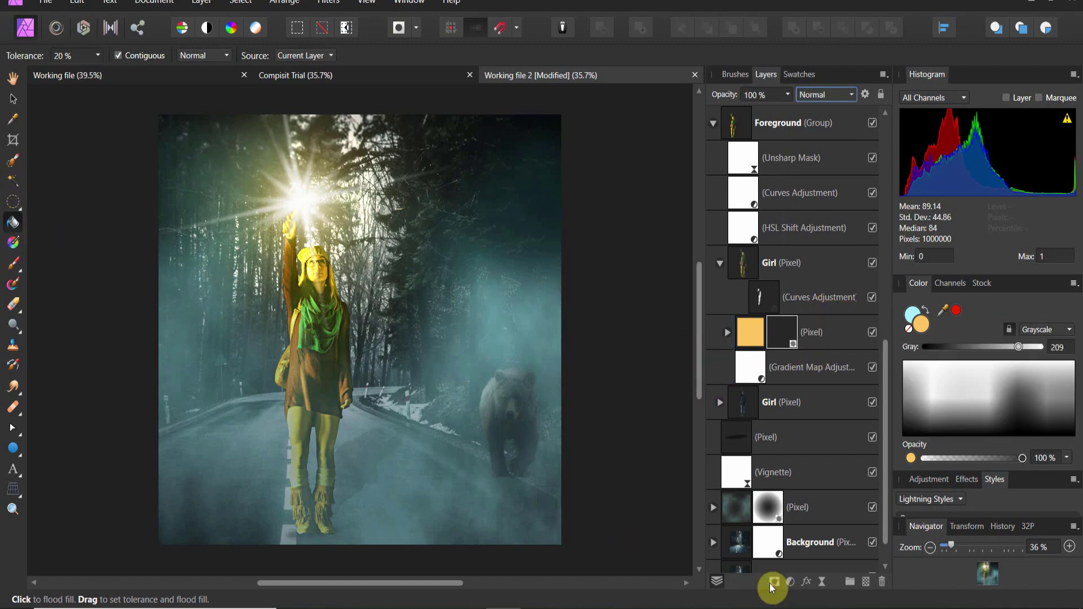
Select the orange layer's mask and flood-fill it with black over the girl.
{"action": "left_click", "coordinate": [726, 333]}
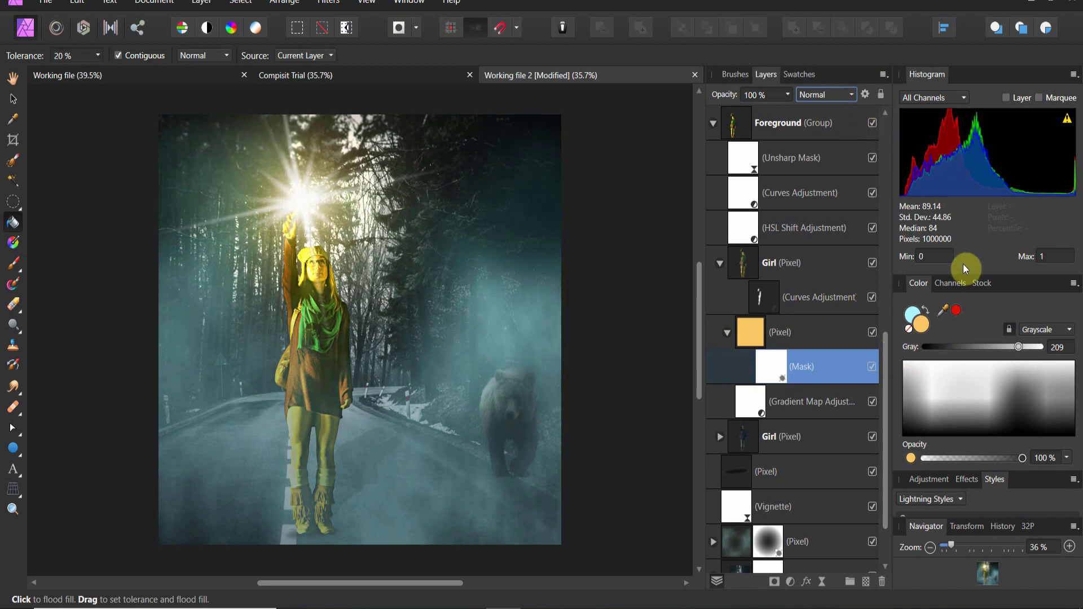
{"action": "left_click", "coordinate": [926, 326]}
{"action": "left_click_drag", "start_coordinate": [596, 361], "coordinate": [636, 475]}
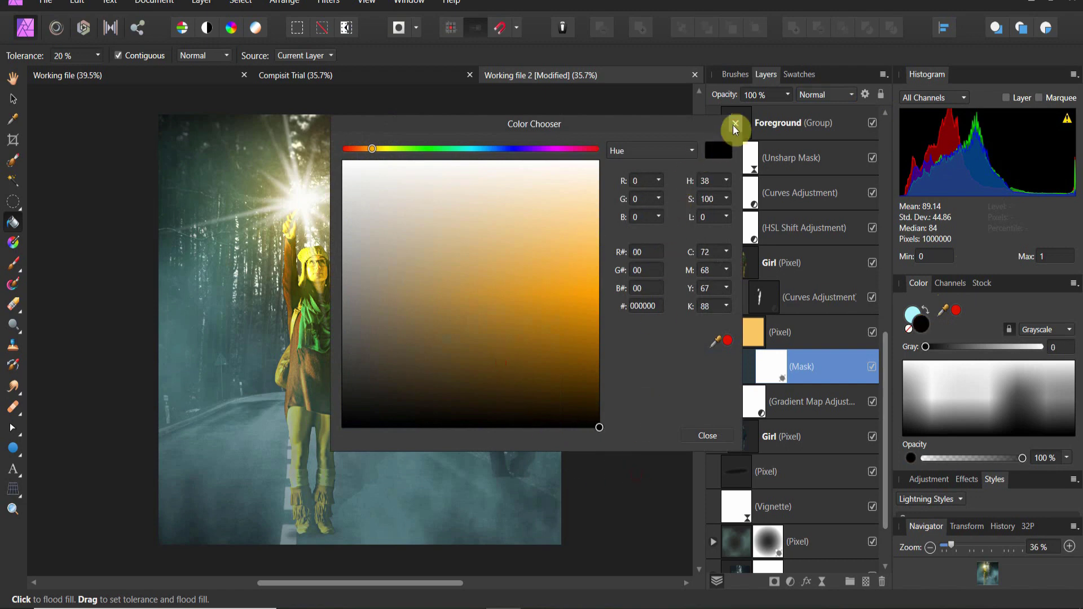
{"action": "left_click", "coordinate": [736, 123]}
{"action": "left_click", "coordinate": [314, 330]}
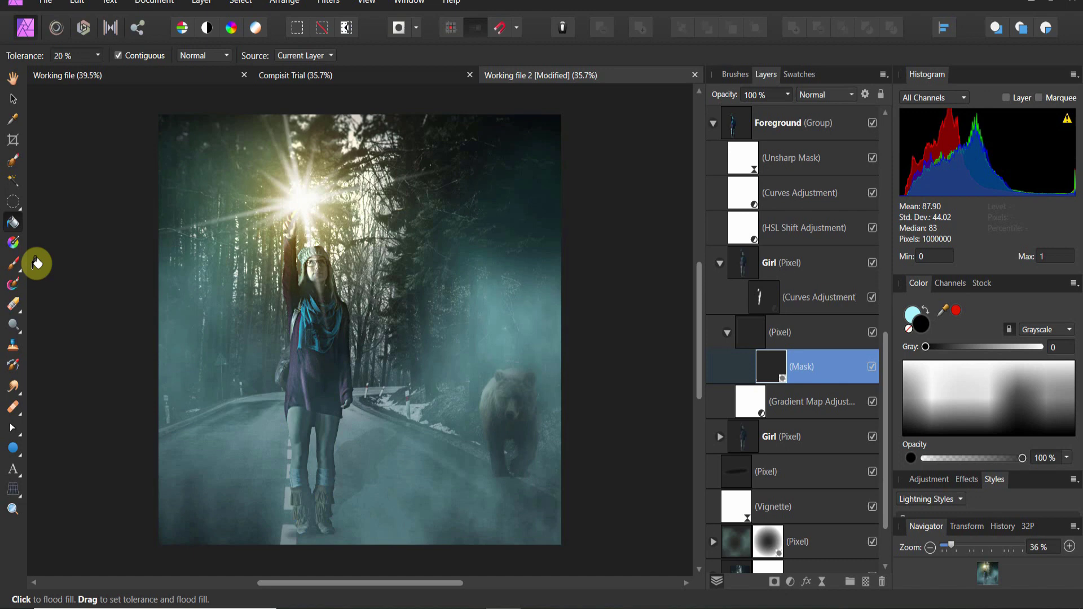
Set up a smaller soft 512 px brush with 15% flow.
{"action": "left_click", "coordinate": [13, 263]}
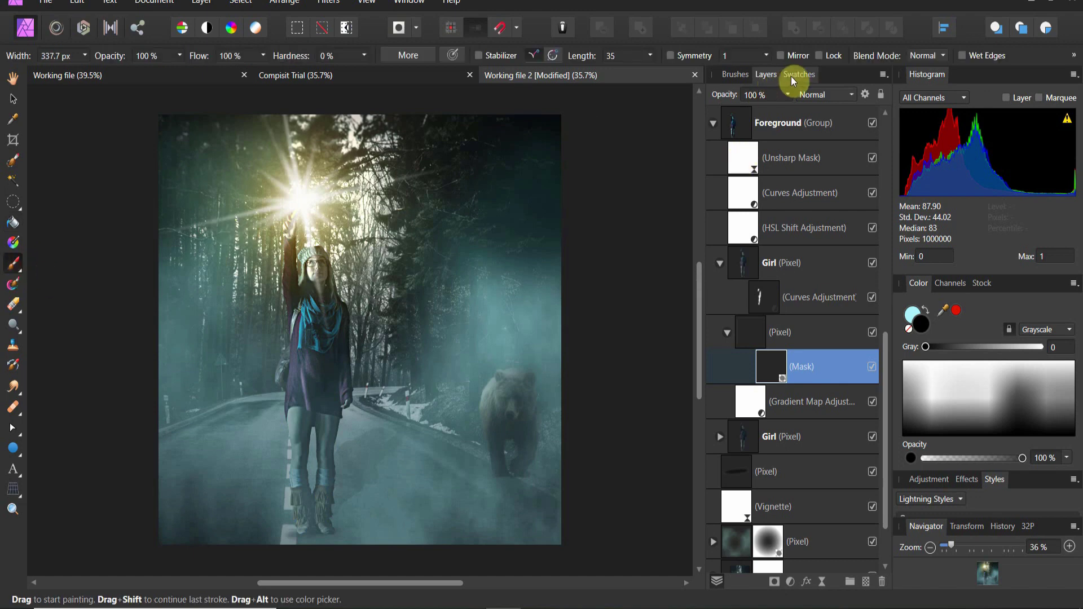
{"action": "left_click", "coordinate": [734, 74]}
{"action": "left_click", "coordinate": [784, 319]}
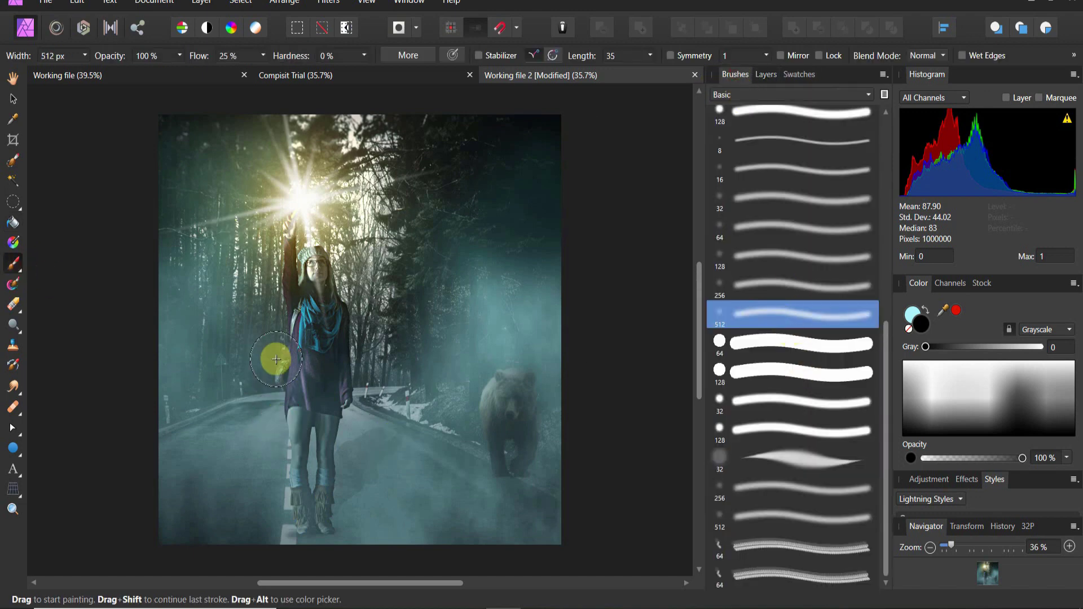
{"action": "key", "text": "bracketleft"}
{"action": "key", "text": "bracketleft"}
{"action": "key", "text": "bracketleft"}
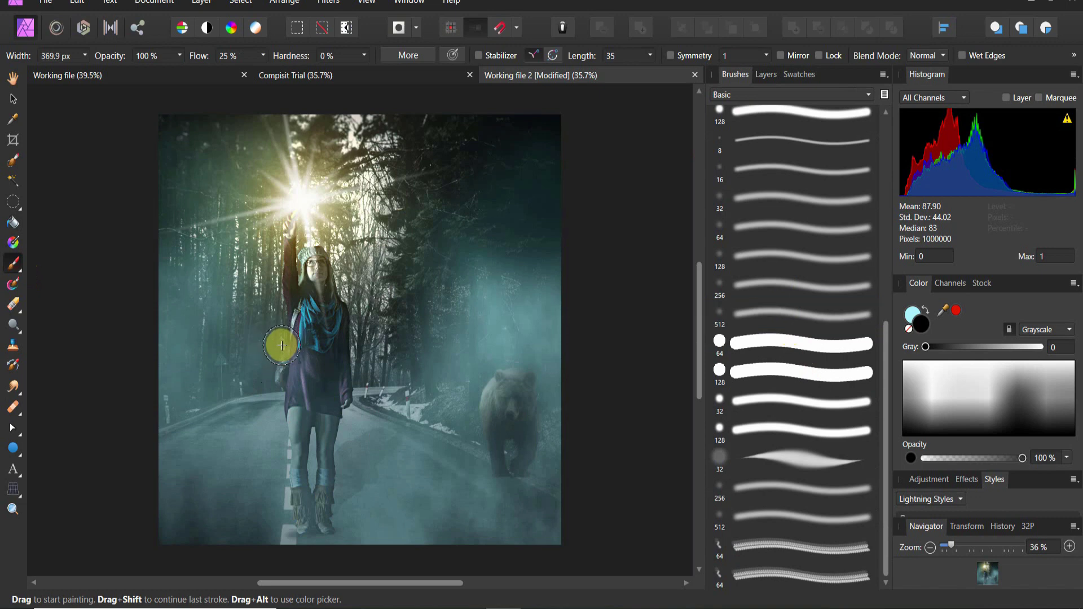
{"action": "left_click", "coordinate": [263, 55]}
{"action": "left_click_drag", "start_coordinate": [268, 66], "coordinate": [257, 70]}
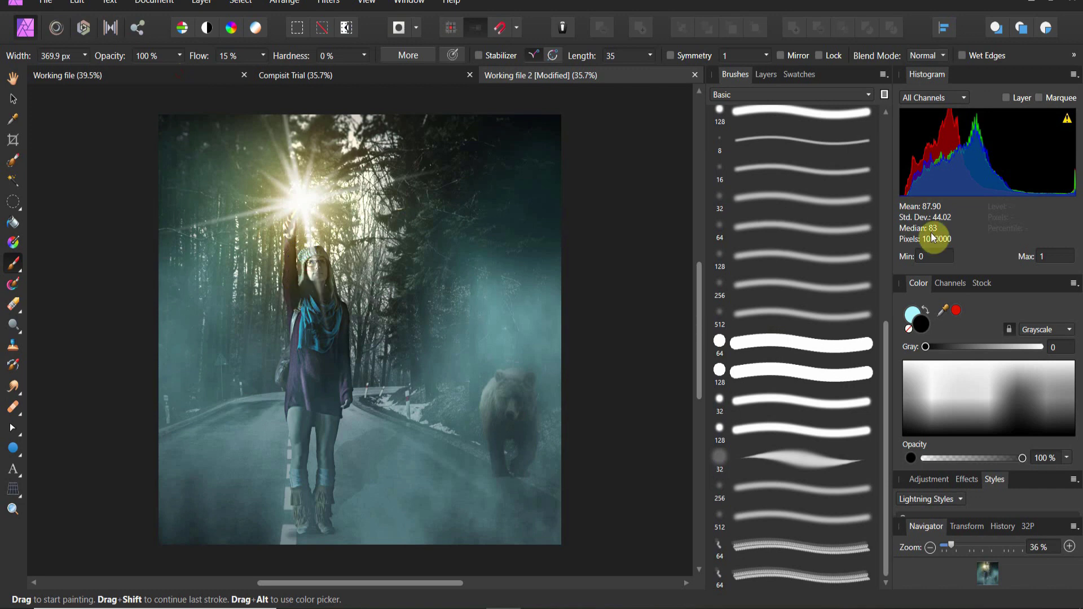
Paint pure white on the mask over the girl's torso.
{"action": "mouse_move", "coordinate": [945, 116]}
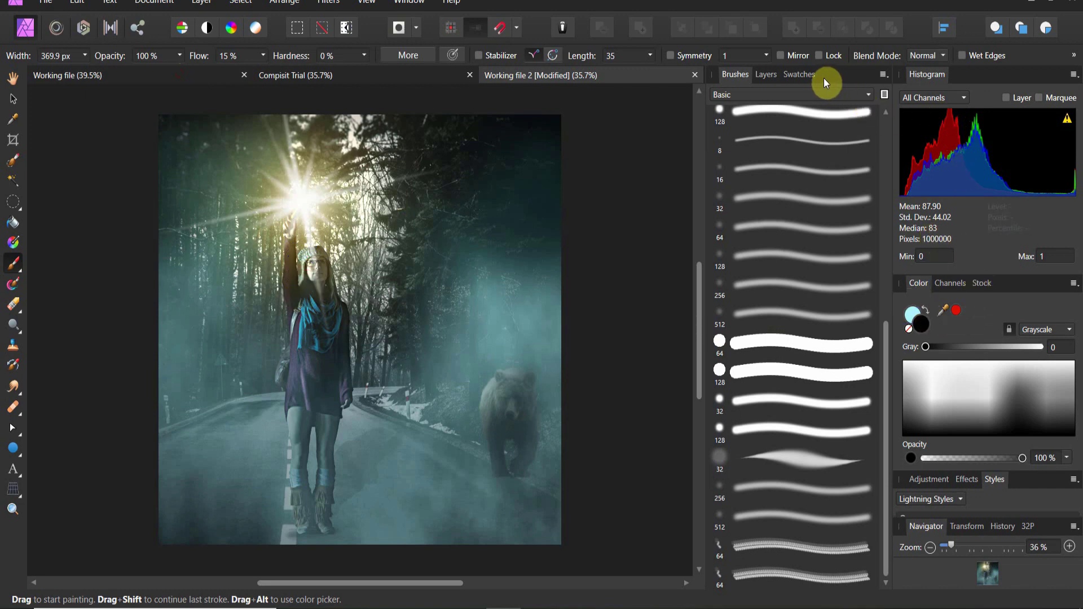
{"action": "left_click", "coordinate": [921, 327]}
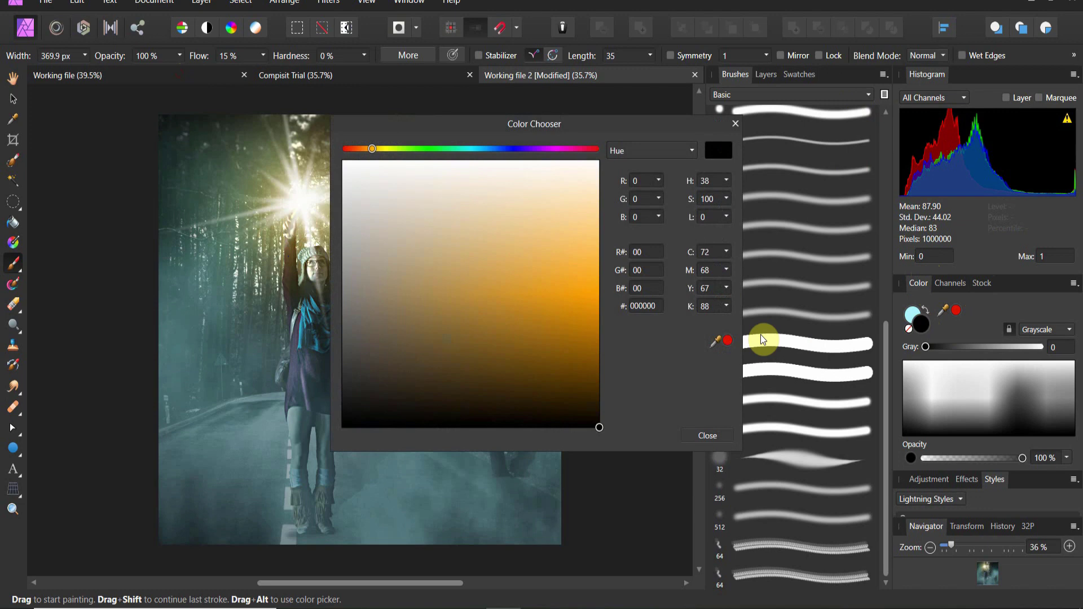
{"action": "left_click_drag", "start_coordinate": [620, 241], "coordinate": [689, 117]}
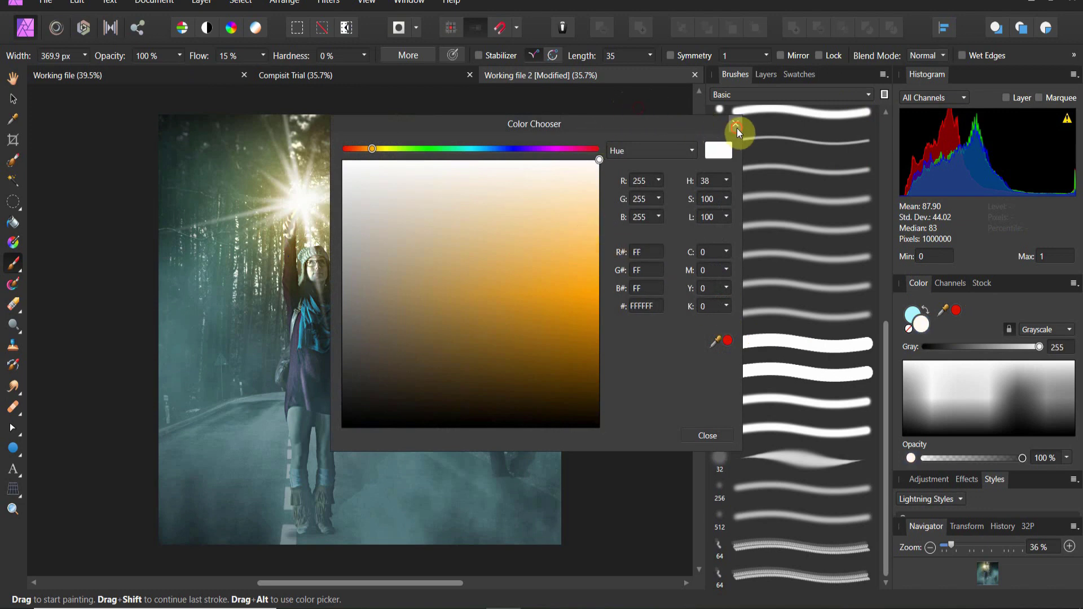
{"action": "left_click", "coordinate": [735, 124]}
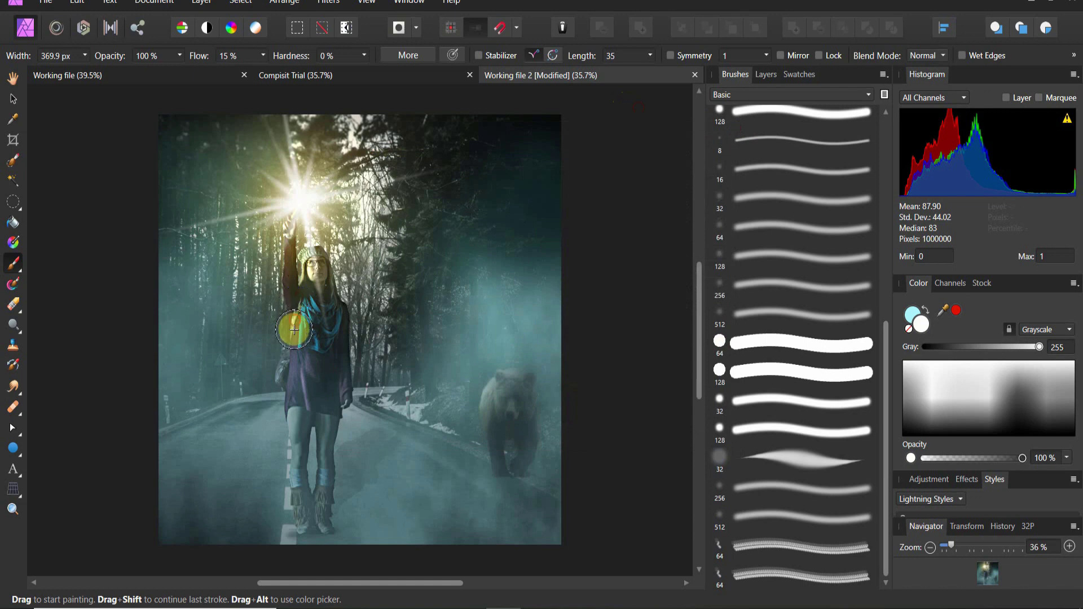
{"action": "left_click_drag", "start_coordinate": [291, 394], "coordinate": [290, 416]}
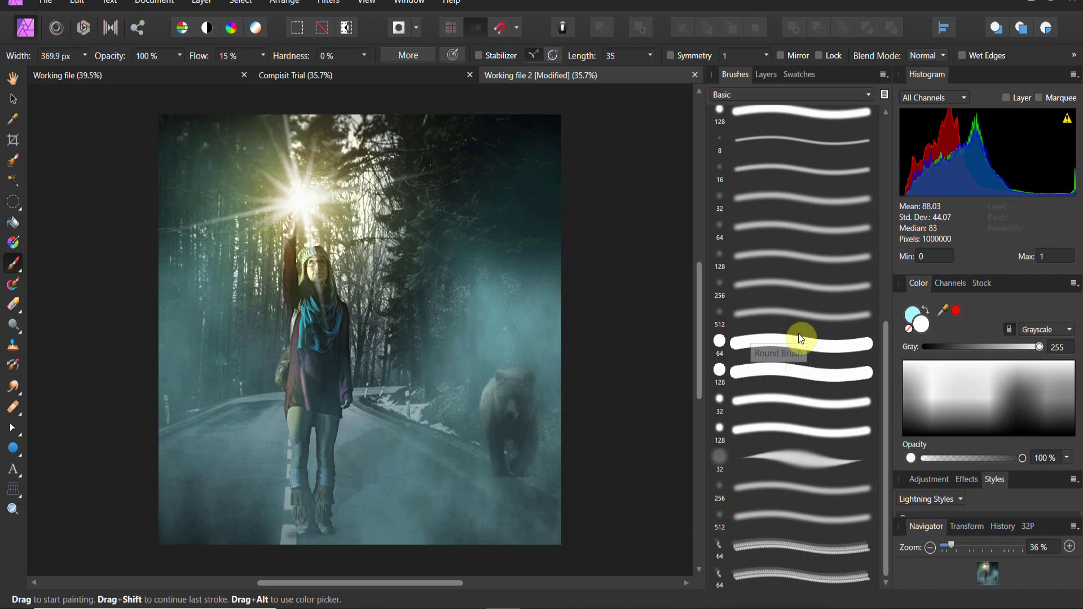
Select the Fog layer at the top of the Layers list and show the adjustment types.
{"action": "left_click", "coordinate": [766, 73]}
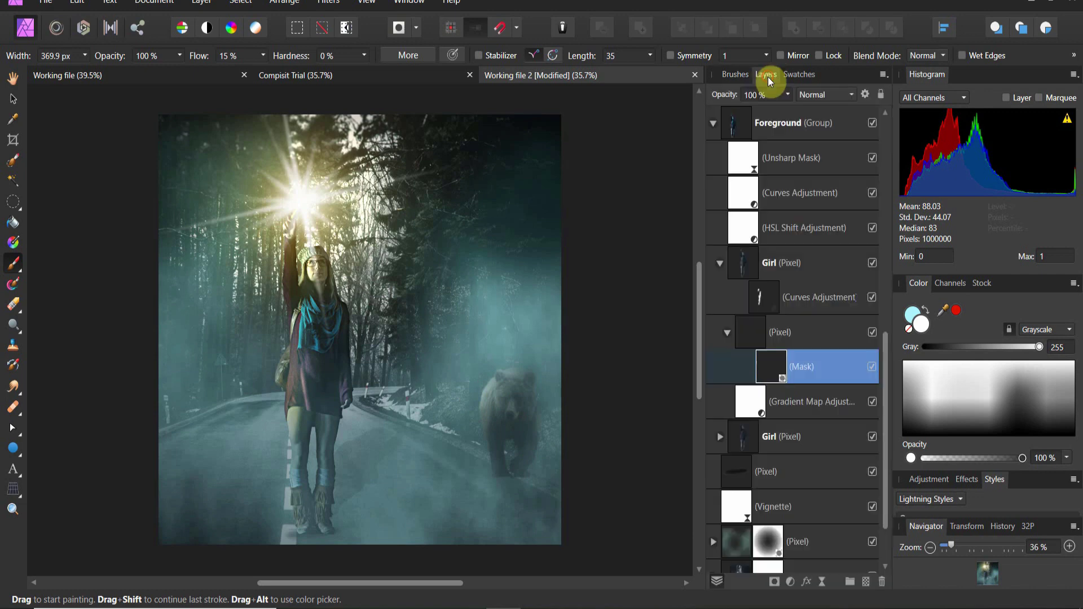
{"action": "scroll", "coordinate": [759, 170], "scroll_direction": "up", "scroll_amount": 5}
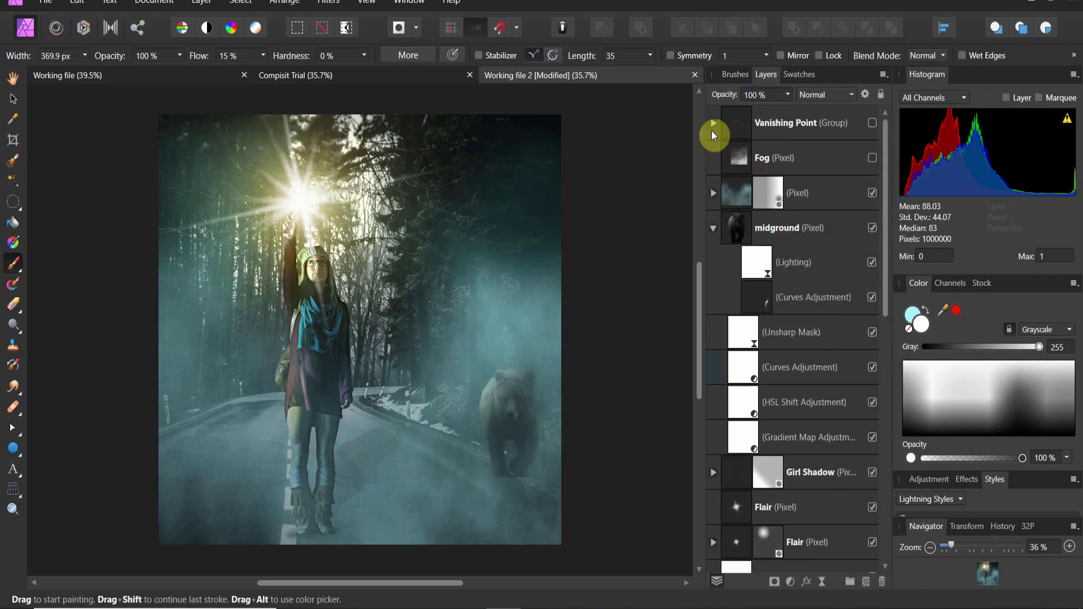
{"action": "left_click", "coordinate": [716, 151]}
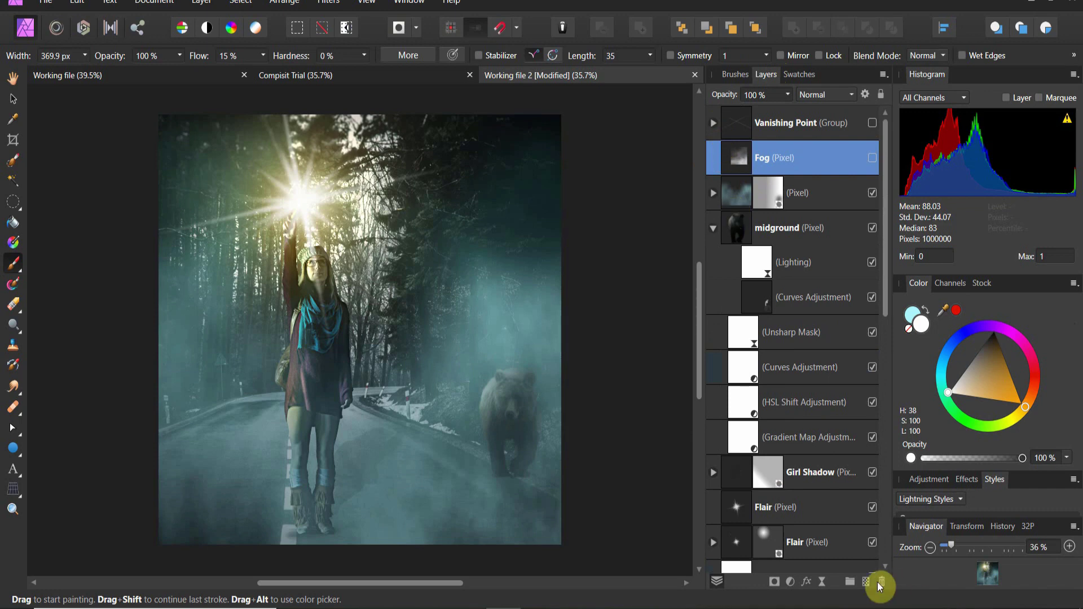
{"action": "left_click", "coordinate": [792, 581]}
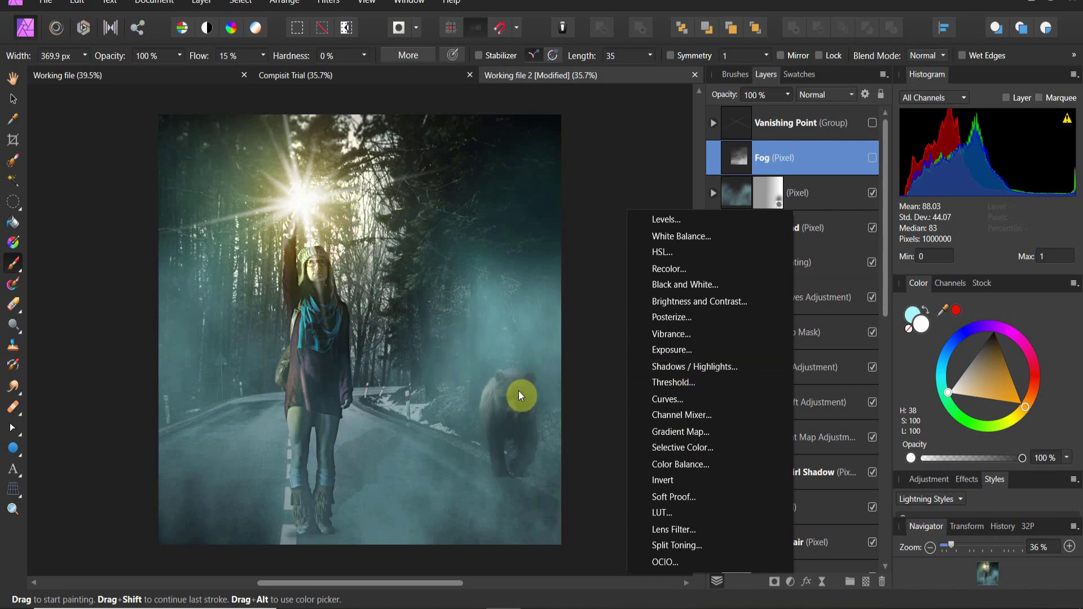
Add a Curves adjustment above Fog and lift the Master curve's upper part to brighten.
{"action": "left_click", "coordinate": [681, 402]}
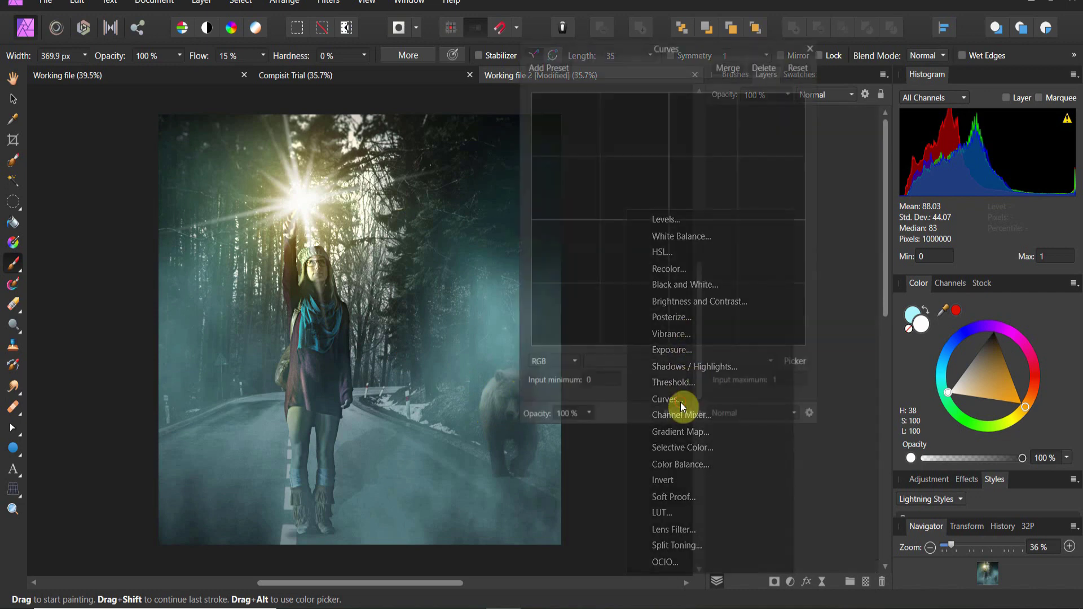
{"action": "left_click_drag", "start_coordinate": [661, 51], "coordinate": [847, 204]}
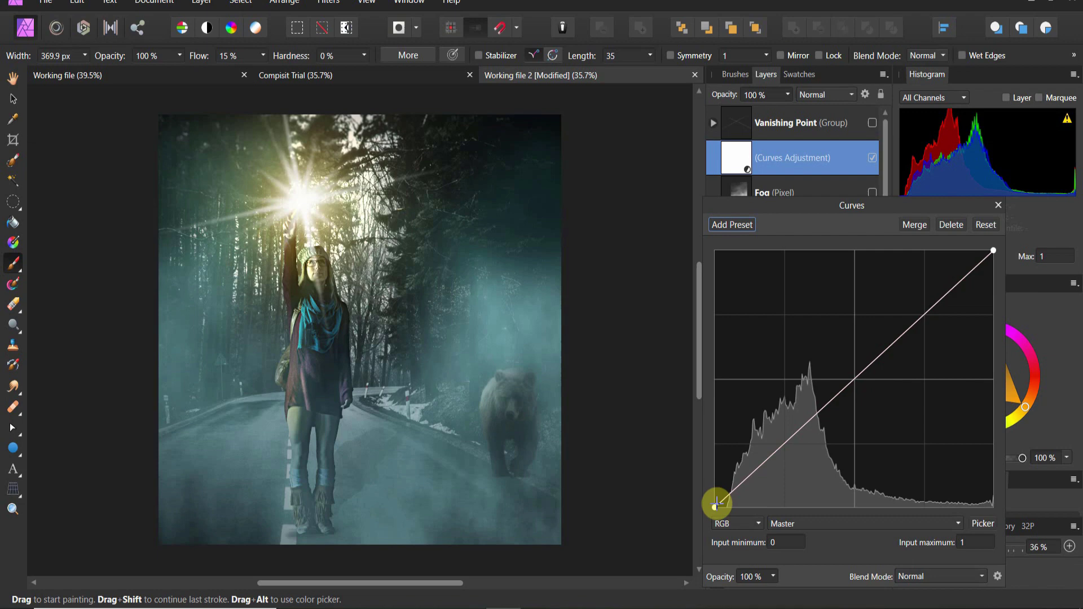
{"action": "left_click_drag", "start_coordinate": [716, 506], "coordinate": [721, 509]}
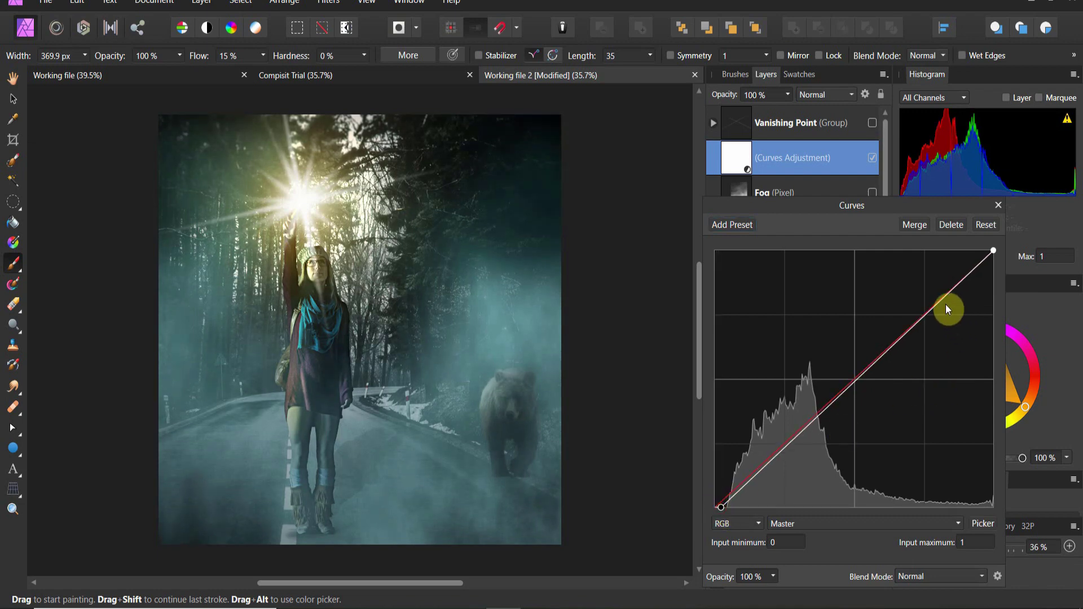
{"action": "left_click_drag", "start_coordinate": [935, 295], "coordinate": [934, 302]}
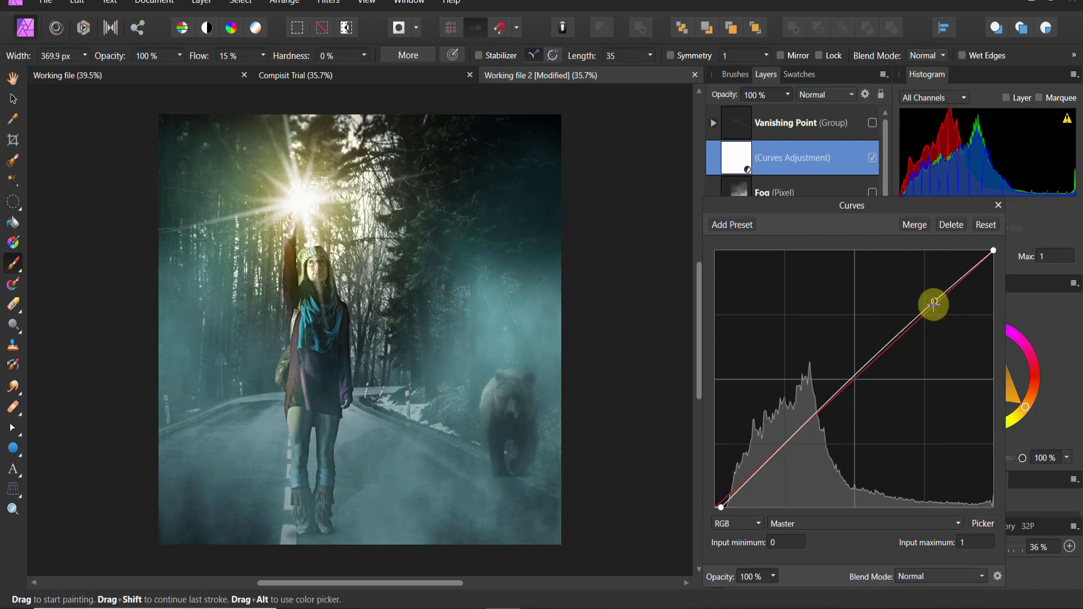
Lower the Red curve's midtones and the Green curve's shadows for a cooler tone.
{"action": "left_click", "coordinate": [791, 515]}
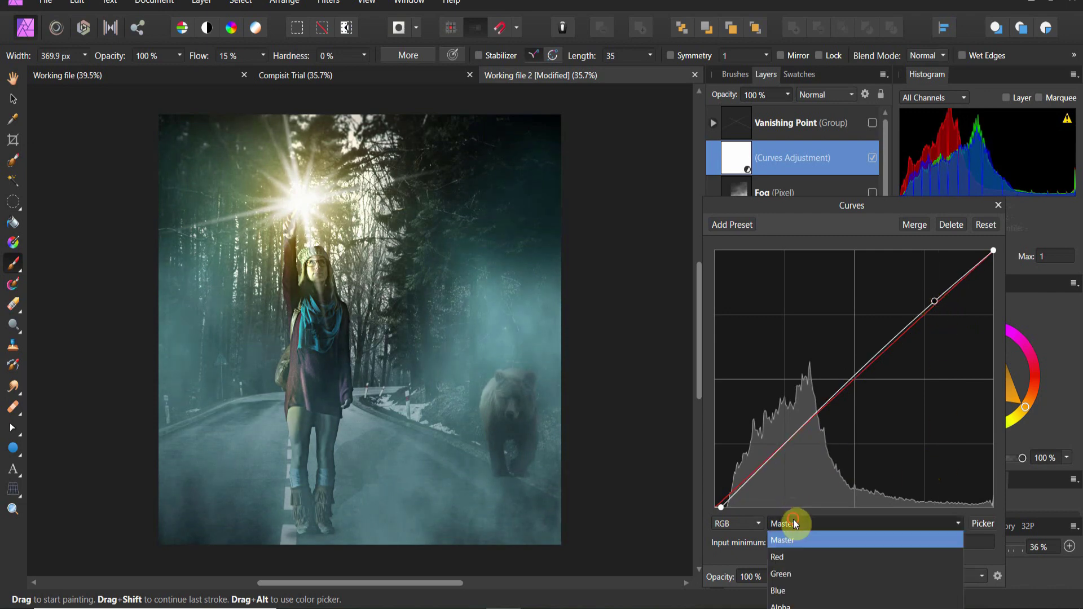
{"action": "left_click", "coordinate": [794, 550]}
{"action": "left_click_drag", "start_coordinate": [811, 418], "coordinate": [816, 421]}
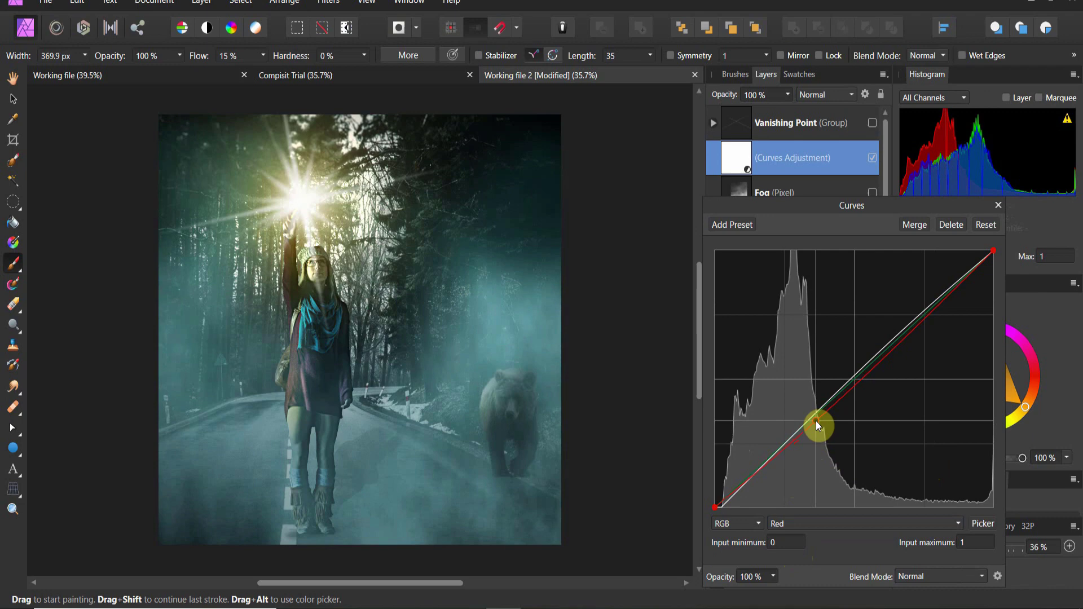
{"action": "left_click", "coordinate": [839, 525]}
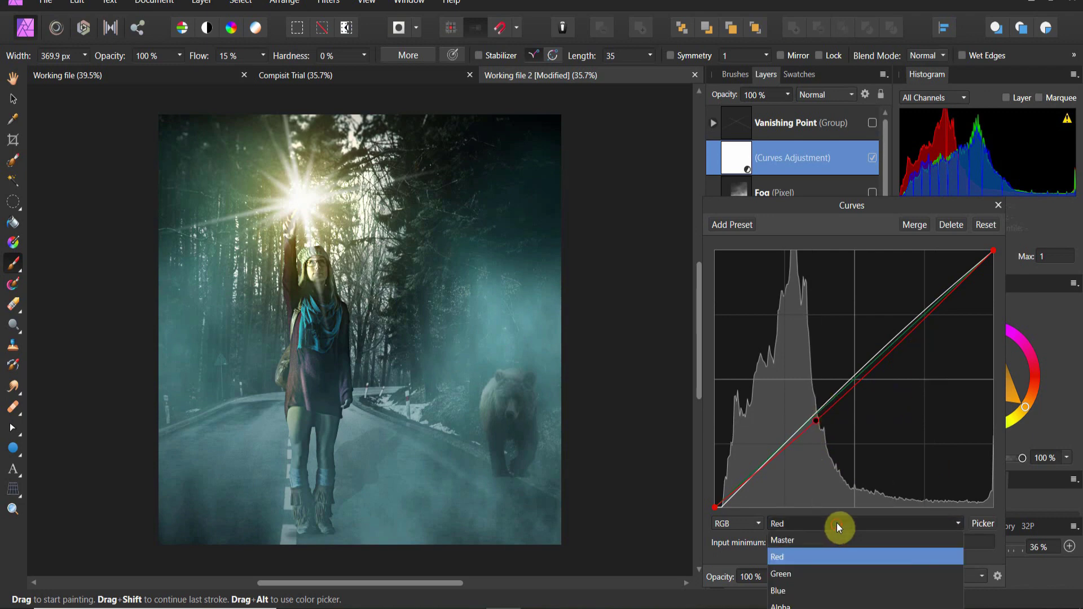
{"action": "left_click", "coordinate": [838, 576]}
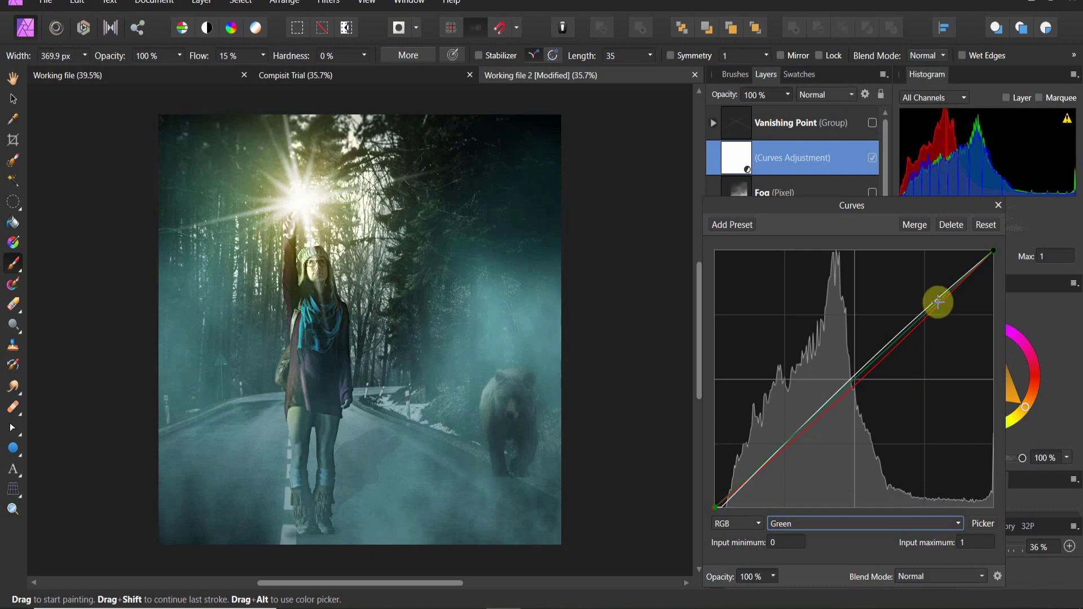
{"action": "left_click_drag", "start_coordinate": [958, 285], "coordinate": [957, 287]}
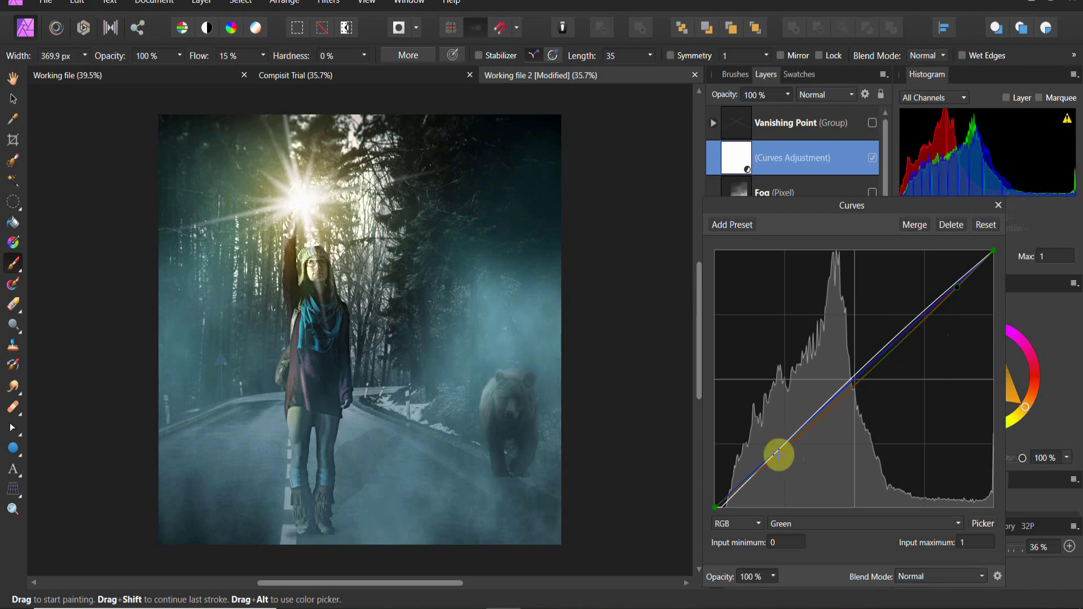
{"action": "mouse_move", "coordinate": [780, 455]}
{"action": "left_mouse_down"}
{"action": "mouse_move", "coordinate": [787, 463]}
{"action": "mouse_move", "coordinate": [782, 455]}
{"action": "left_mouse_up"}
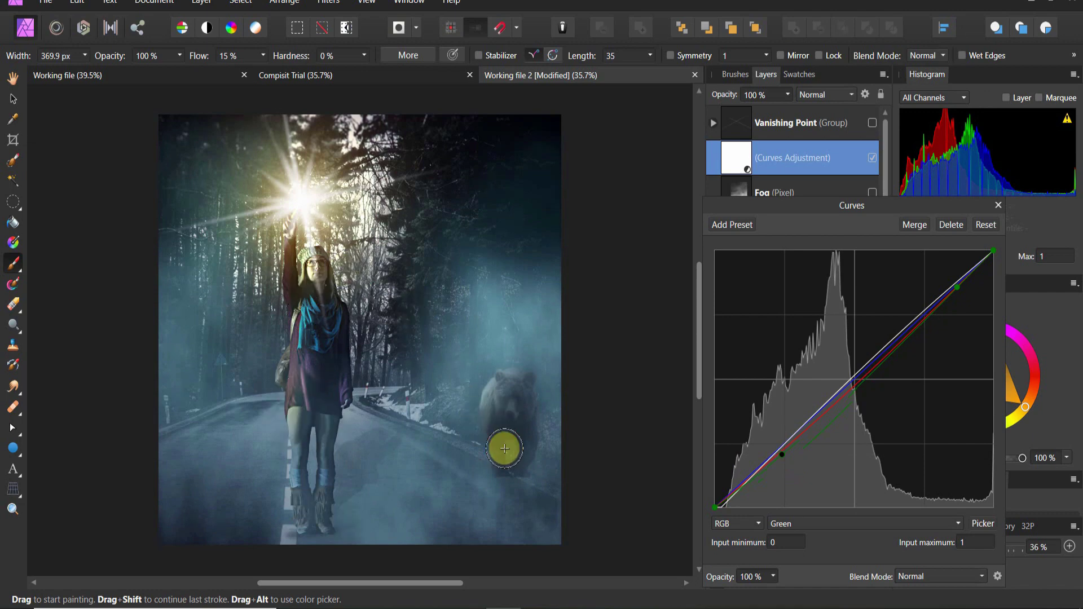
{"action": "left_click", "coordinate": [998, 206]}
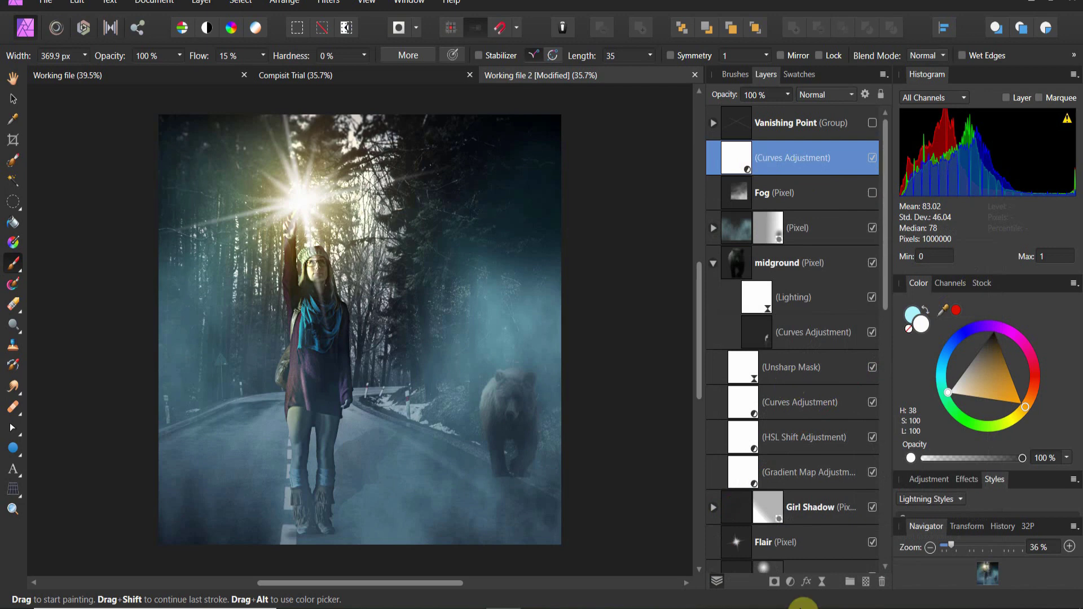
Add a Selective Color adjustment and tweak Neutrals' magenta and cyan, leaving their black at 0%.
{"action": "left_click", "coordinate": [790, 581]}
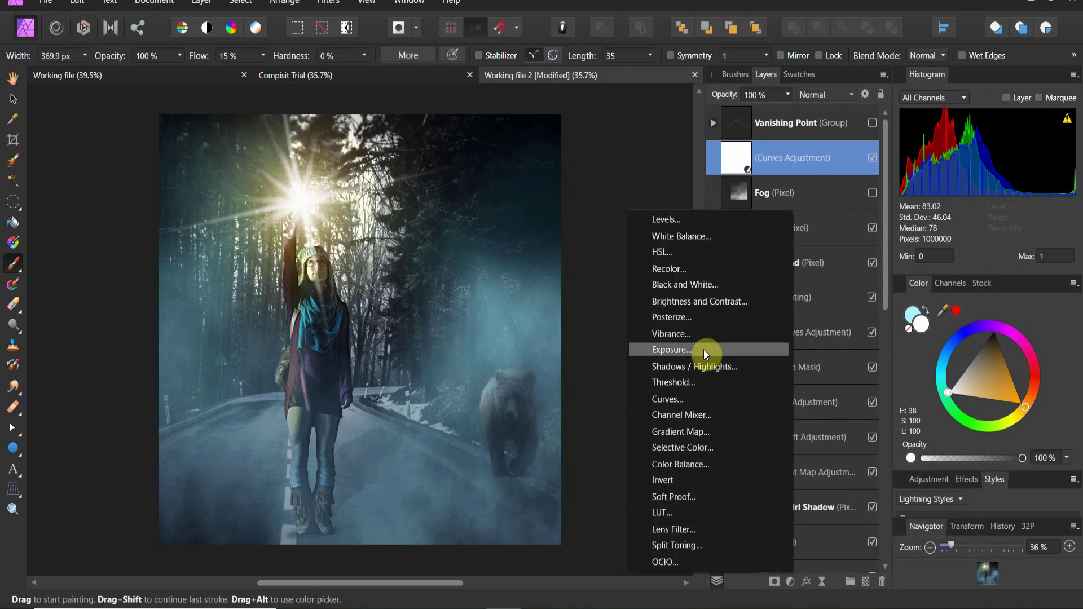
{"action": "left_click", "coordinate": [703, 448]}
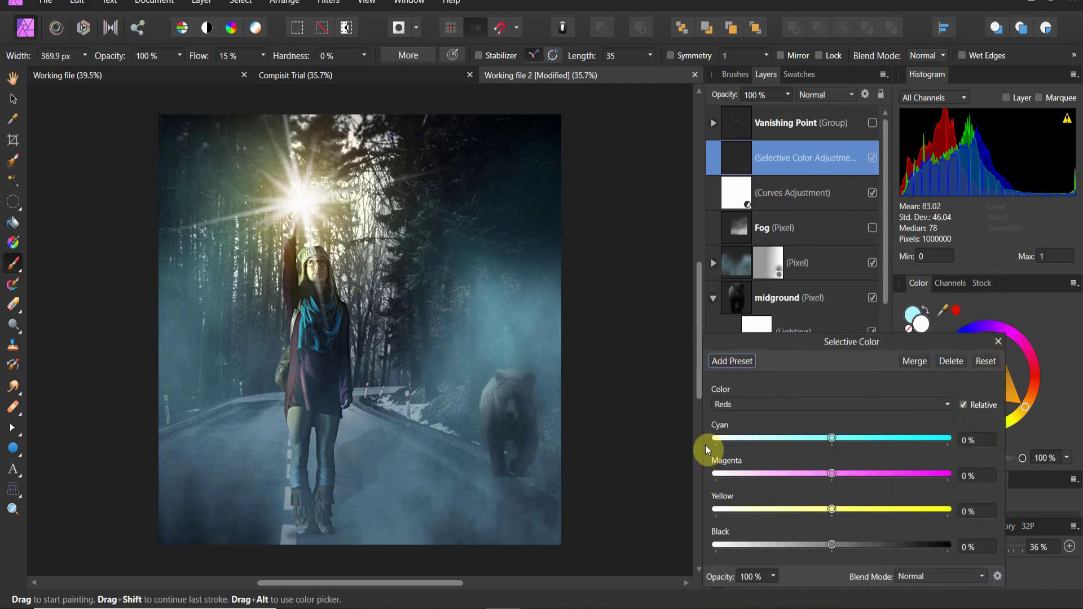
{"action": "left_click_drag", "start_coordinate": [807, 347], "coordinate": [733, 232]}
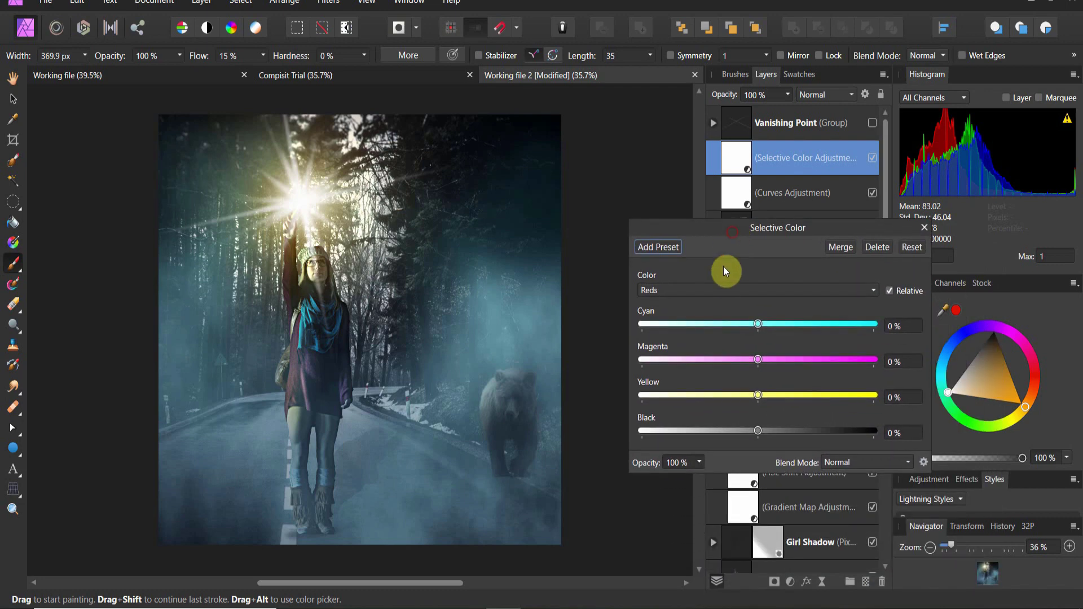
{"action": "left_click", "coordinate": [722, 289]}
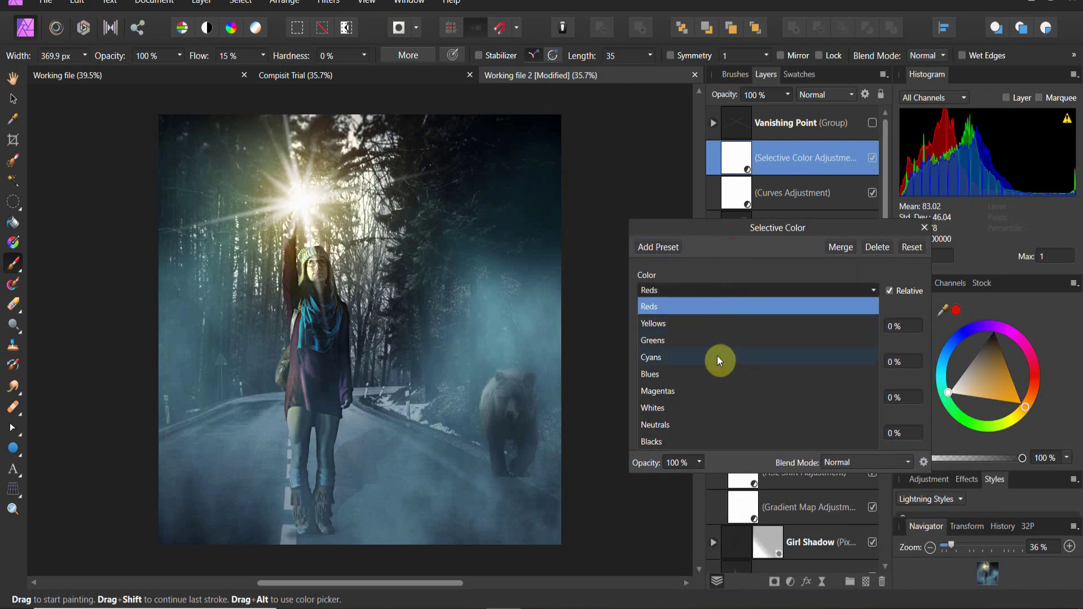
{"action": "left_click", "coordinate": [709, 425]}
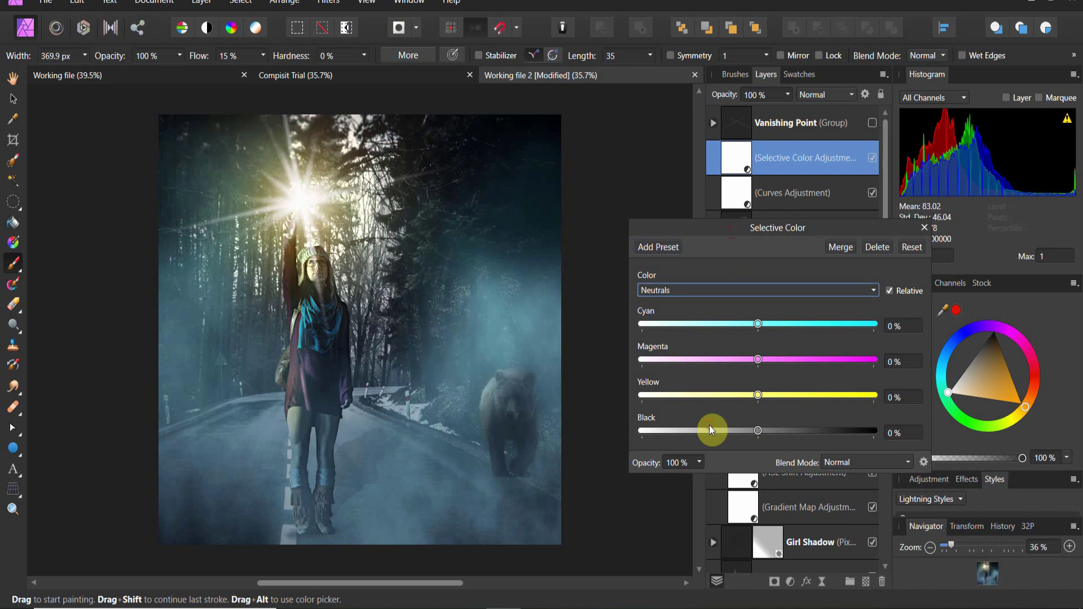
{"action": "left_click", "coordinate": [758, 360]}
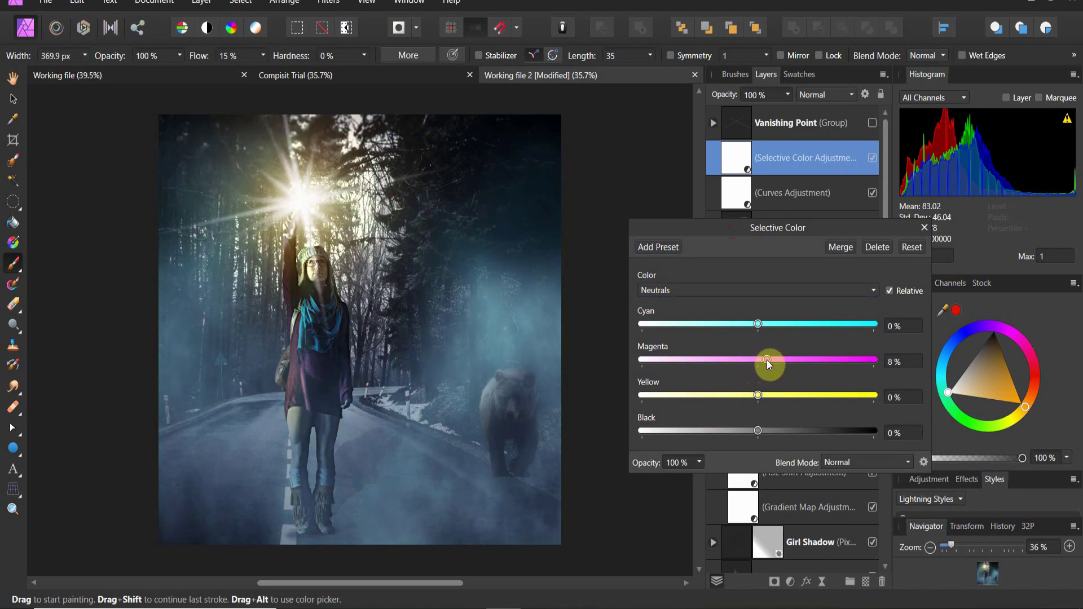
{"action": "left_click_drag", "start_coordinate": [758, 363], "coordinate": [754, 365]}
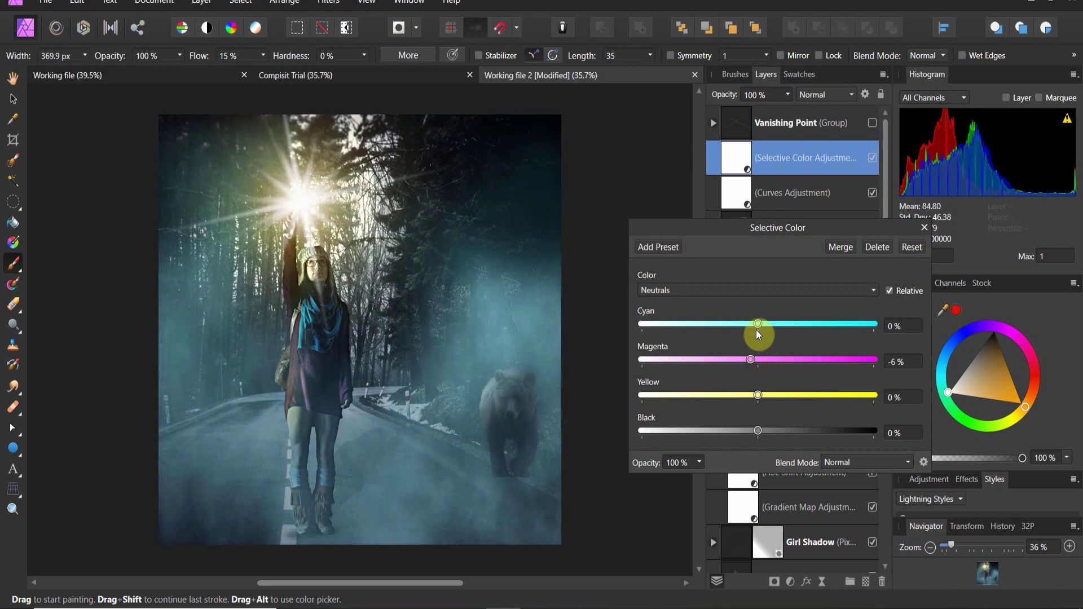
{"action": "left_click_drag", "start_coordinate": [767, 327], "coordinate": [769, 328]}
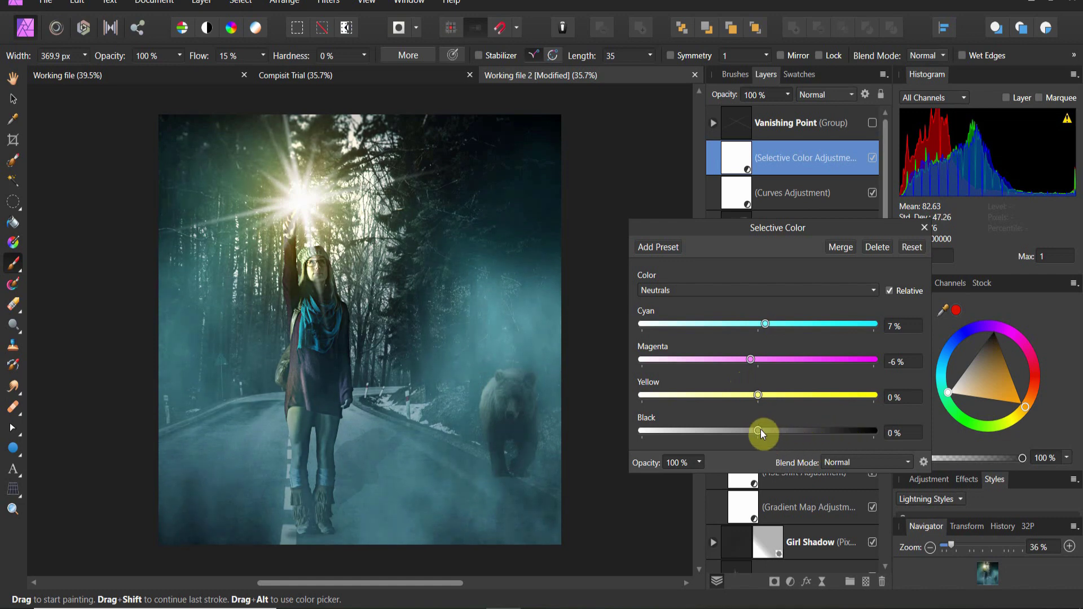
{"action": "left_click_drag", "start_coordinate": [759, 432], "coordinate": [753, 435]}
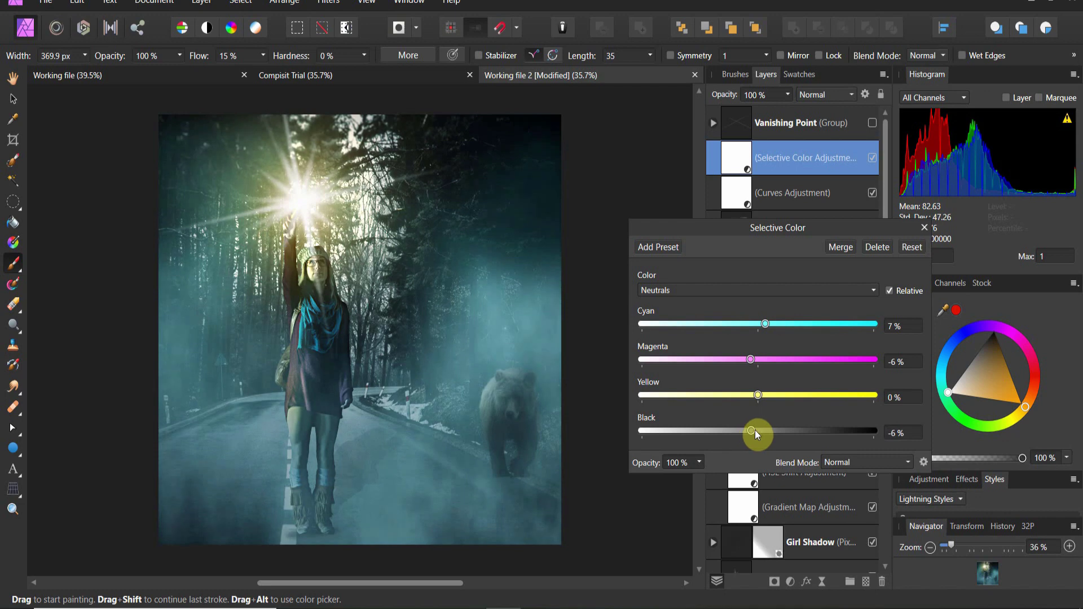
{"action": "left_click", "coordinate": [756, 431]}
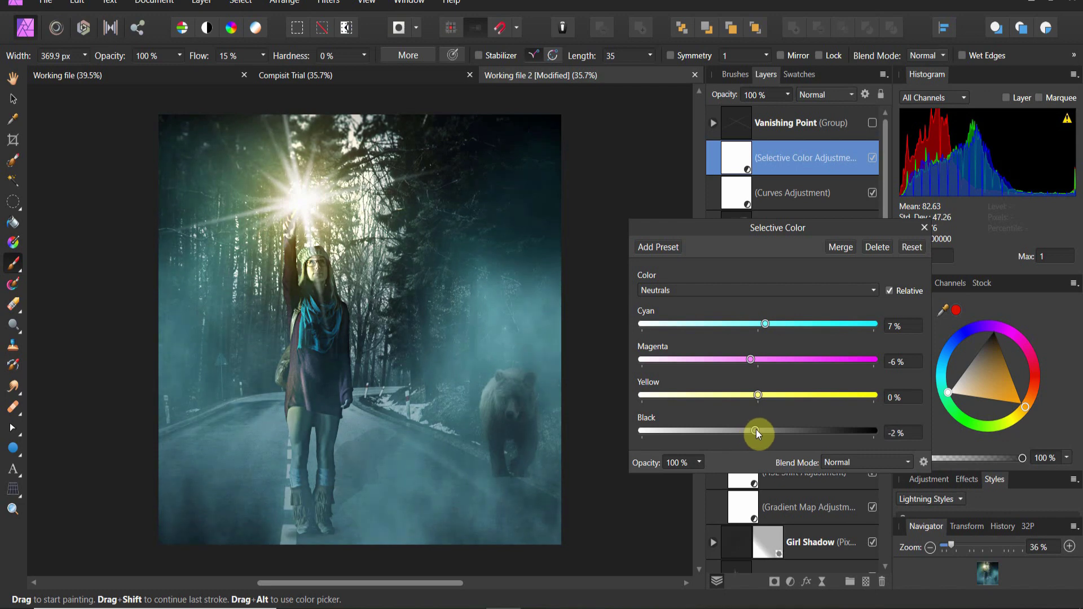
Set the Blacks range to Black −7%, Magenta 8%, Yellow 12%.
{"action": "left_click", "coordinate": [768, 291]}
{"action": "left_click", "coordinate": [728, 442]}
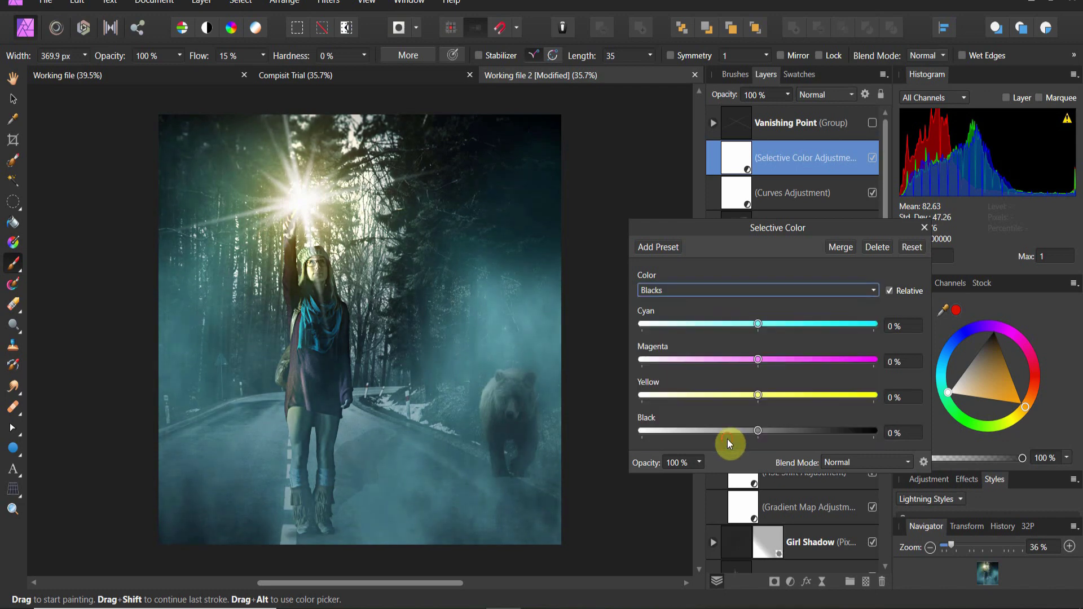
{"action": "mouse_move", "coordinate": [757, 430]}
{"action": "left_mouse_down"}
{"action": "mouse_move", "coordinate": [736, 429]}
{"action": "mouse_move", "coordinate": [748, 432]}
{"action": "left_mouse_up"}
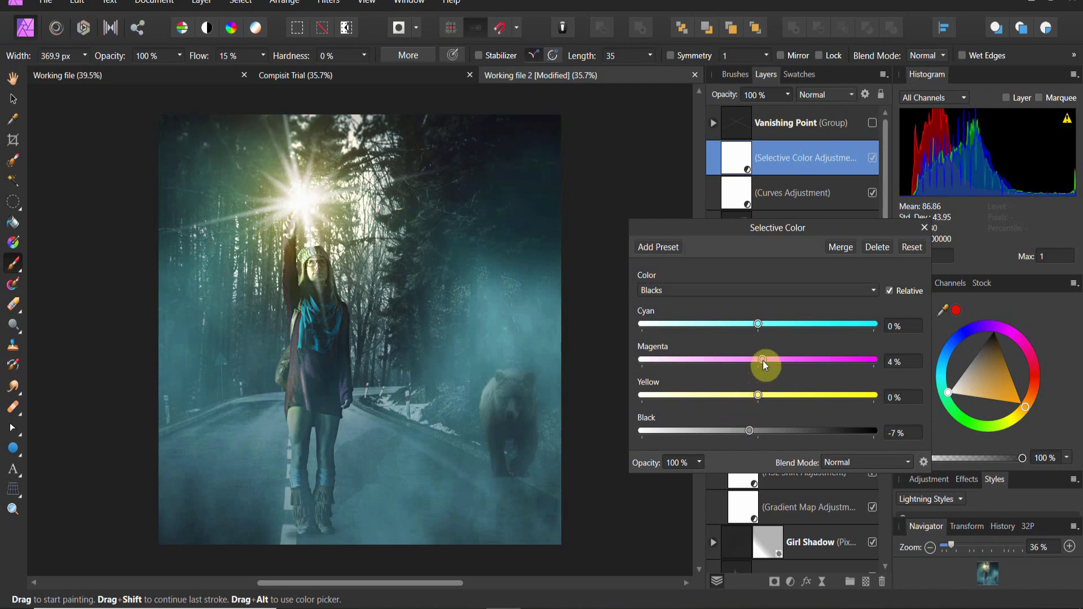
{"action": "left_click_drag", "start_coordinate": [766, 360], "coordinate": [780, 397]}
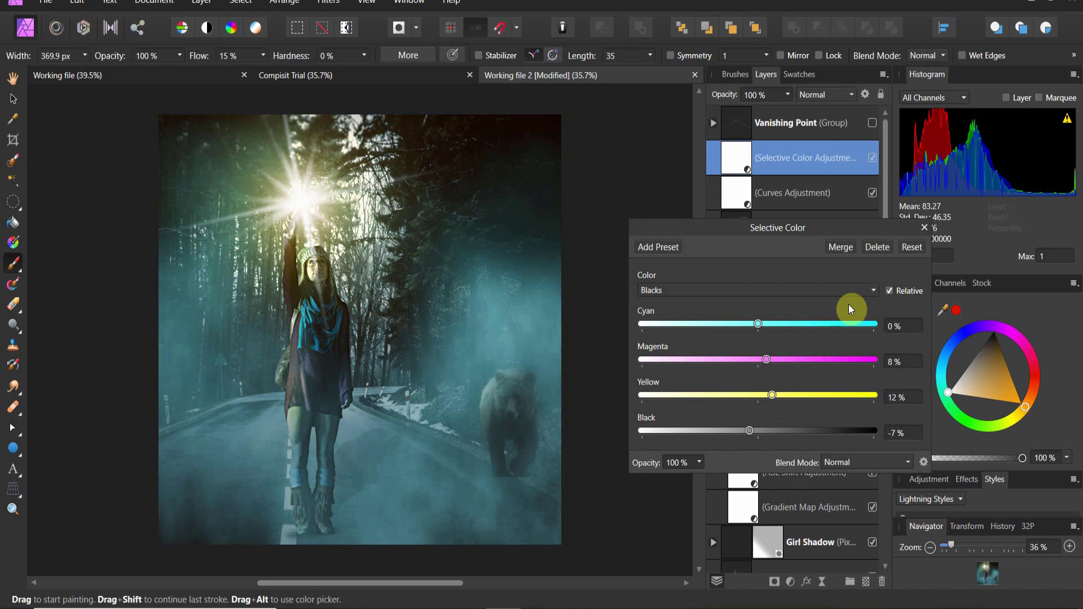
{"action": "left_click", "coordinate": [925, 228]}
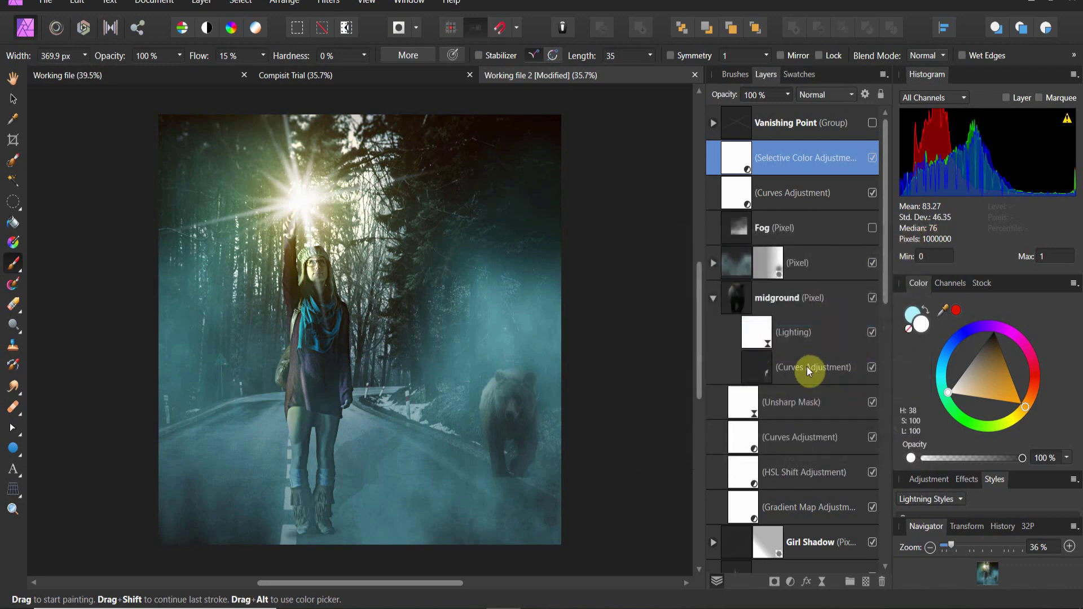
Add a Gradient Map adjustment and make its left stop dark purple.
{"action": "left_click", "coordinate": [786, 581]}
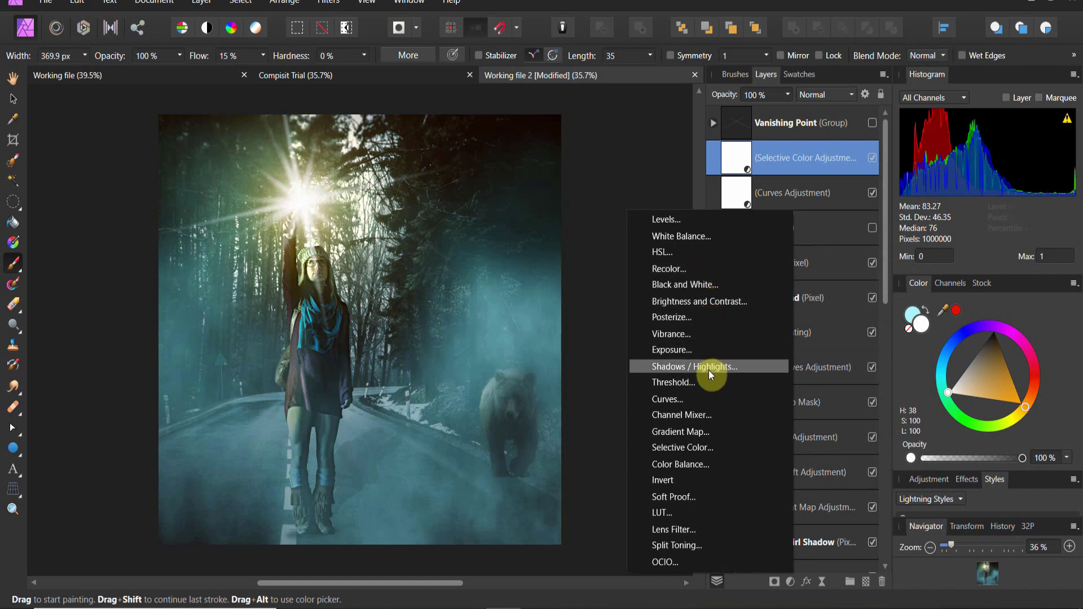
{"action": "left_click", "coordinate": [709, 437]}
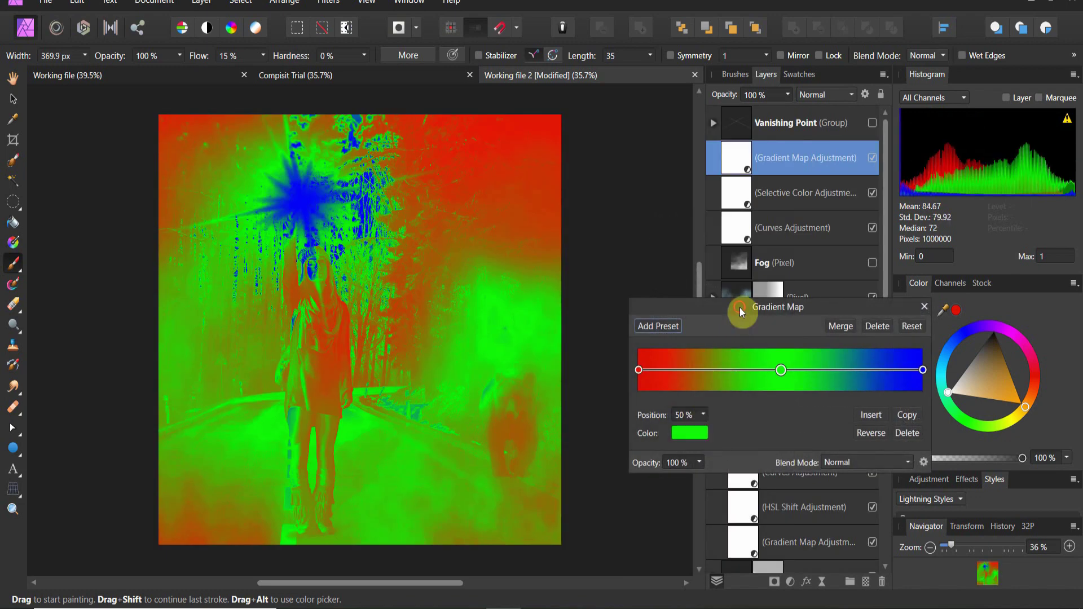
{"action": "left_click_drag", "start_coordinate": [740, 307], "coordinate": [846, 316]}
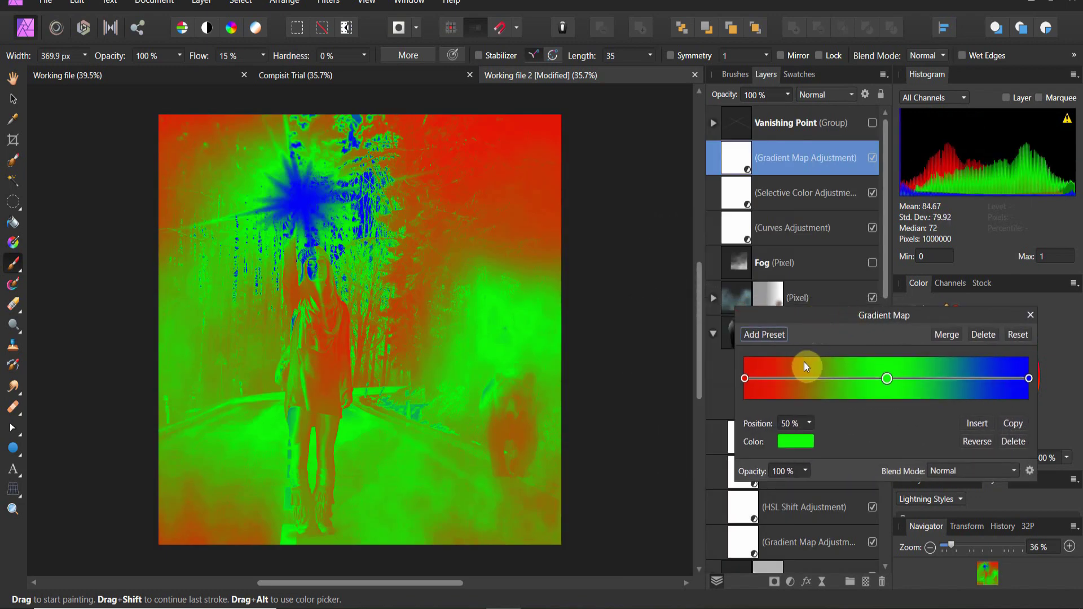
{"action": "left_click", "coordinate": [745, 378]}
{"action": "left_click", "coordinate": [789, 445]}
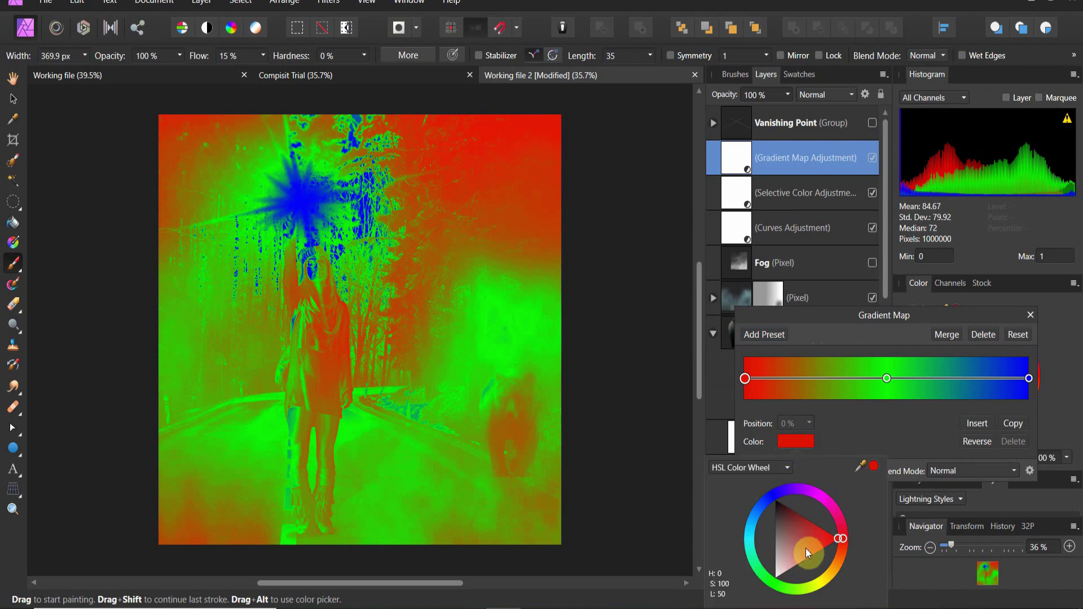
{"action": "left_click", "coordinate": [820, 498]}
{"action": "left_click", "coordinate": [817, 527]}
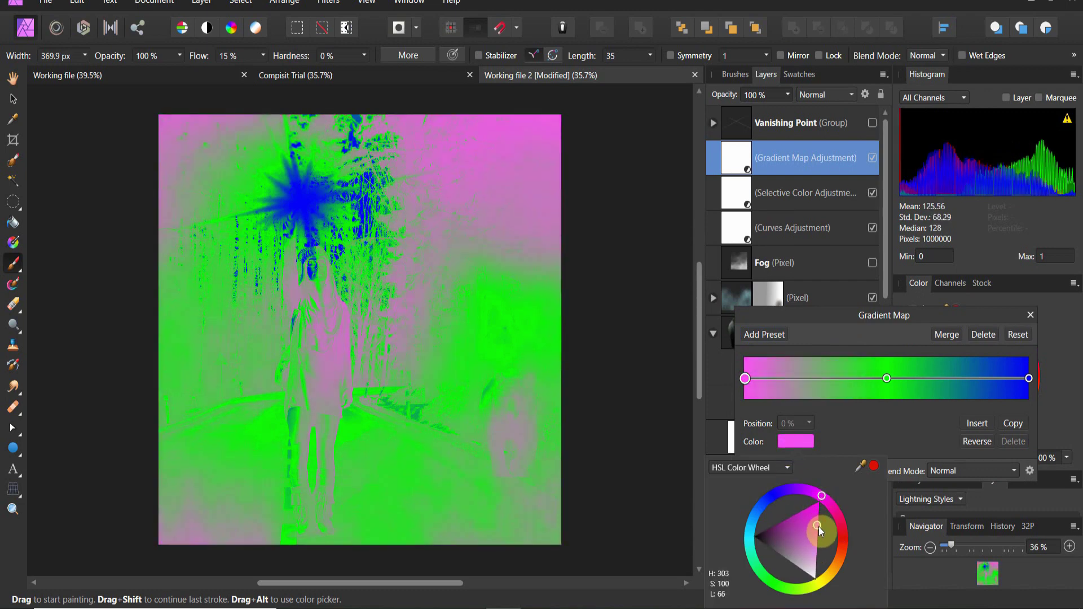
{"action": "left_click_drag", "start_coordinate": [819, 523], "coordinate": [789, 515]}
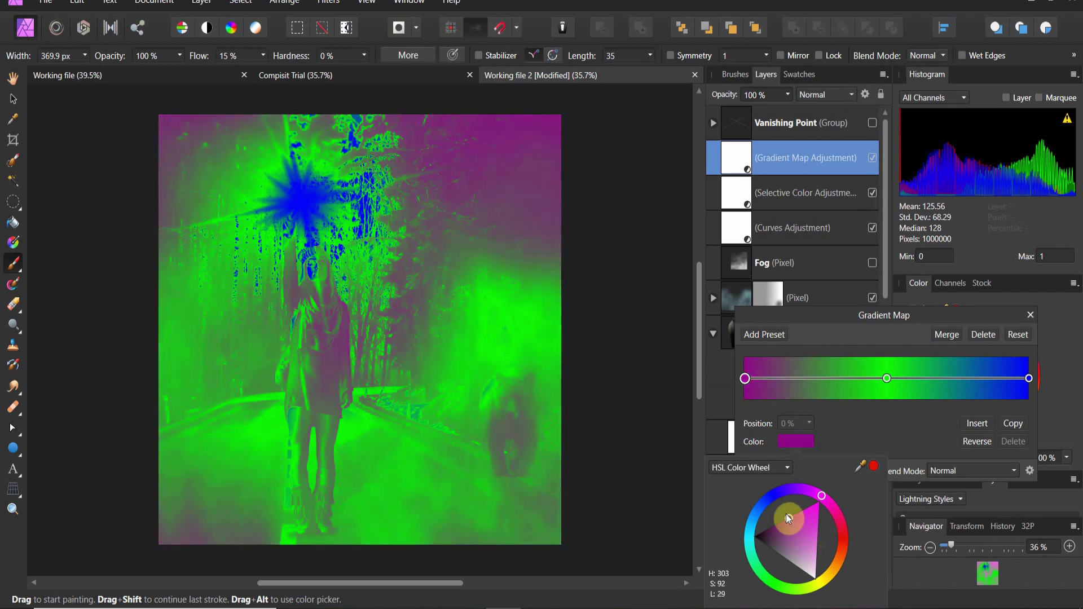
Delete the middle green stop and turn the right stop pale orange.
{"action": "left_click", "coordinate": [890, 380]}
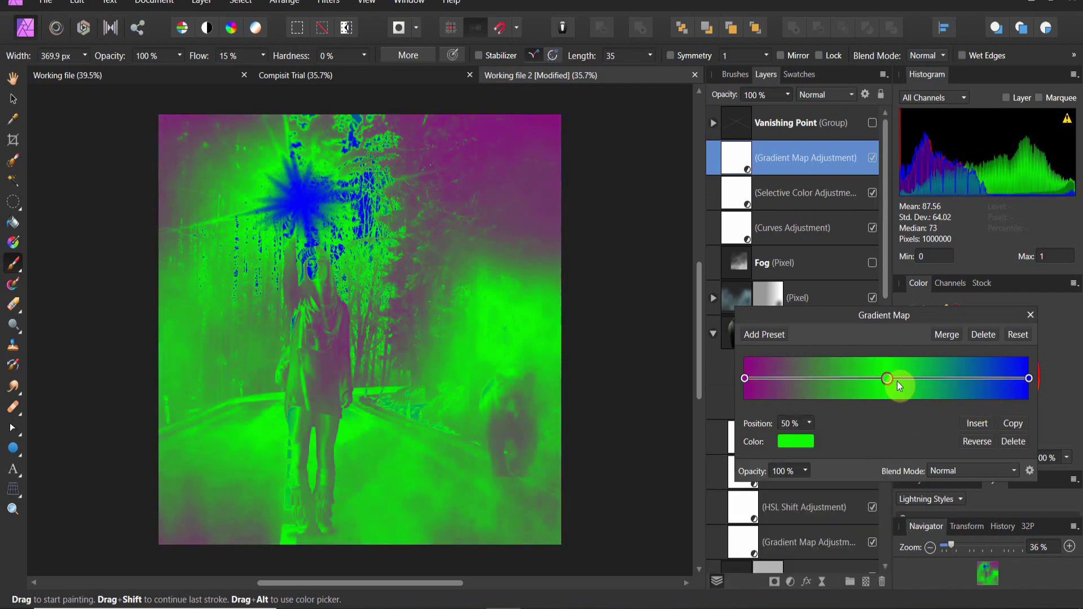
{"action": "left_click", "coordinate": [1014, 442]}
{"action": "left_click", "coordinate": [1029, 378]}
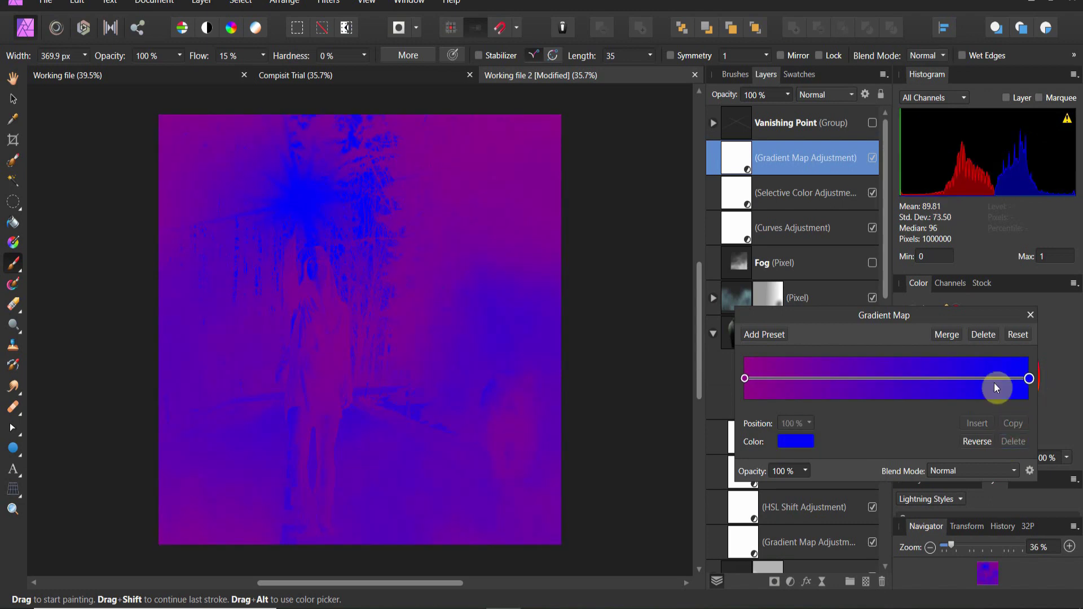
{"action": "left_click", "coordinate": [794, 446]}
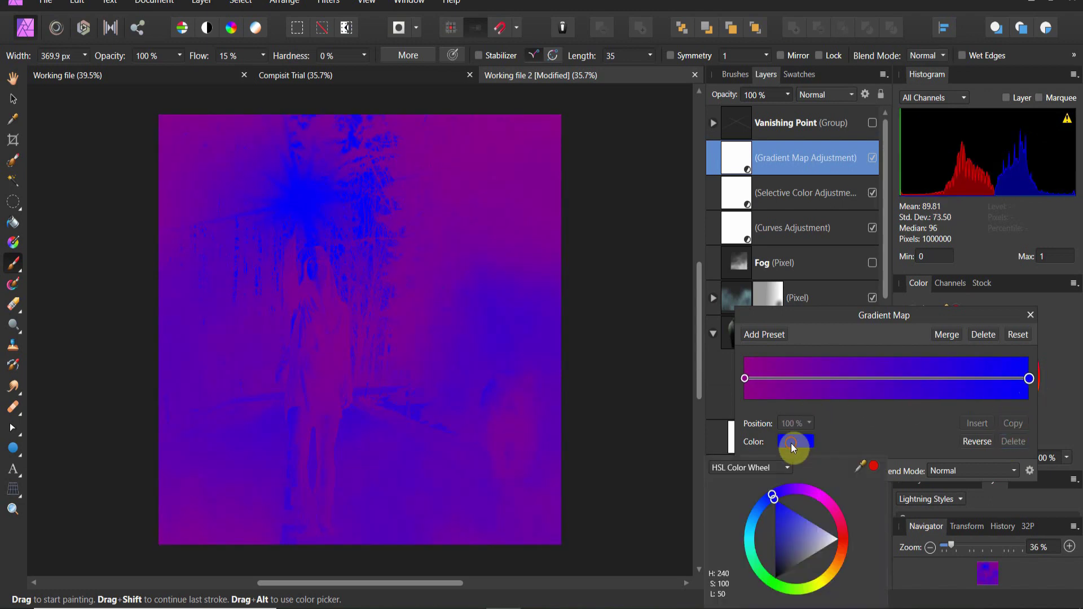
{"action": "left_click", "coordinate": [831, 569]}
{"action": "left_click", "coordinate": [794, 564]}
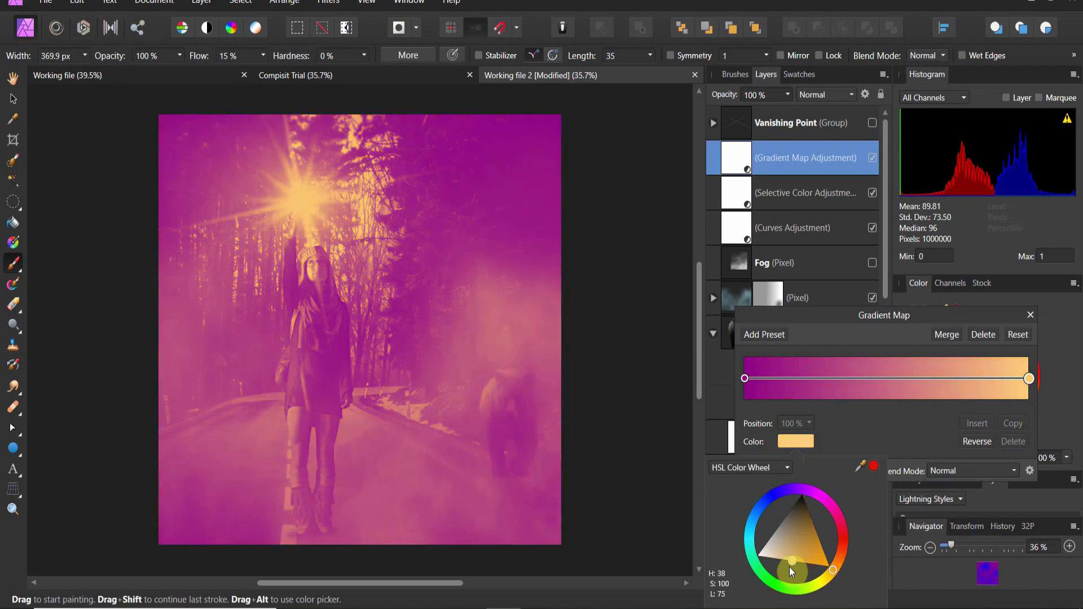
{"action": "left_click_drag", "start_coordinate": [784, 569], "coordinate": [777, 570]}
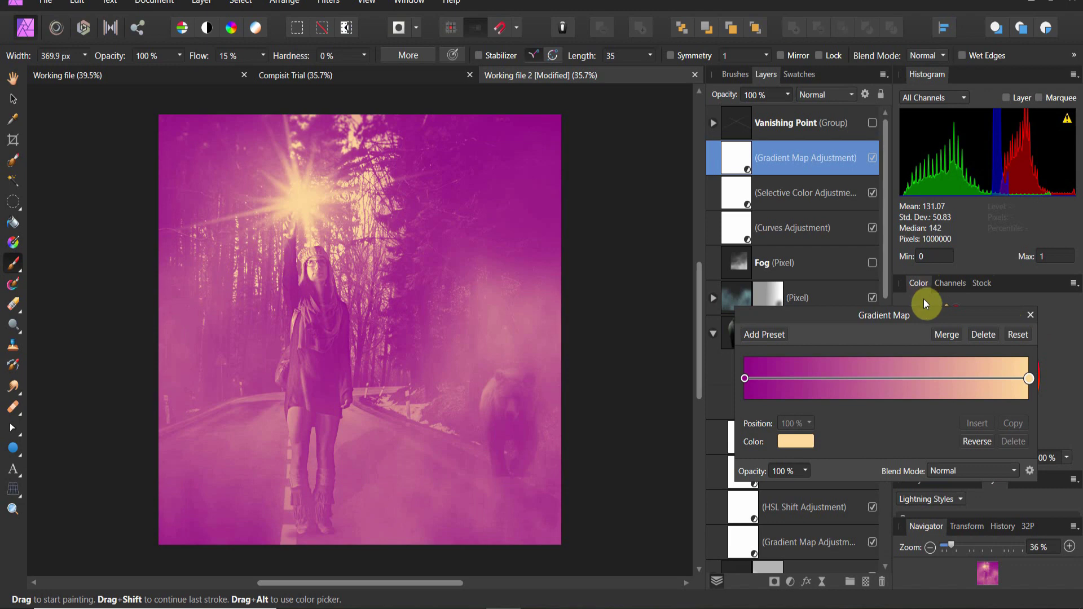
{"action": "left_click", "coordinate": [1031, 316]}
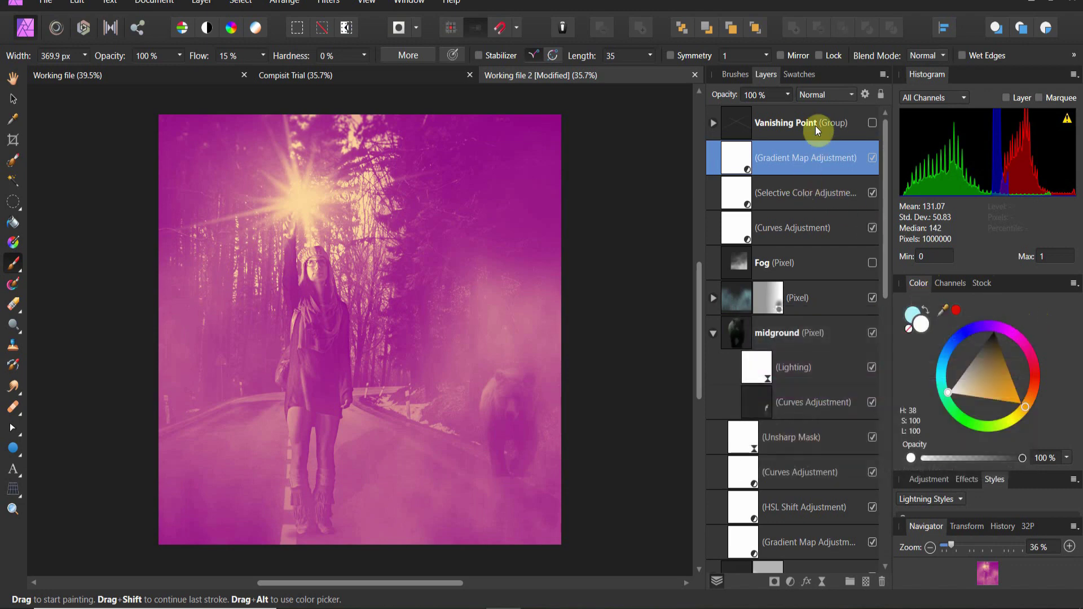
After trying Soft Light, blend the Gradient Map layer in Average at 39% opacity.
{"action": "left_click", "coordinate": [808, 94]}
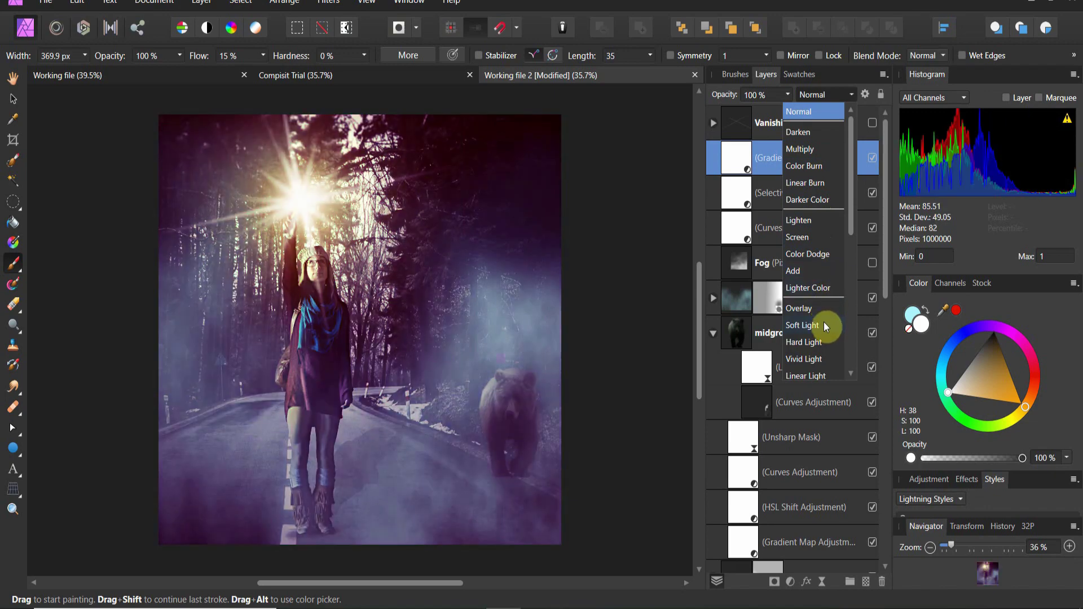
{"action": "left_click", "coordinate": [825, 330]}
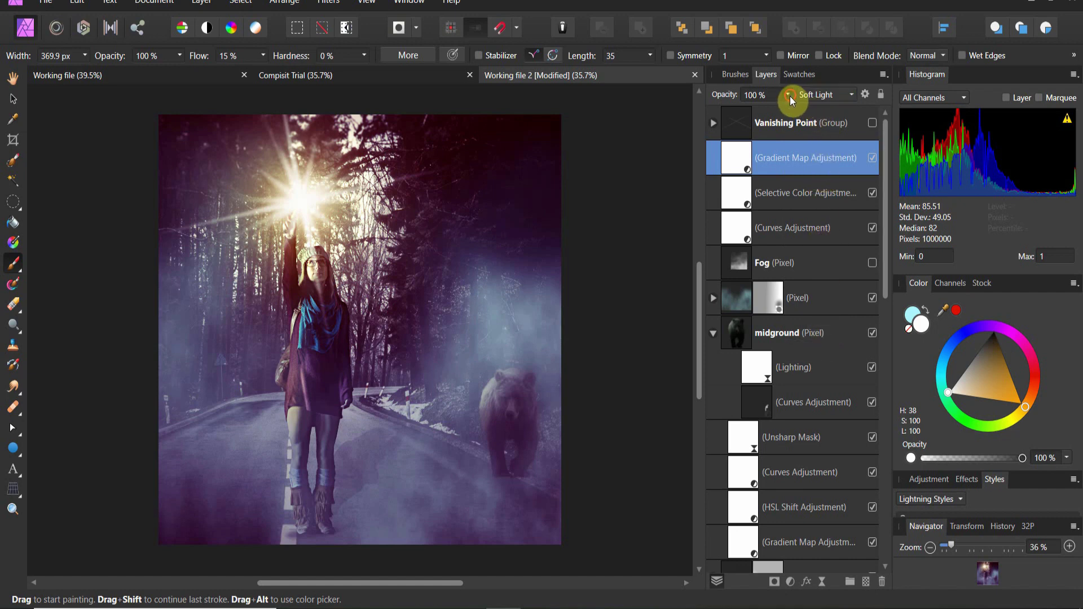
{"action": "left_click_drag", "start_coordinate": [790, 109], "coordinate": [774, 109]}
{"action": "left_click", "coordinate": [812, 96]}
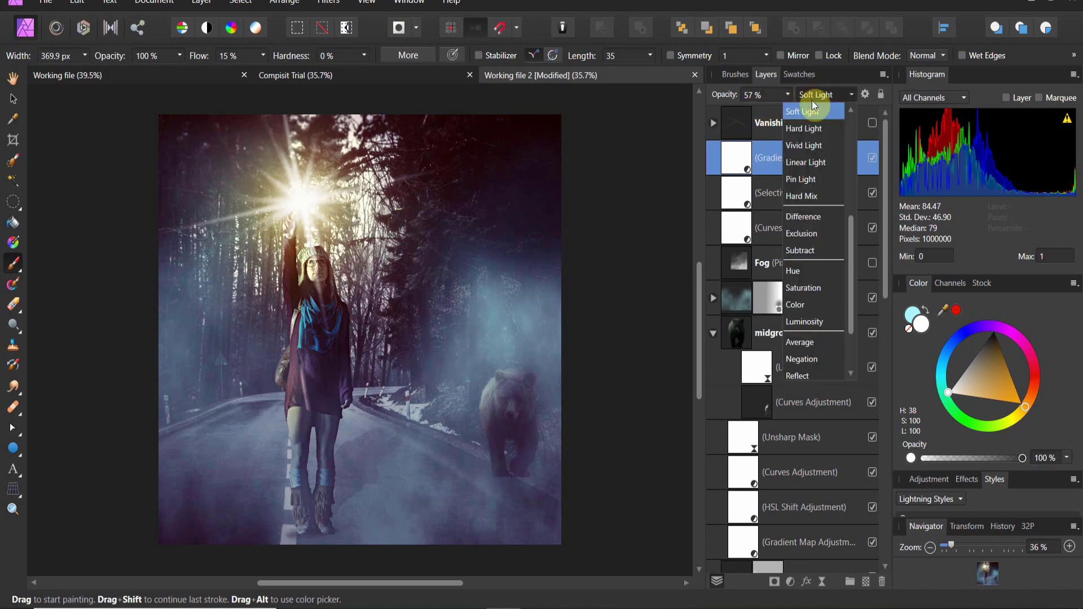
{"action": "scroll", "coordinate": [818, 169], "scroll_direction": "down", "scroll_amount": 2}
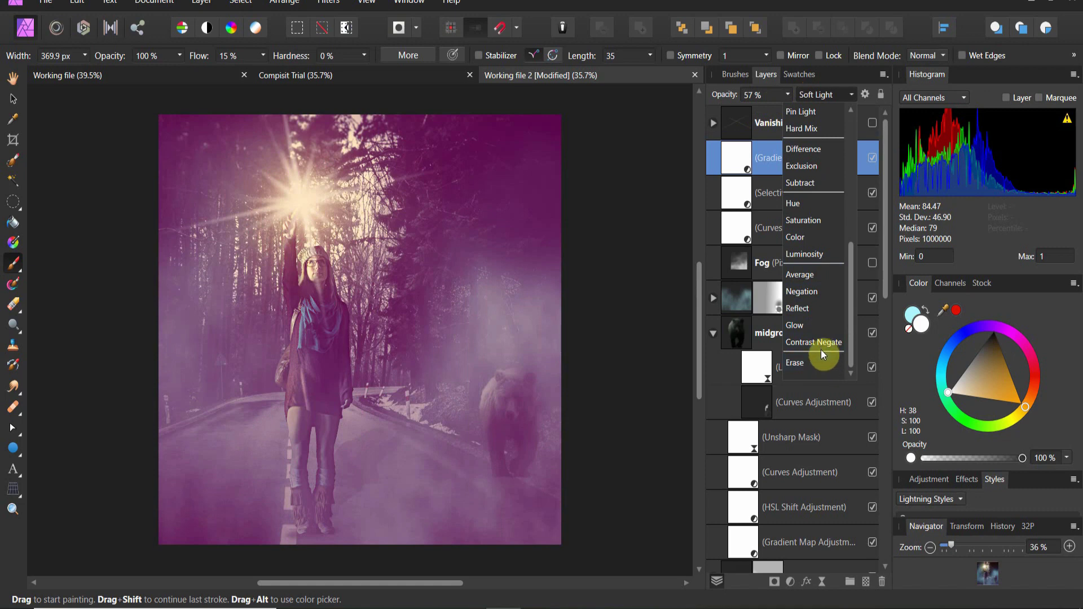
{"action": "left_click", "coordinate": [824, 274]}
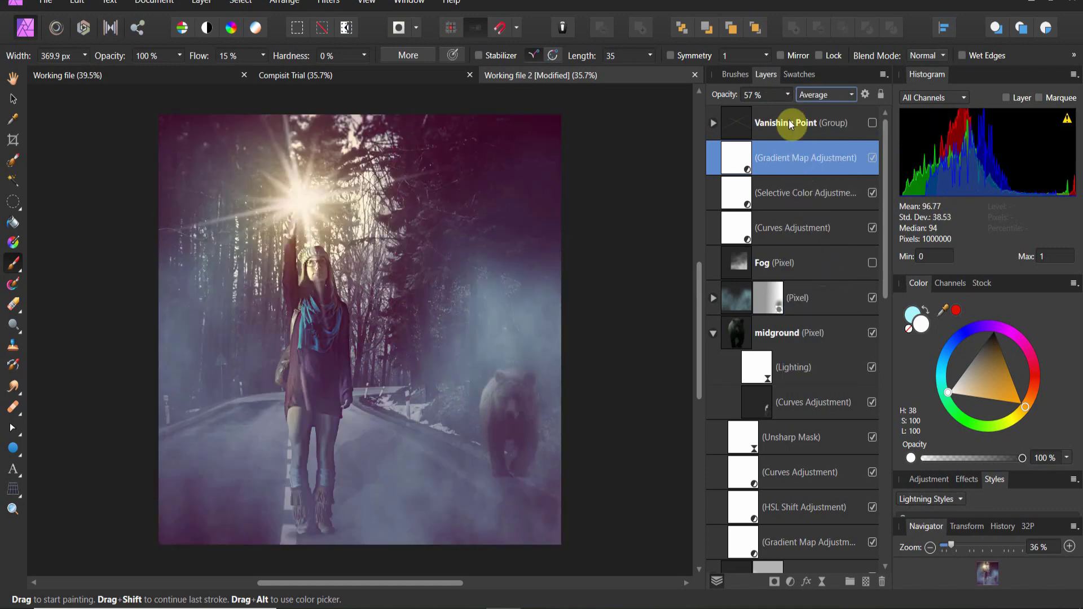
{"action": "left_click", "coordinate": [788, 94]}
{"action": "left_click_drag", "start_coordinate": [789, 109], "coordinate": [772, 124]}
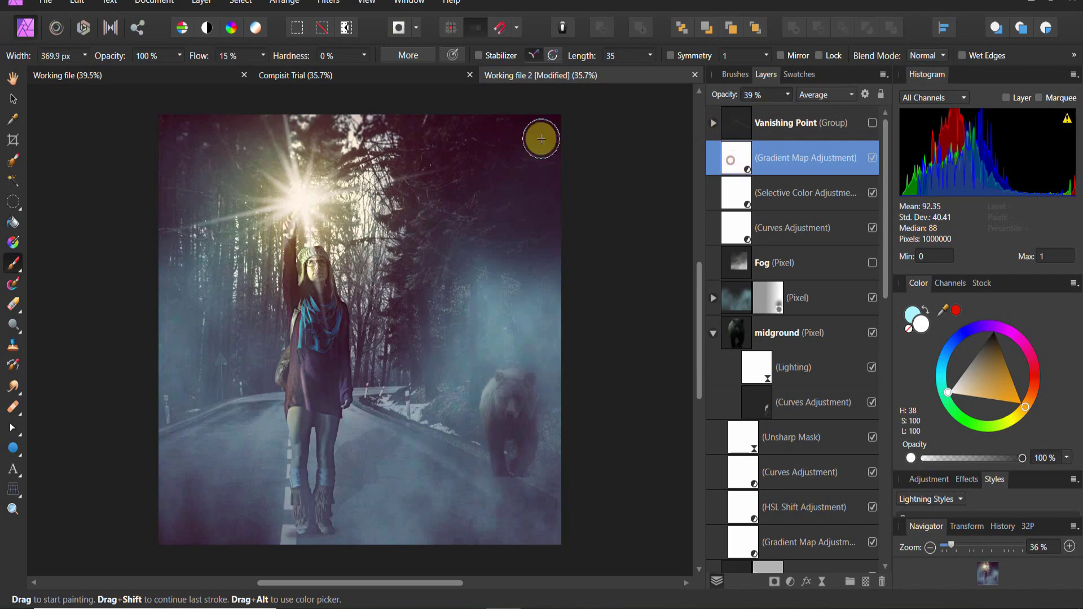
Place the image P1020577 from D:\Pictures\Texture files using File > Place.
{"action": "left_click", "coordinate": [47, 2]}
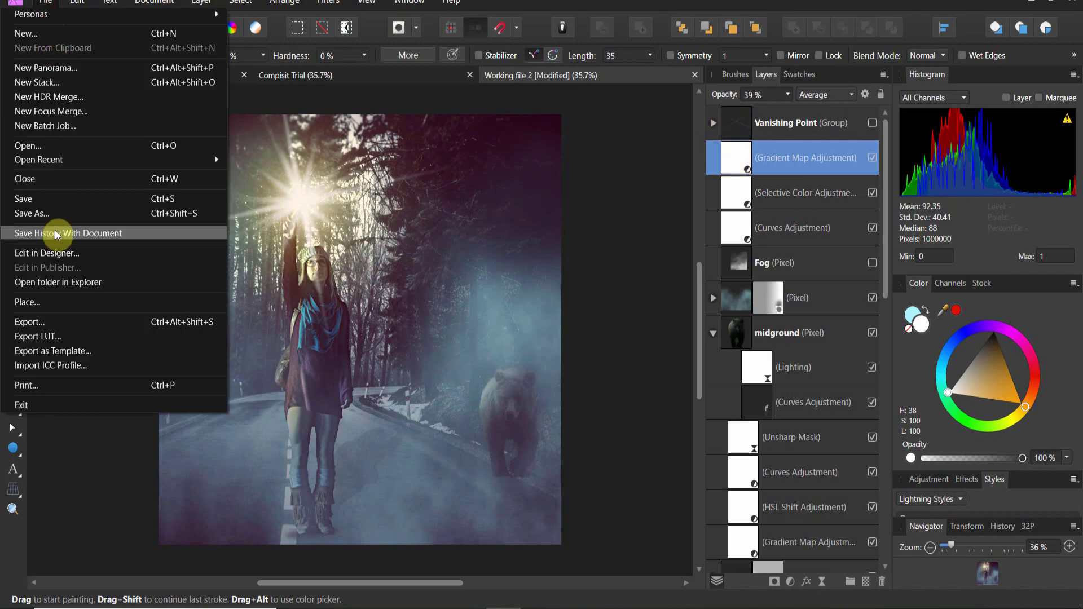
{"action": "left_click", "coordinate": [68, 302]}
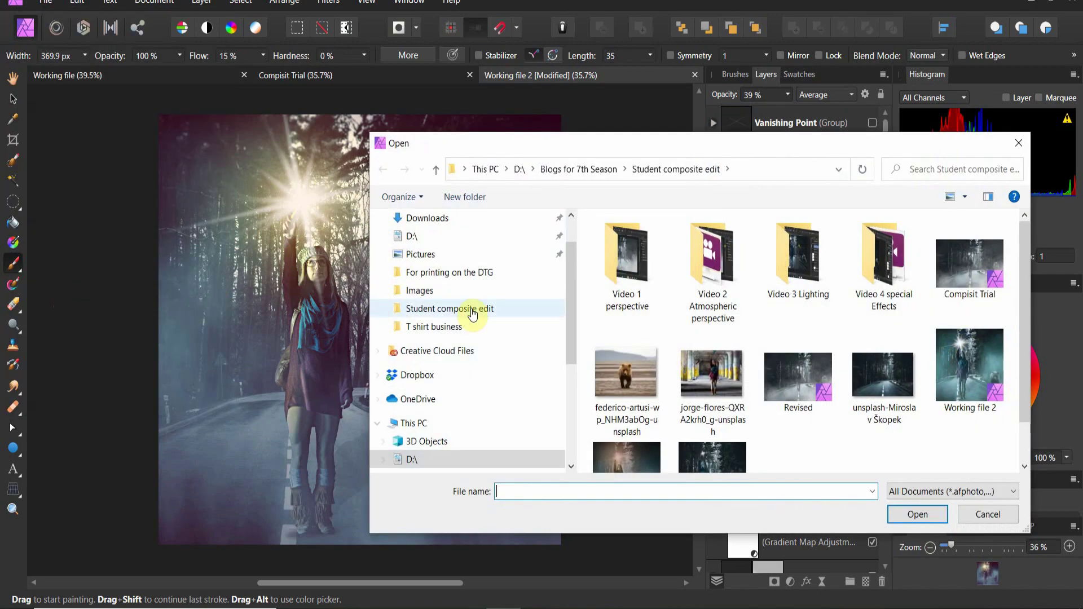
{"action": "scroll", "coordinate": [490, 328], "scroll_direction": "up", "scroll_amount": 1}
{"action": "left_click", "coordinate": [416, 254]}
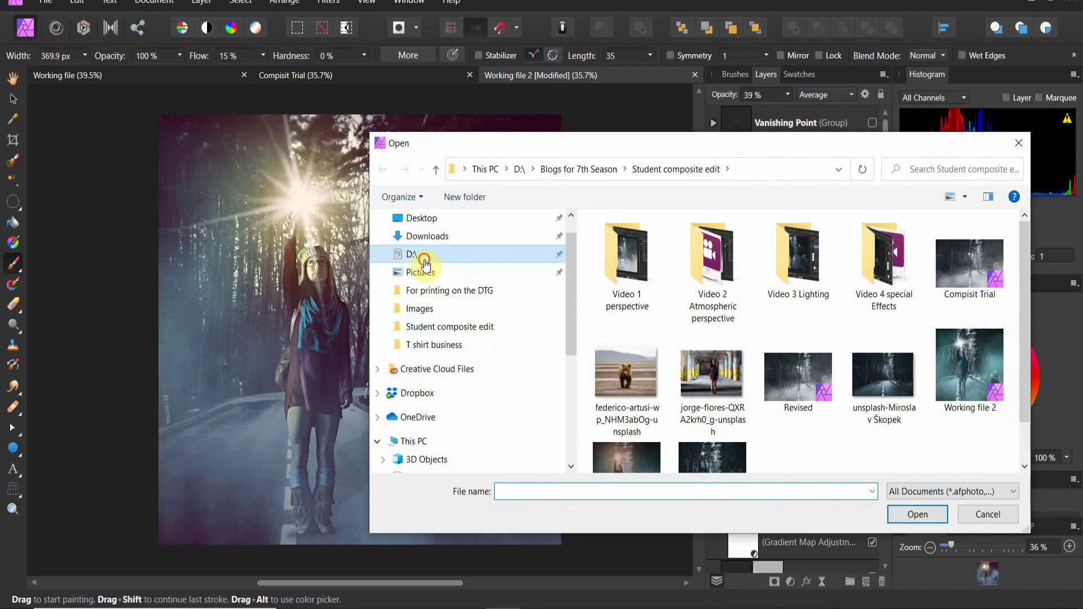
{"action": "scroll", "coordinate": [604, 351], "scroll_direction": "down", "scroll_amount": 15}
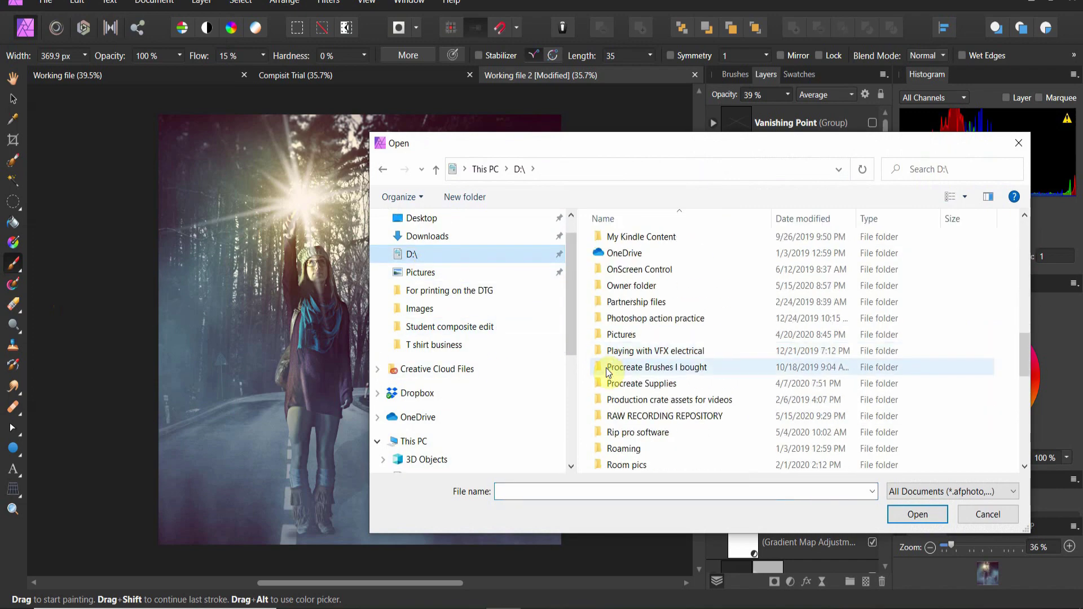
{"action": "double_click", "coordinate": [618, 335]}
{"action": "scroll", "coordinate": [615, 347], "scroll_direction": "down", "scroll_amount": 10}
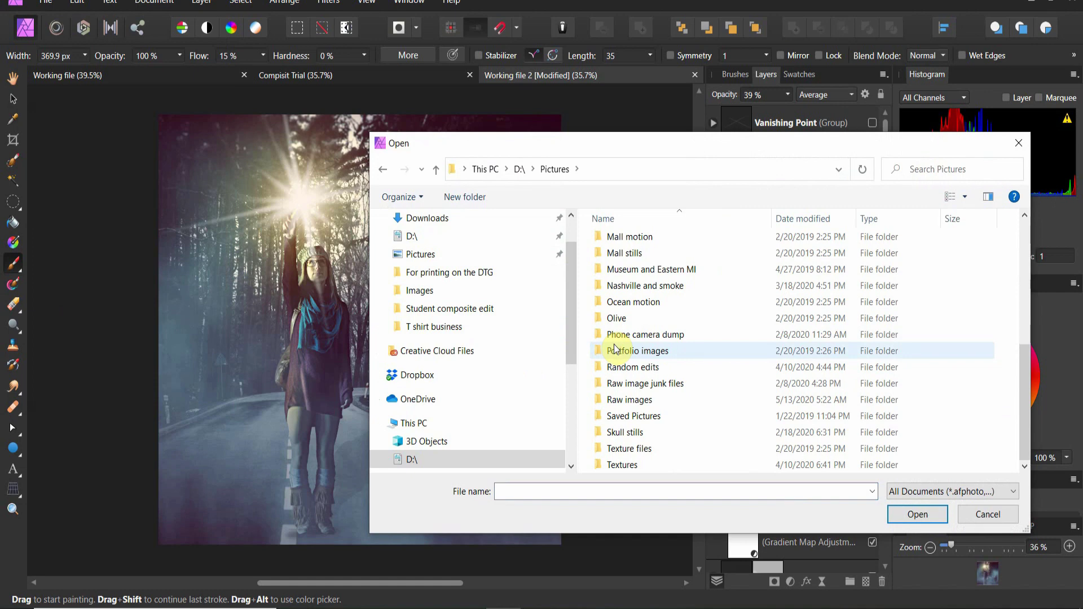
{"action": "left_click", "coordinate": [622, 465]}
{"action": "double_click", "coordinate": [623, 450]}
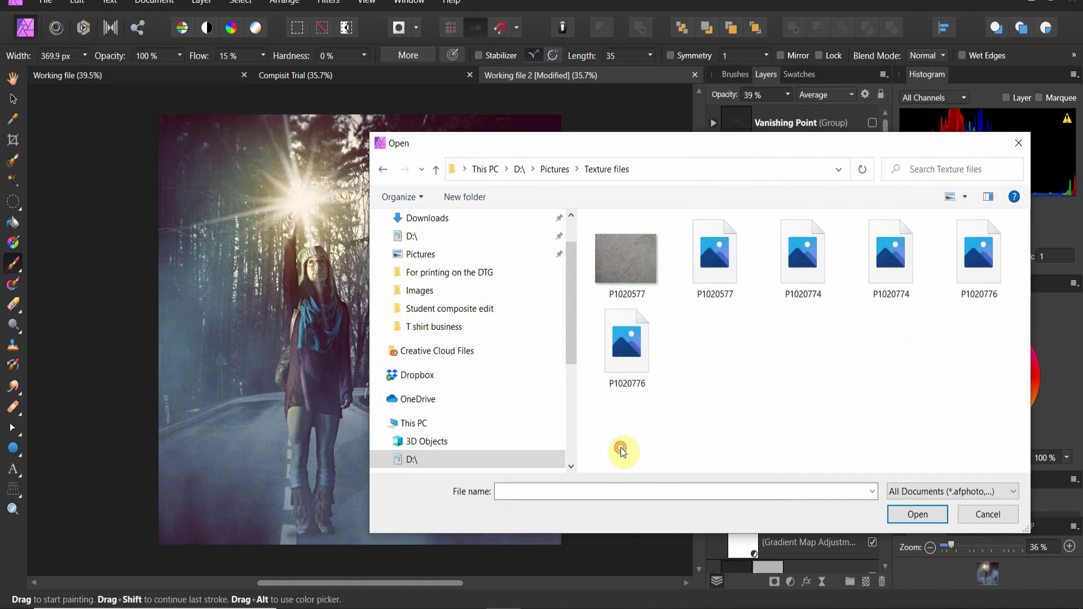
{"action": "double_click", "coordinate": [627, 284]}
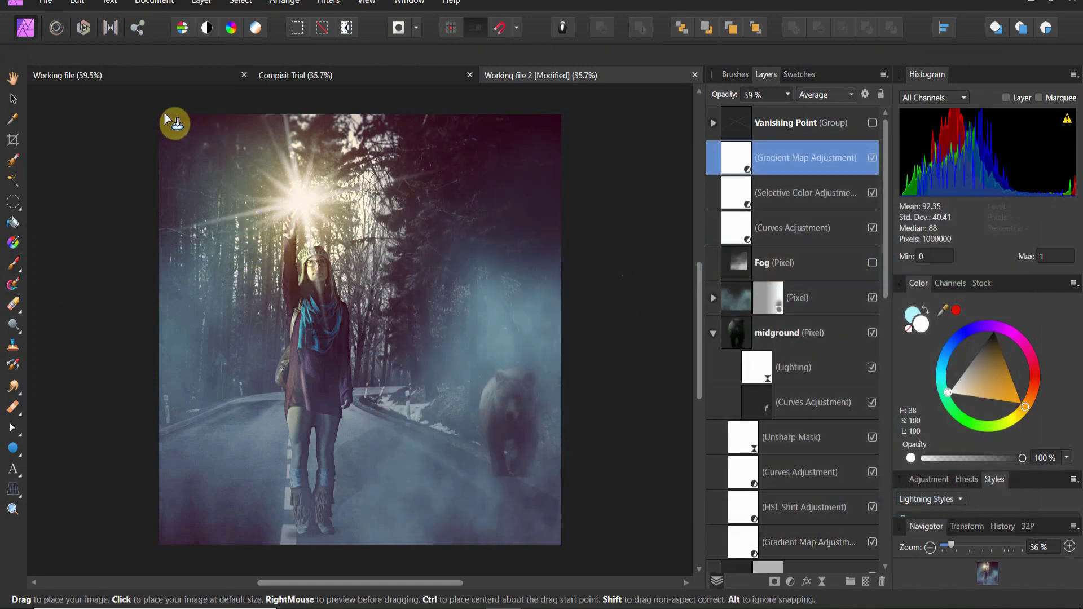
Stretch the P1020577 texture over the whole canvas and blend it in Overlay at about 31% opacity.
{"action": "left_click_drag", "start_coordinate": [165, 113], "coordinate": [495, 530]}
{"action": "left_click_drag", "start_coordinate": [357, 436], "coordinate": [362, 551]}
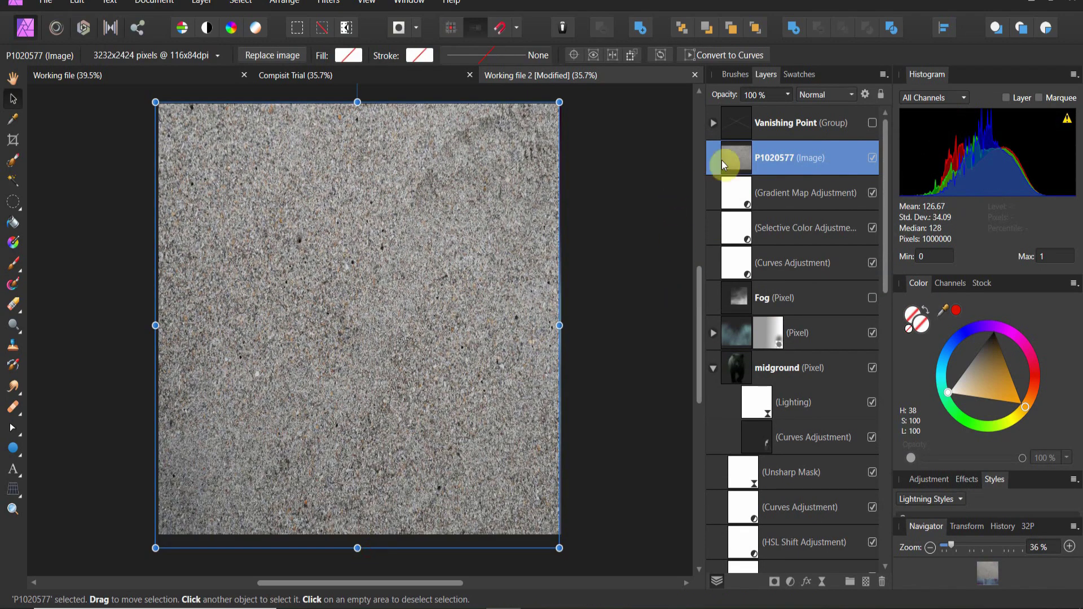
{"action": "left_click", "coordinate": [810, 96]}
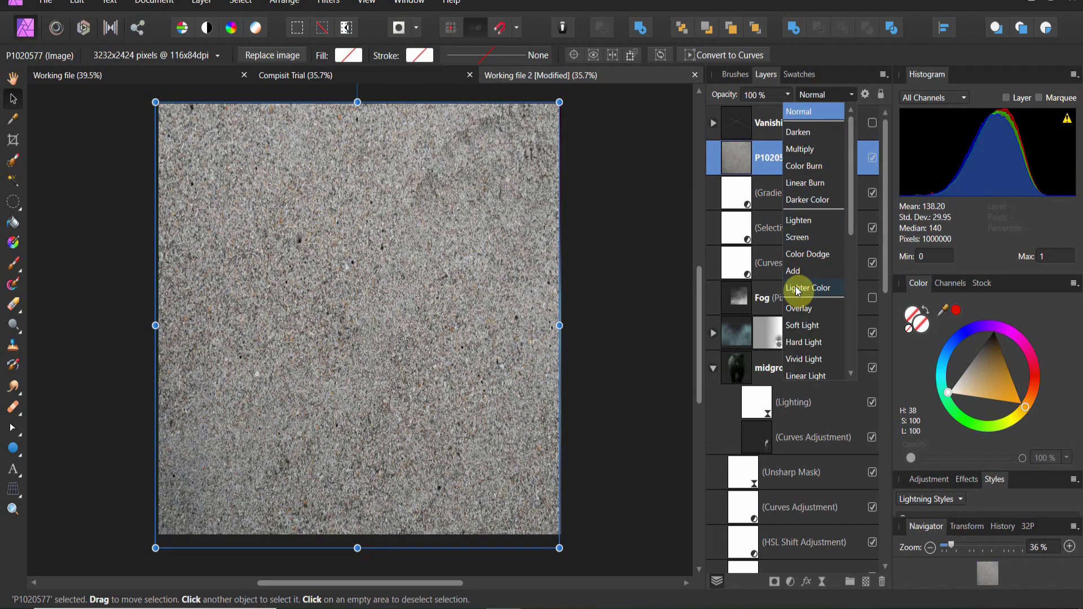
{"action": "left_click", "coordinate": [798, 309]}
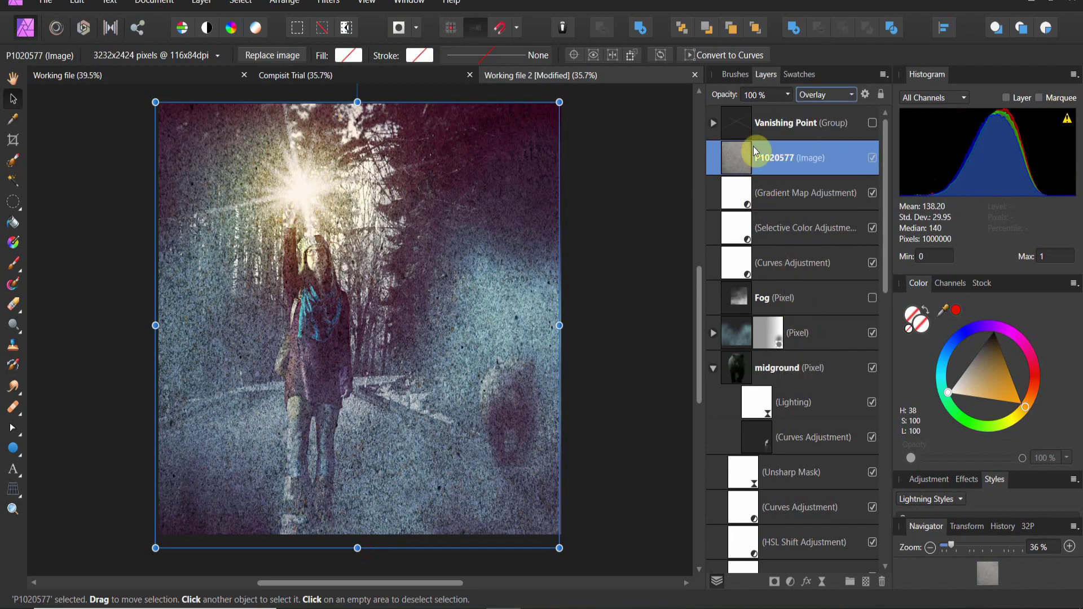
{"action": "left_click", "coordinate": [788, 95]}
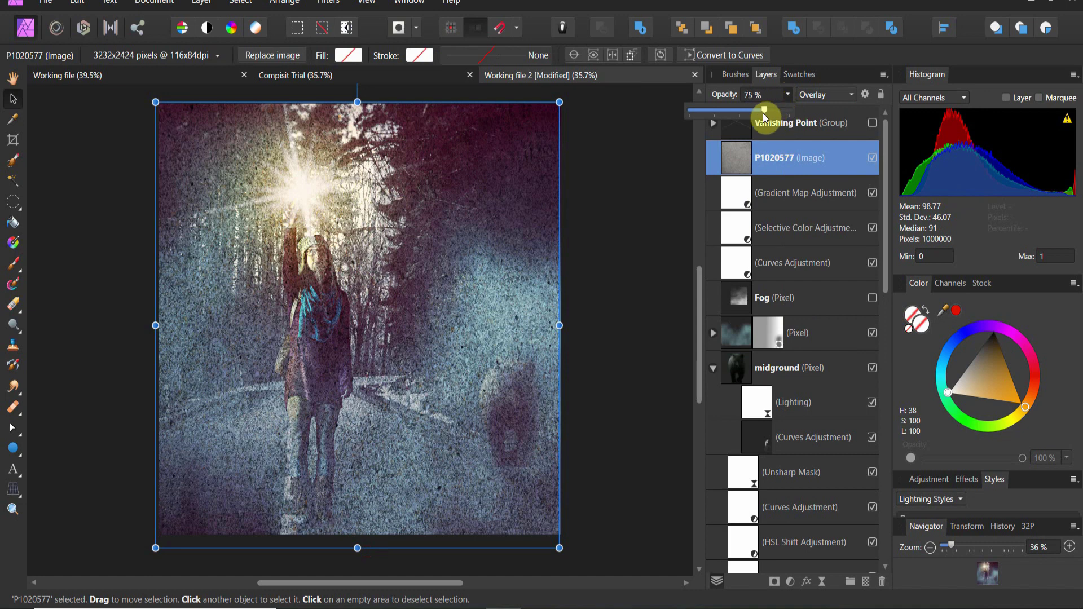
{"action": "mouse_move", "coordinate": [724, 113]}
{"action": "left_mouse_down"}
{"action": "mouse_move", "coordinate": [691, 107]}
{"action": "mouse_move", "coordinate": [705, 103]}
{"action": "left_mouse_up"}
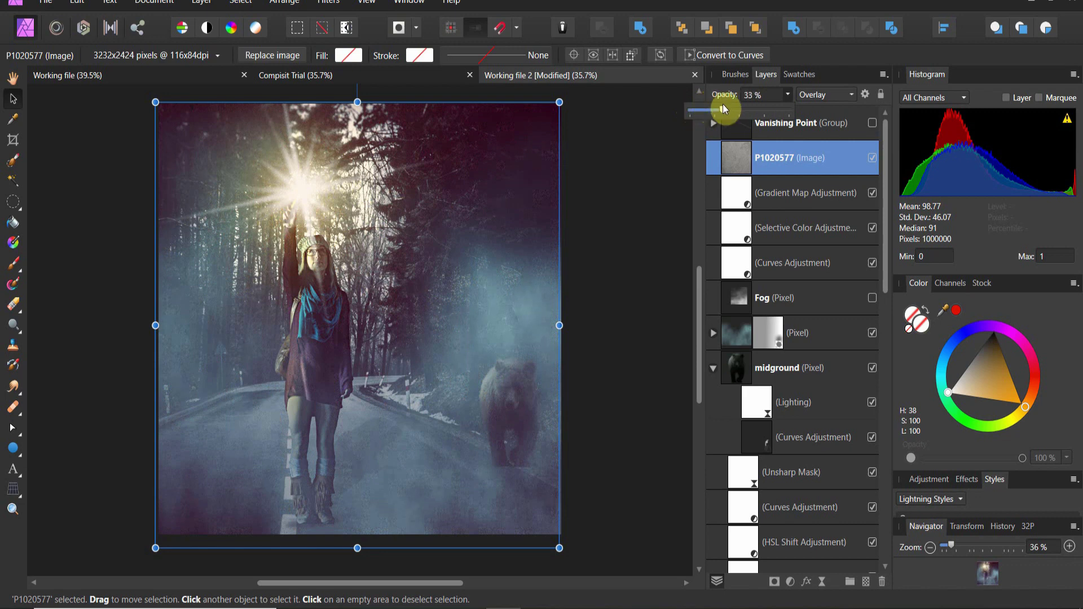
Try Vivid Light and then Average blending on the P1020577 texture layer.
{"action": "left_click", "coordinate": [828, 93]}
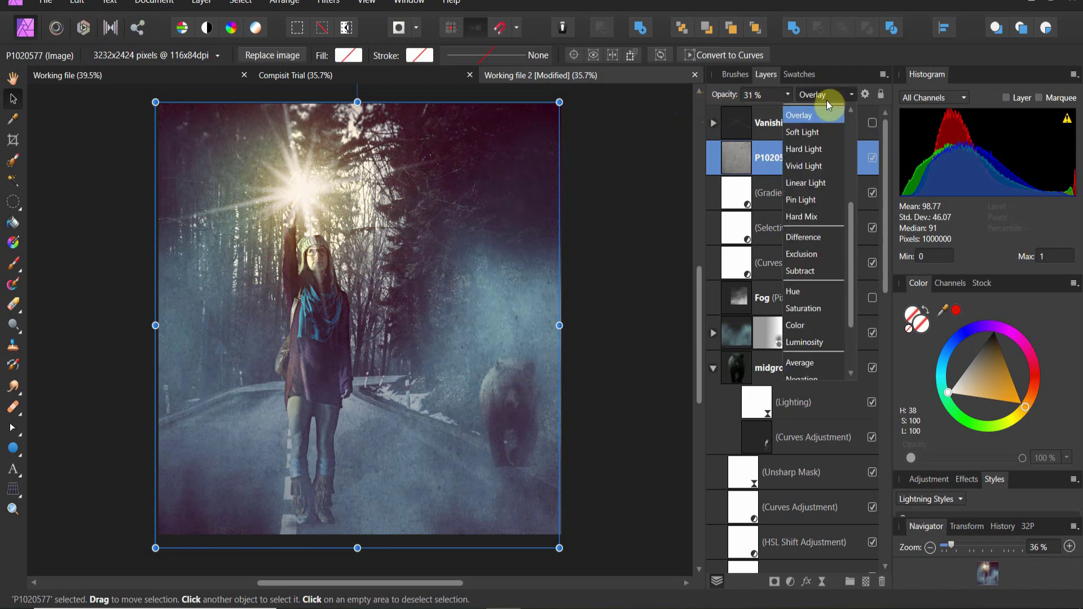
{"action": "left_click", "coordinate": [822, 163]}
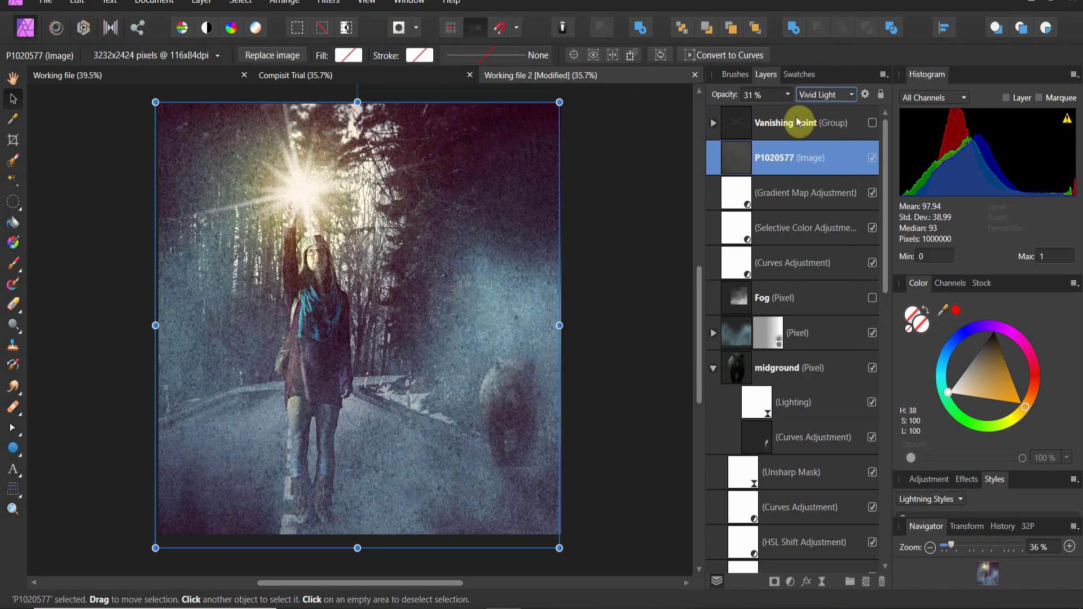
{"action": "left_click", "coordinate": [788, 95]}
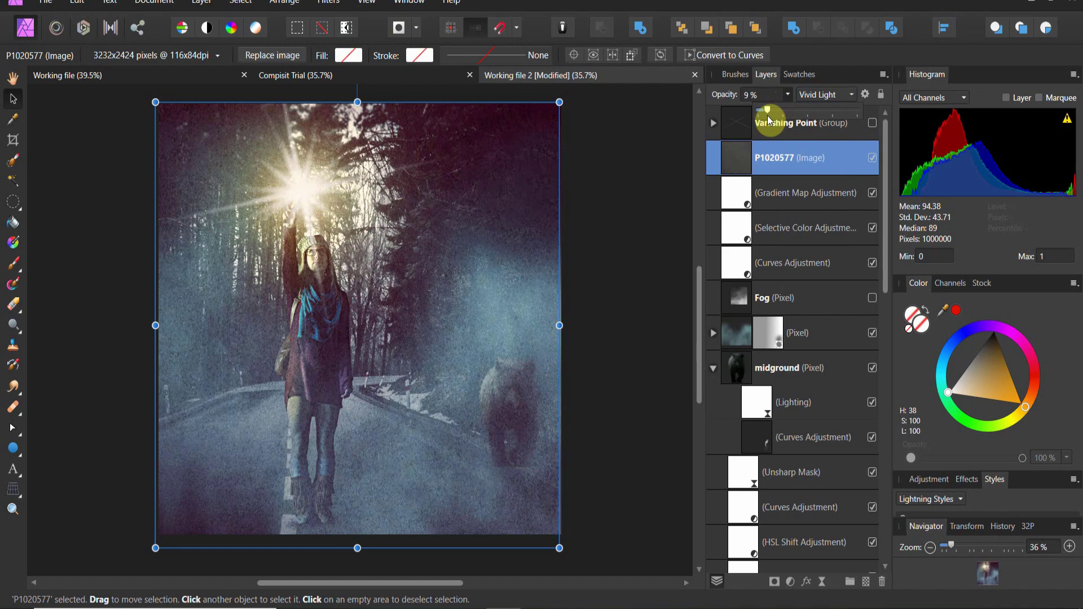
{"action": "left_click", "coordinate": [496, 326]}
{"action": "left_click", "coordinate": [808, 95]}
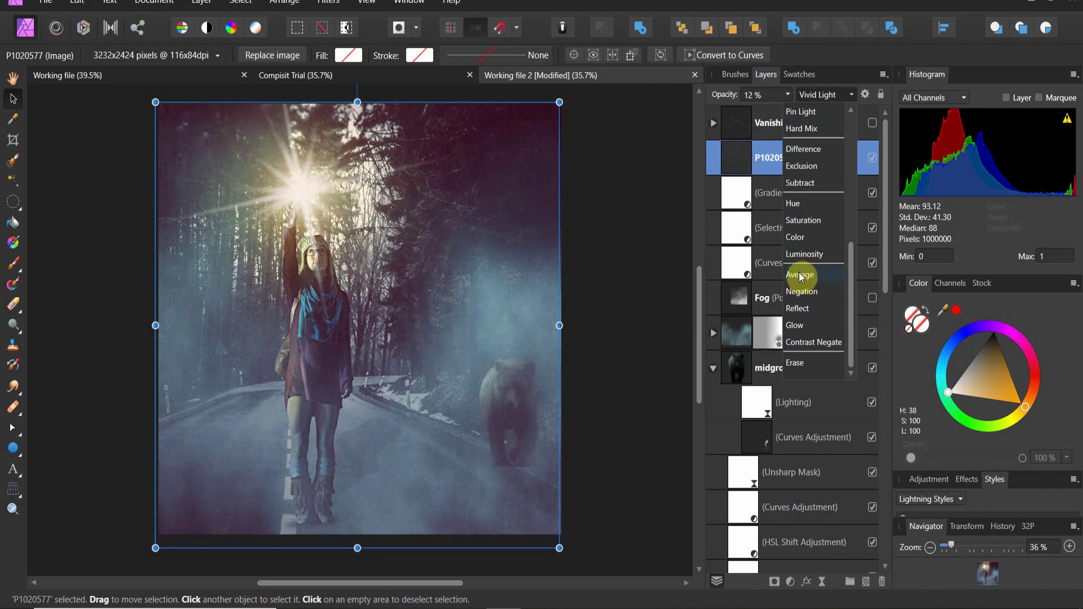
{"action": "left_click", "coordinate": [802, 275]}
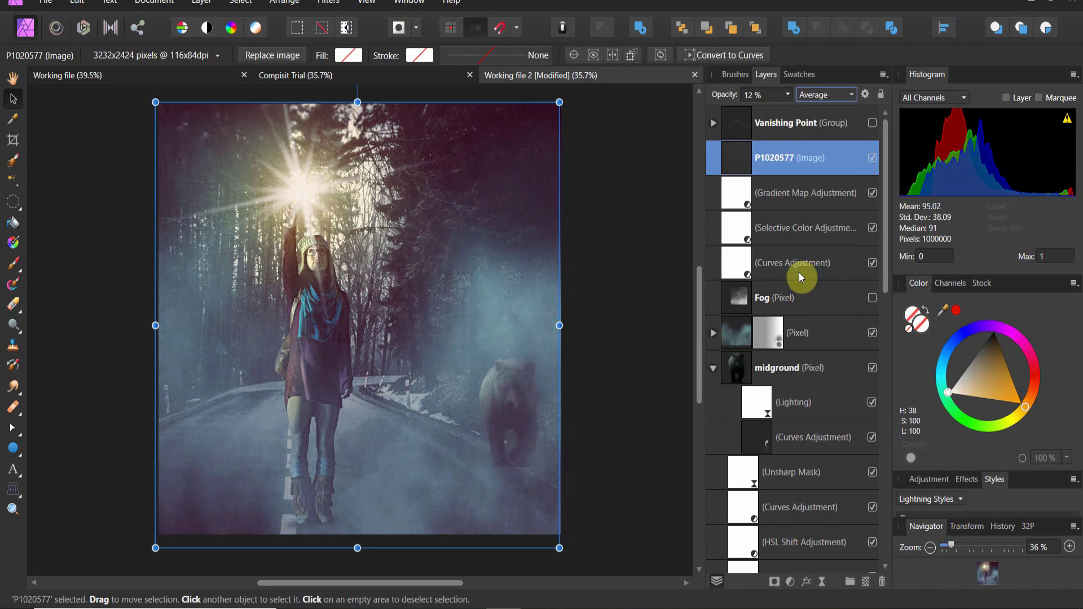
{"action": "left_click", "coordinate": [789, 97]}
{"action": "mouse_move", "coordinate": [791, 109]}
{"action": "left_mouse_down"}
{"action": "mouse_move", "coordinate": [822, 113]}
{"action": "mouse_move", "coordinate": [788, 123]}
{"action": "left_mouse_up"}
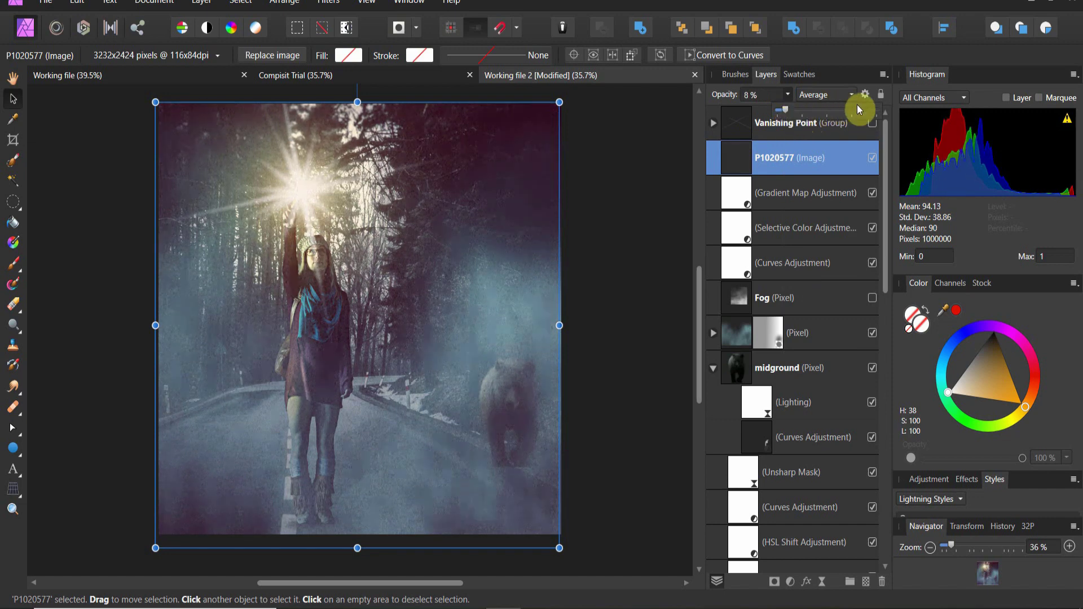
{"action": "left_click", "coordinate": [874, 158]}
Return the texture layer to Overlay and drop its opacity to 6%.
{"action": "left_click", "coordinate": [813, 94]}
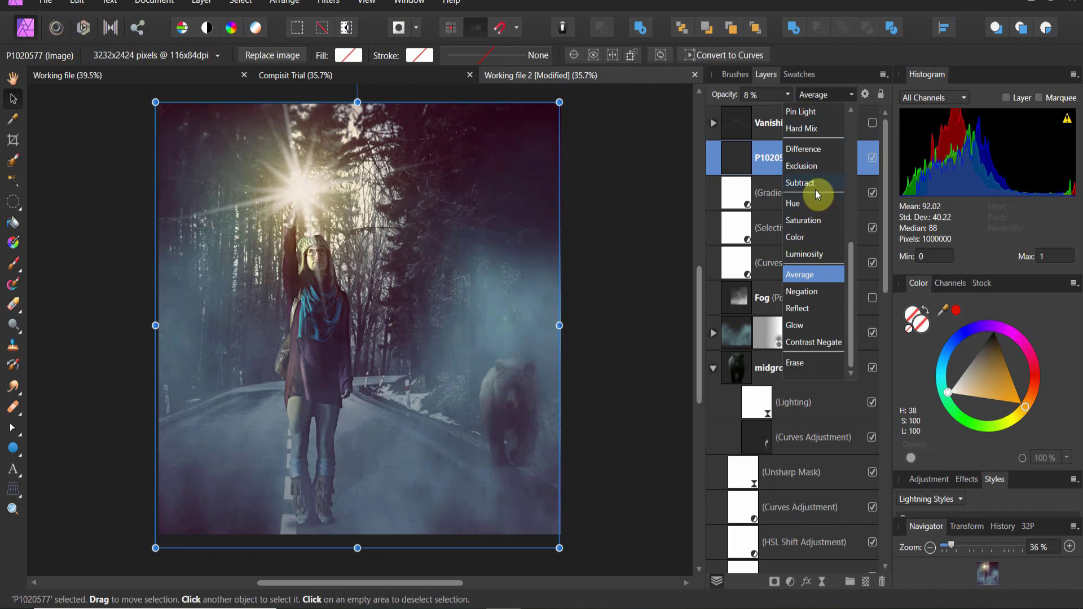
{"action": "scroll", "coordinate": [817, 194], "scroll_direction": "up", "scroll_amount": 1}
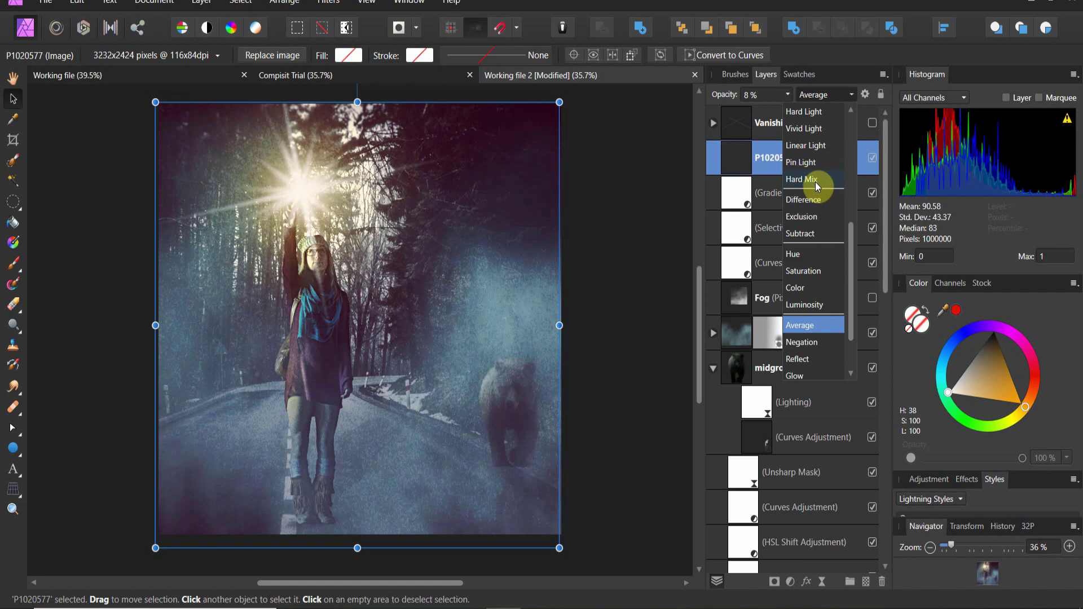
{"action": "scroll", "coordinate": [816, 185], "scroll_direction": "up", "scroll_amount": 1}
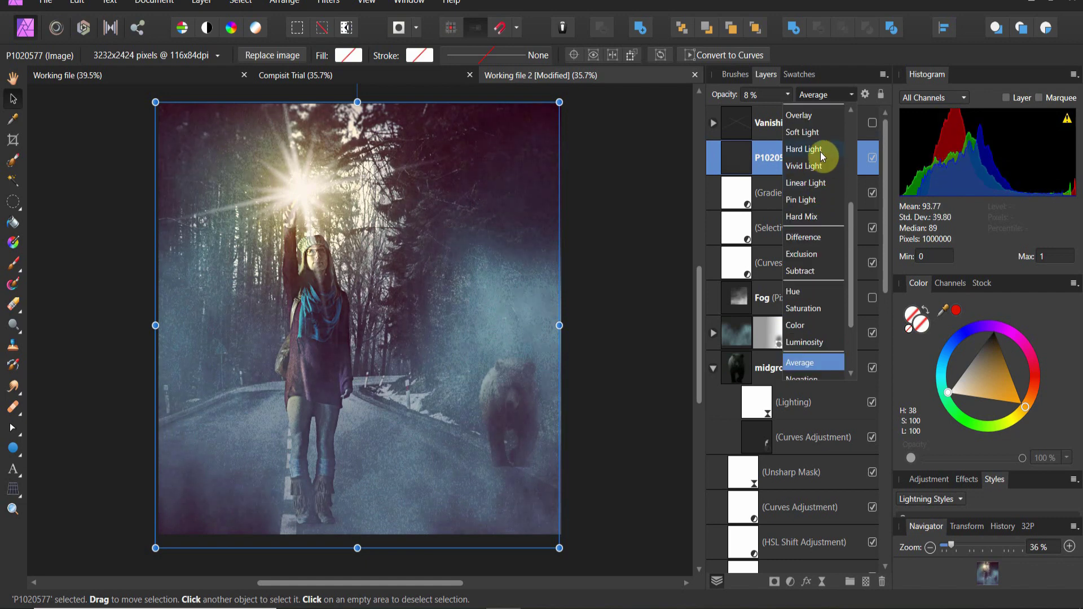
{"action": "scroll", "coordinate": [821, 156], "scroll_direction": "up", "scroll_amount": 1}
{"action": "left_click", "coordinate": [818, 167]}
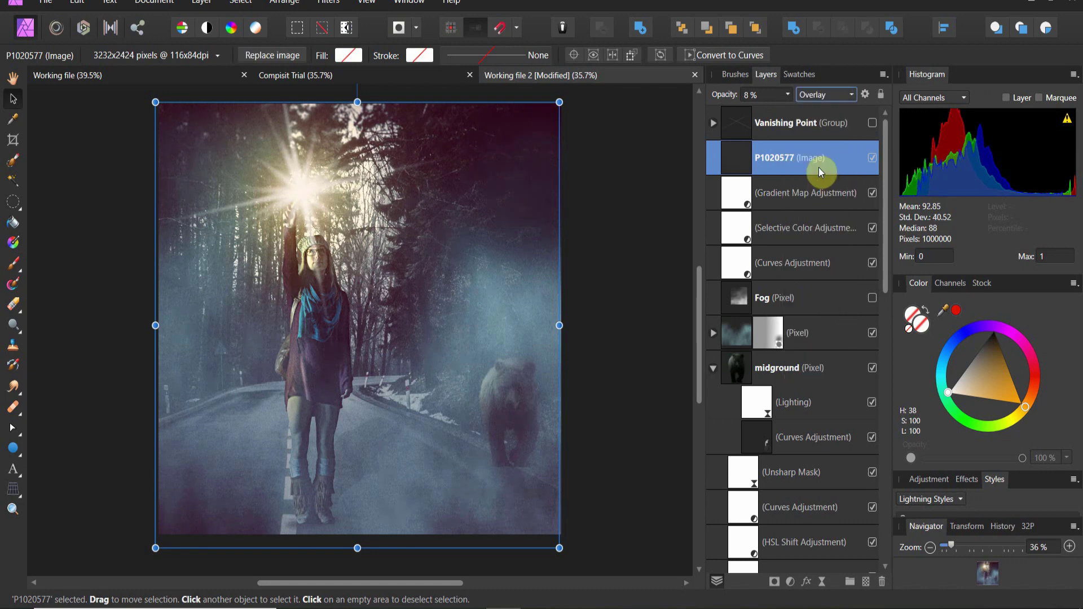
{"action": "left_click", "coordinate": [791, 96]}
{"action": "left_click_drag", "start_coordinate": [791, 110], "coordinate": [812, 112]}
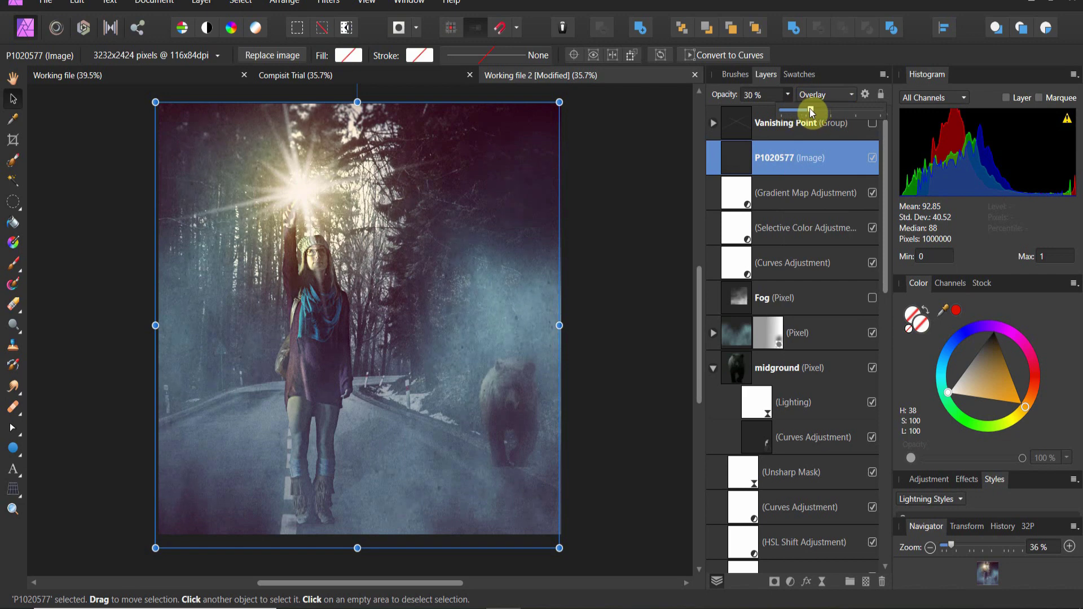
{"action": "left_click_drag", "start_coordinate": [789, 112], "coordinate": [788, 112]}
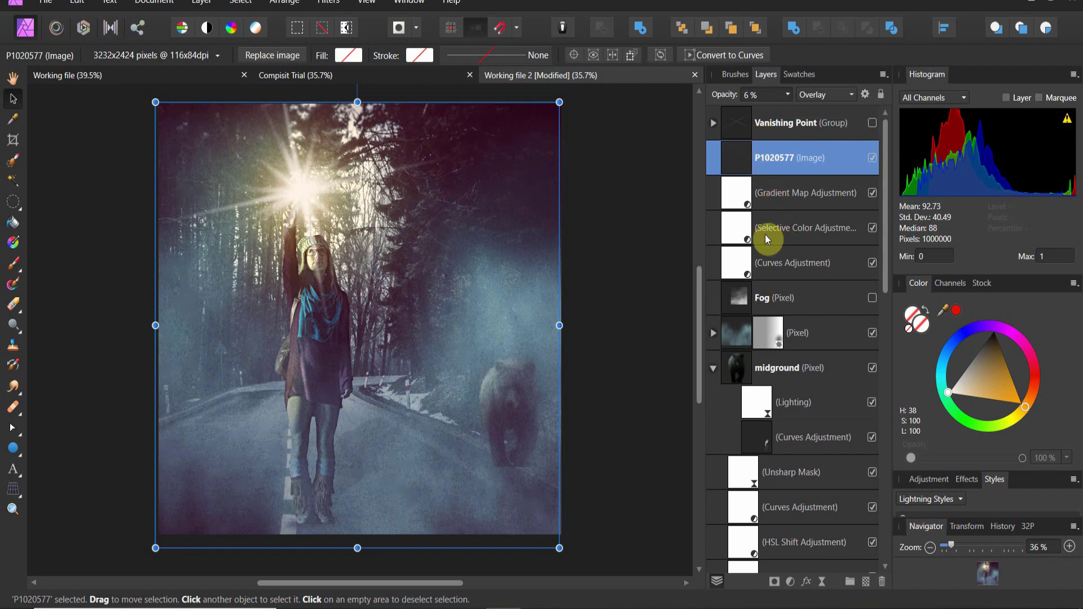
Reshape the midground group's Curves adjustment into an S-curve, deleting the dipping point.
{"action": "scroll", "coordinate": [765, 248], "scroll_direction": "down", "scroll_amount": 3}
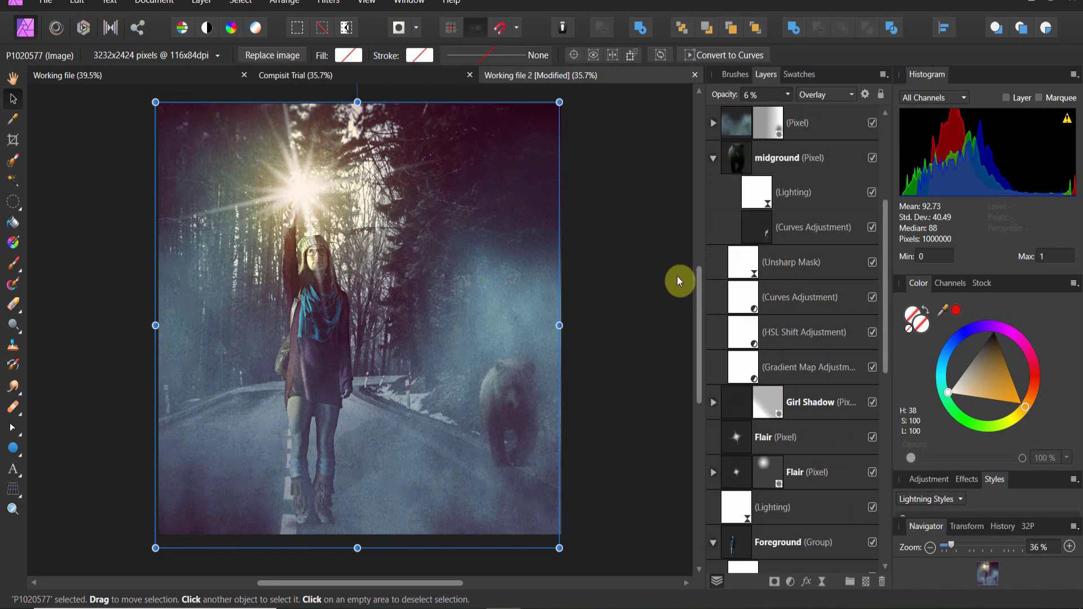
{"action": "scroll", "coordinate": [715, 233], "scroll_direction": "up", "scroll_amount": 3}
{"action": "scroll", "coordinate": [720, 246], "scroll_direction": "down", "scroll_amount": 2}
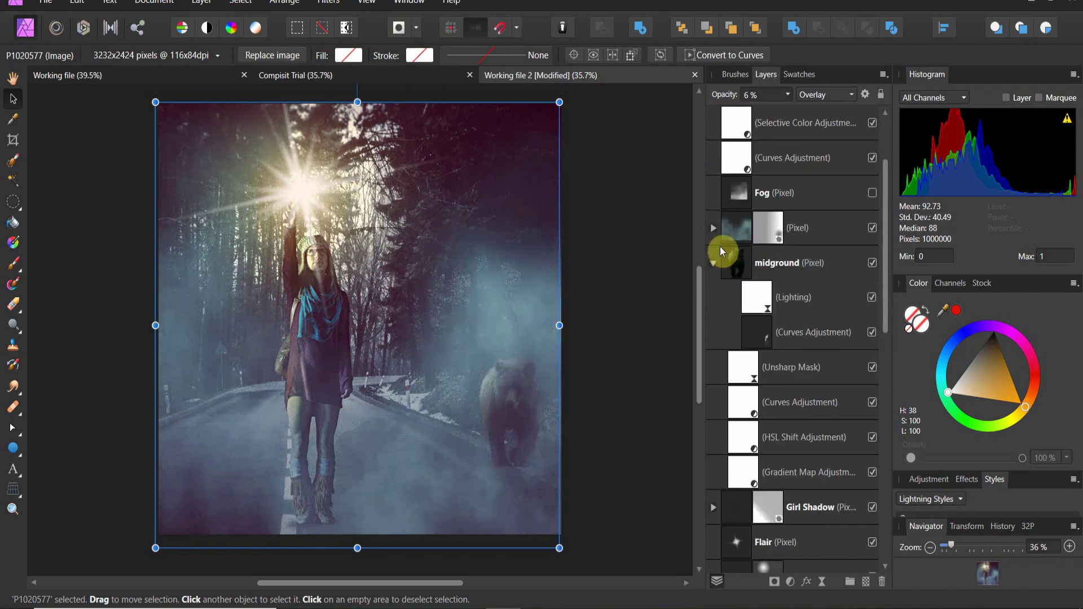
{"action": "left_click", "coordinate": [714, 264]}
{"action": "left_click", "coordinate": [715, 264]}
{"action": "double_click", "coordinate": [763, 326]}
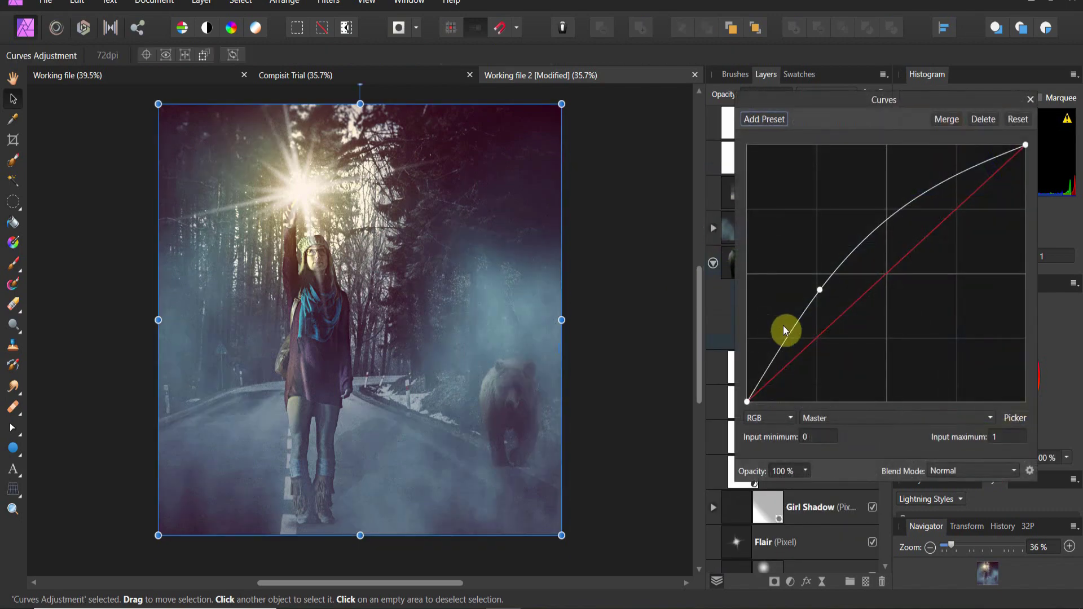
{"action": "left_click", "coordinate": [819, 291]}
{"action": "left_click_drag", "start_coordinate": [819, 291], "coordinate": [827, 321]}
{"action": "key", "text": "Delete"}
{"action": "left_click_drag", "start_coordinate": [817, 282], "coordinate": [891, 229]}
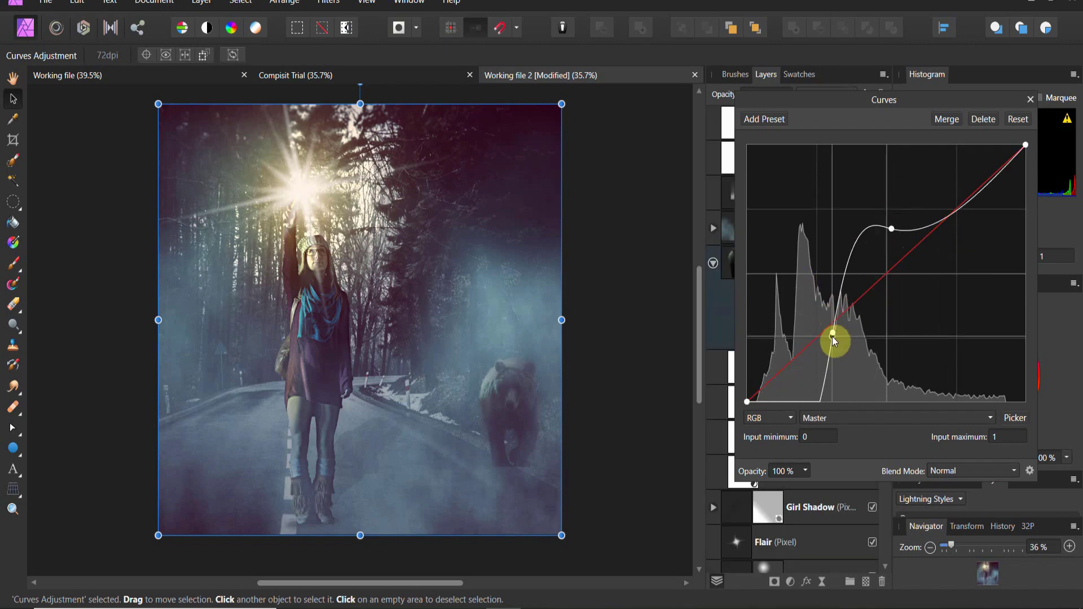
{"action": "left_click_drag", "start_coordinate": [835, 339], "coordinate": [843, 295]}
{"action": "left_click", "coordinate": [1030, 99]}
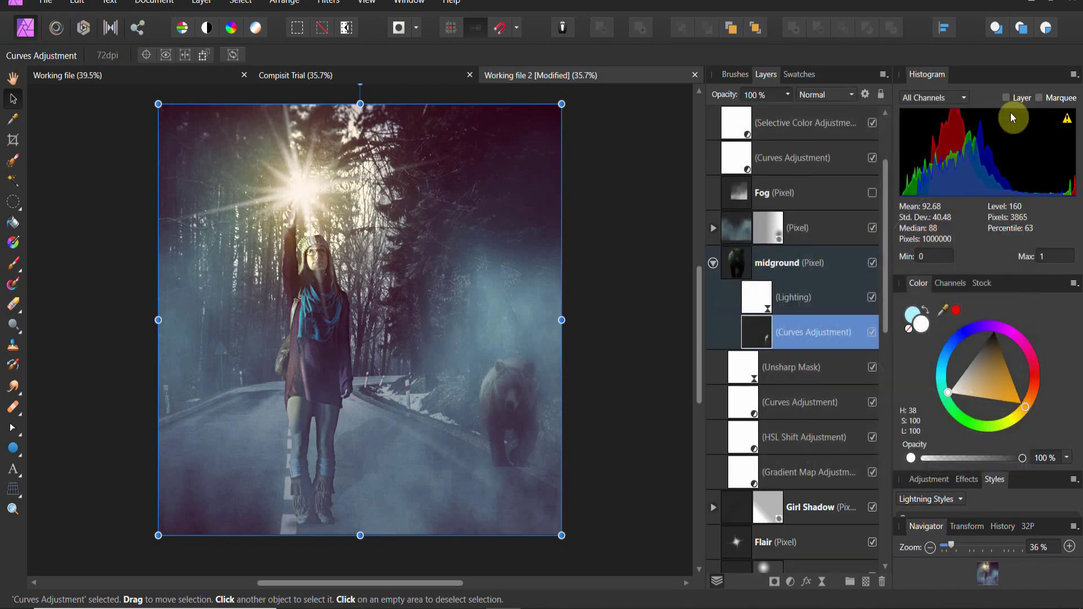
Open the Girl's Curves adjustment and adjust a point in its lower tones.
{"action": "scroll", "coordinate": [844, 373], "scroll_direction": "down", "scroll_amount": 5}
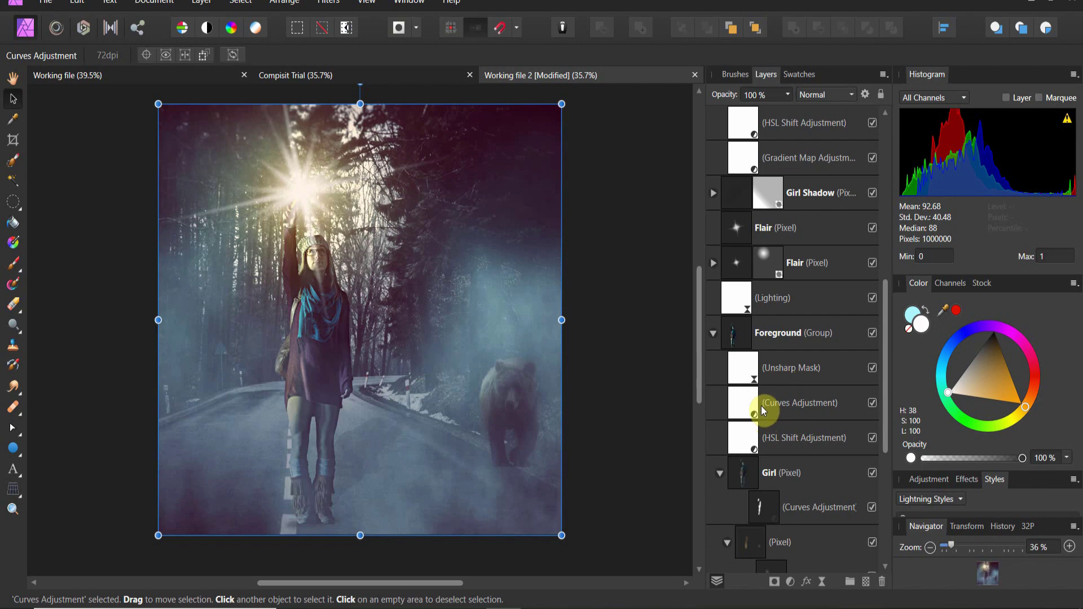
{"action": "scroll", "coordinate": [757, 405], "scroll_direction": "down", "scroll_amount": 2}
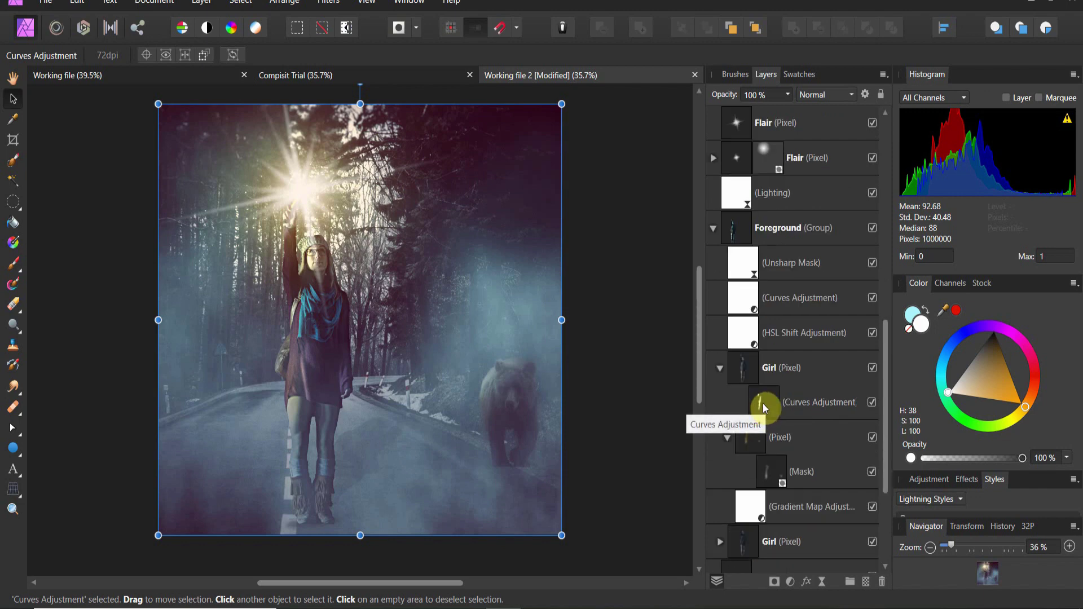
{"action": "double_click", "coordinate": [763, 404]}
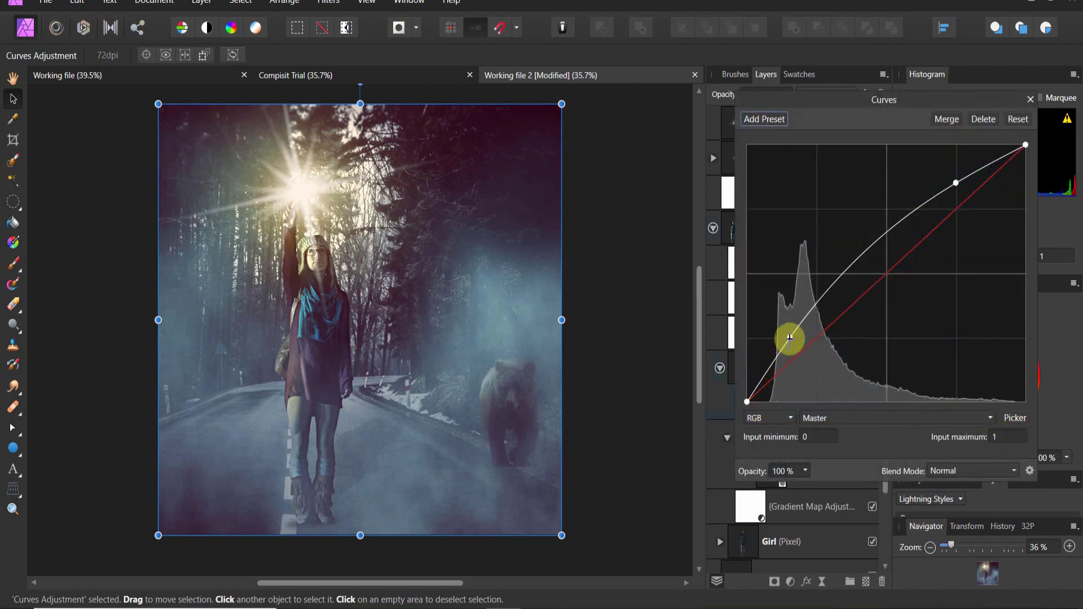
{"action": "left_click_drag", "start_coordinate": [789, 337], "coordinate": [12, 97]}
{"action": "left_click", "coordinate": [85, 154]}
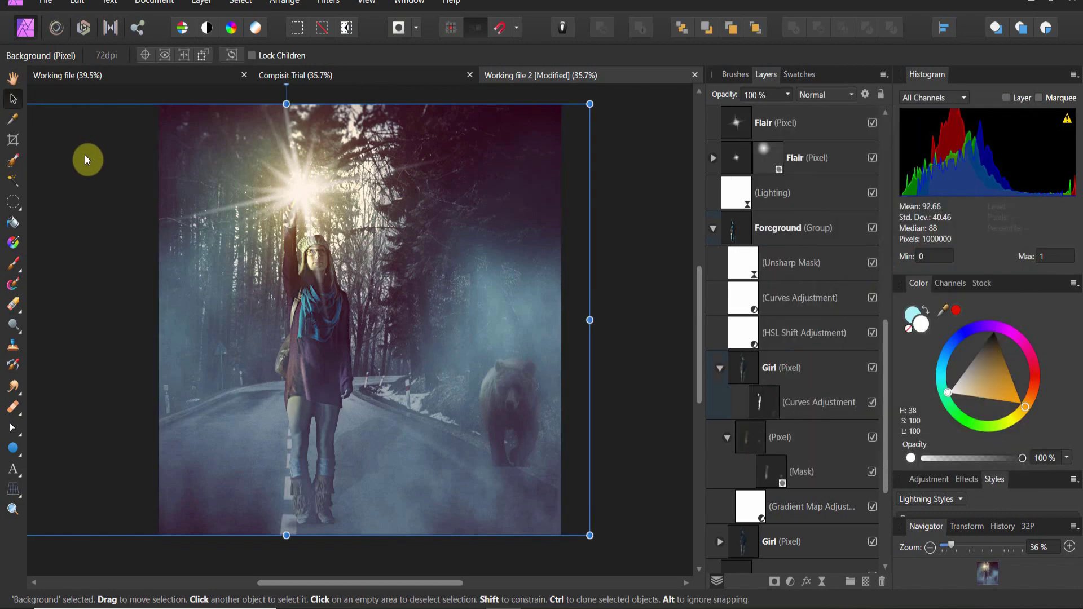
{"action": "left_click", "coordinate": [629, 227]}
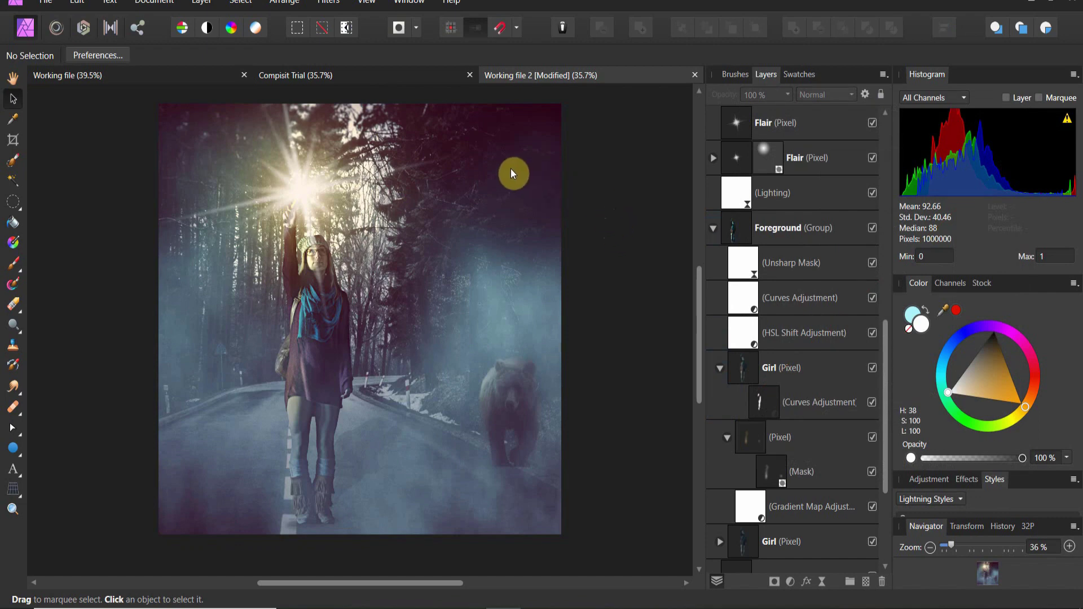
{"action": "left_click", "coordinate": [389, 82]}
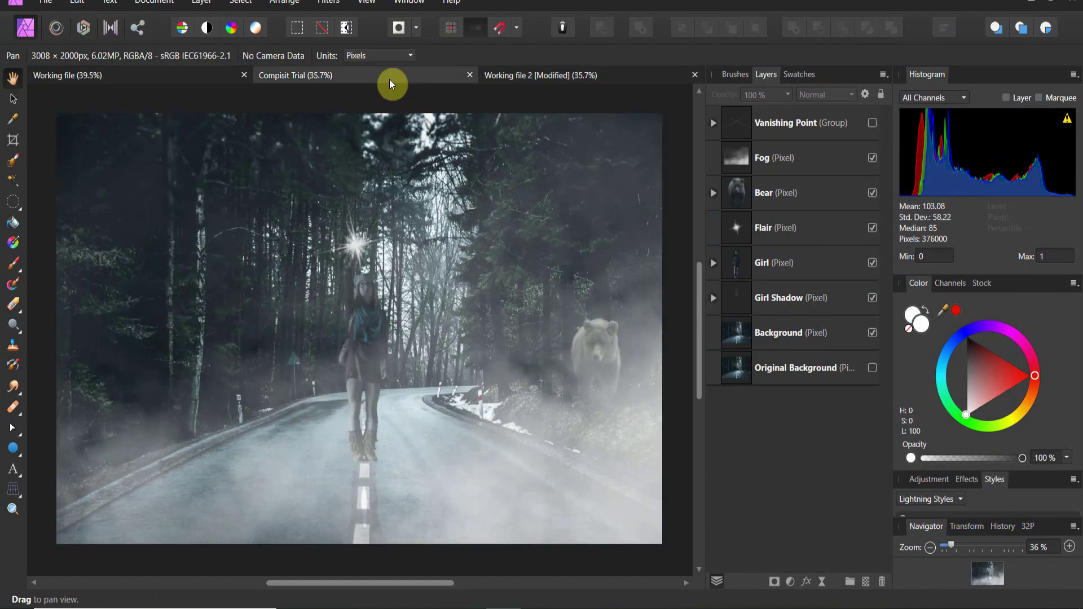
{"action": "left_click", "coordinate": [544, 76]}
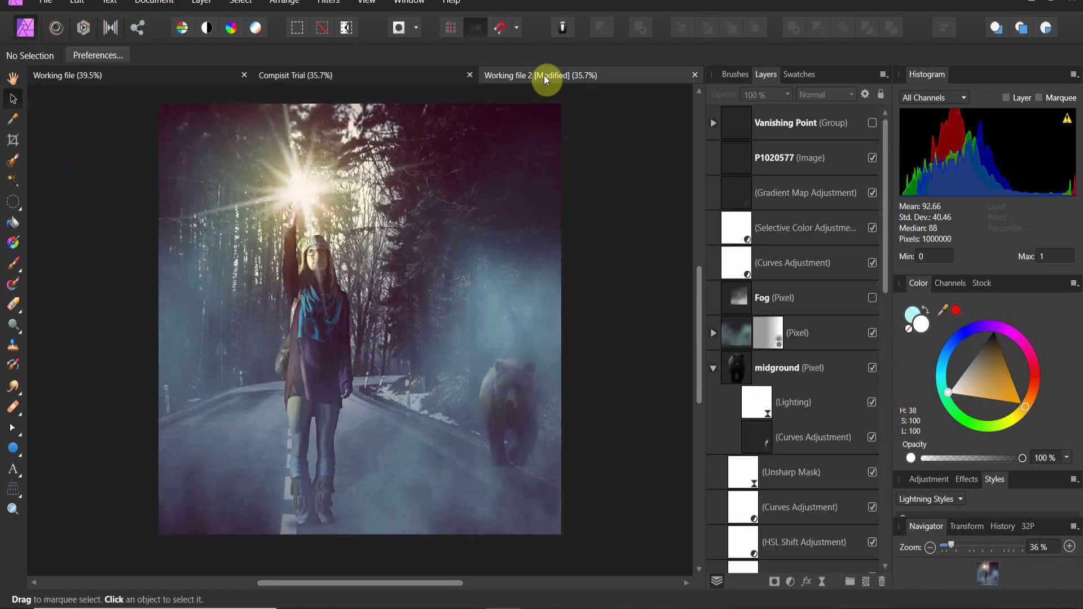
{"action": "left_click", "coordinate": [429, 74]}
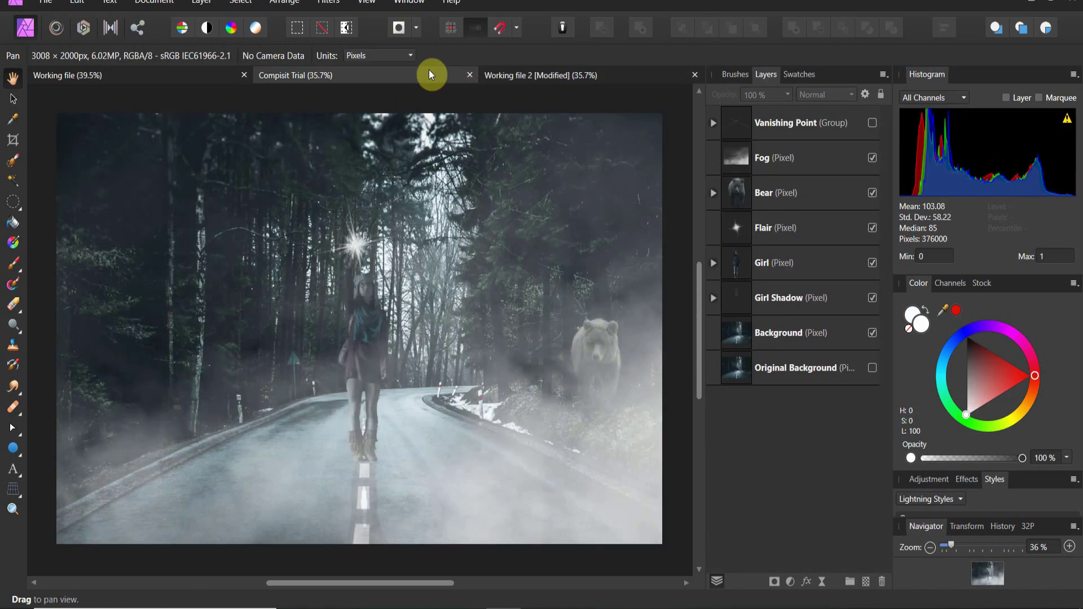
{"action": "left_click", "coordinate": [595, 78]}
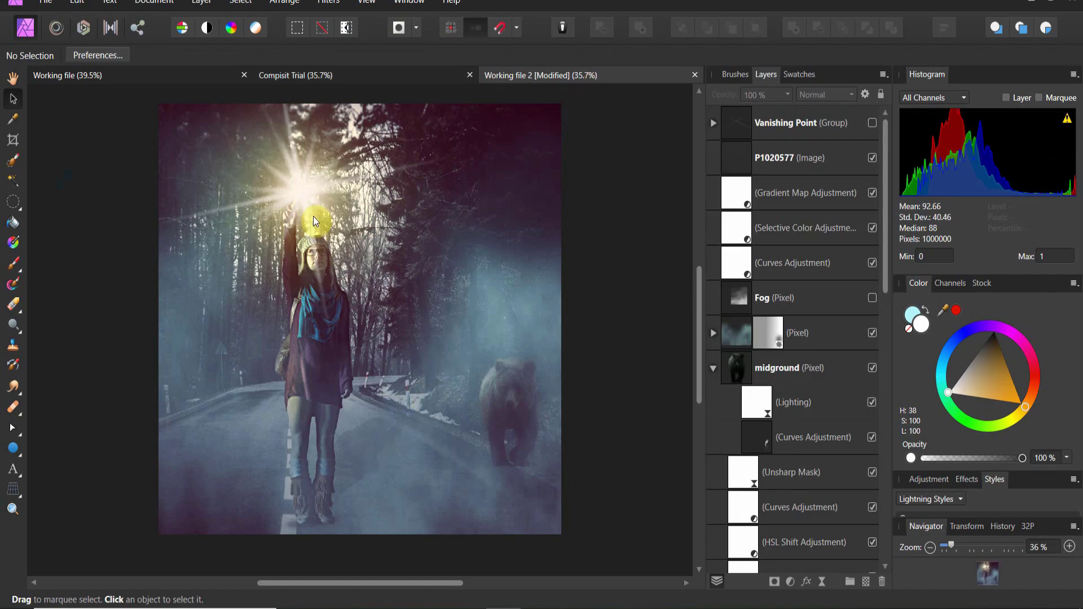